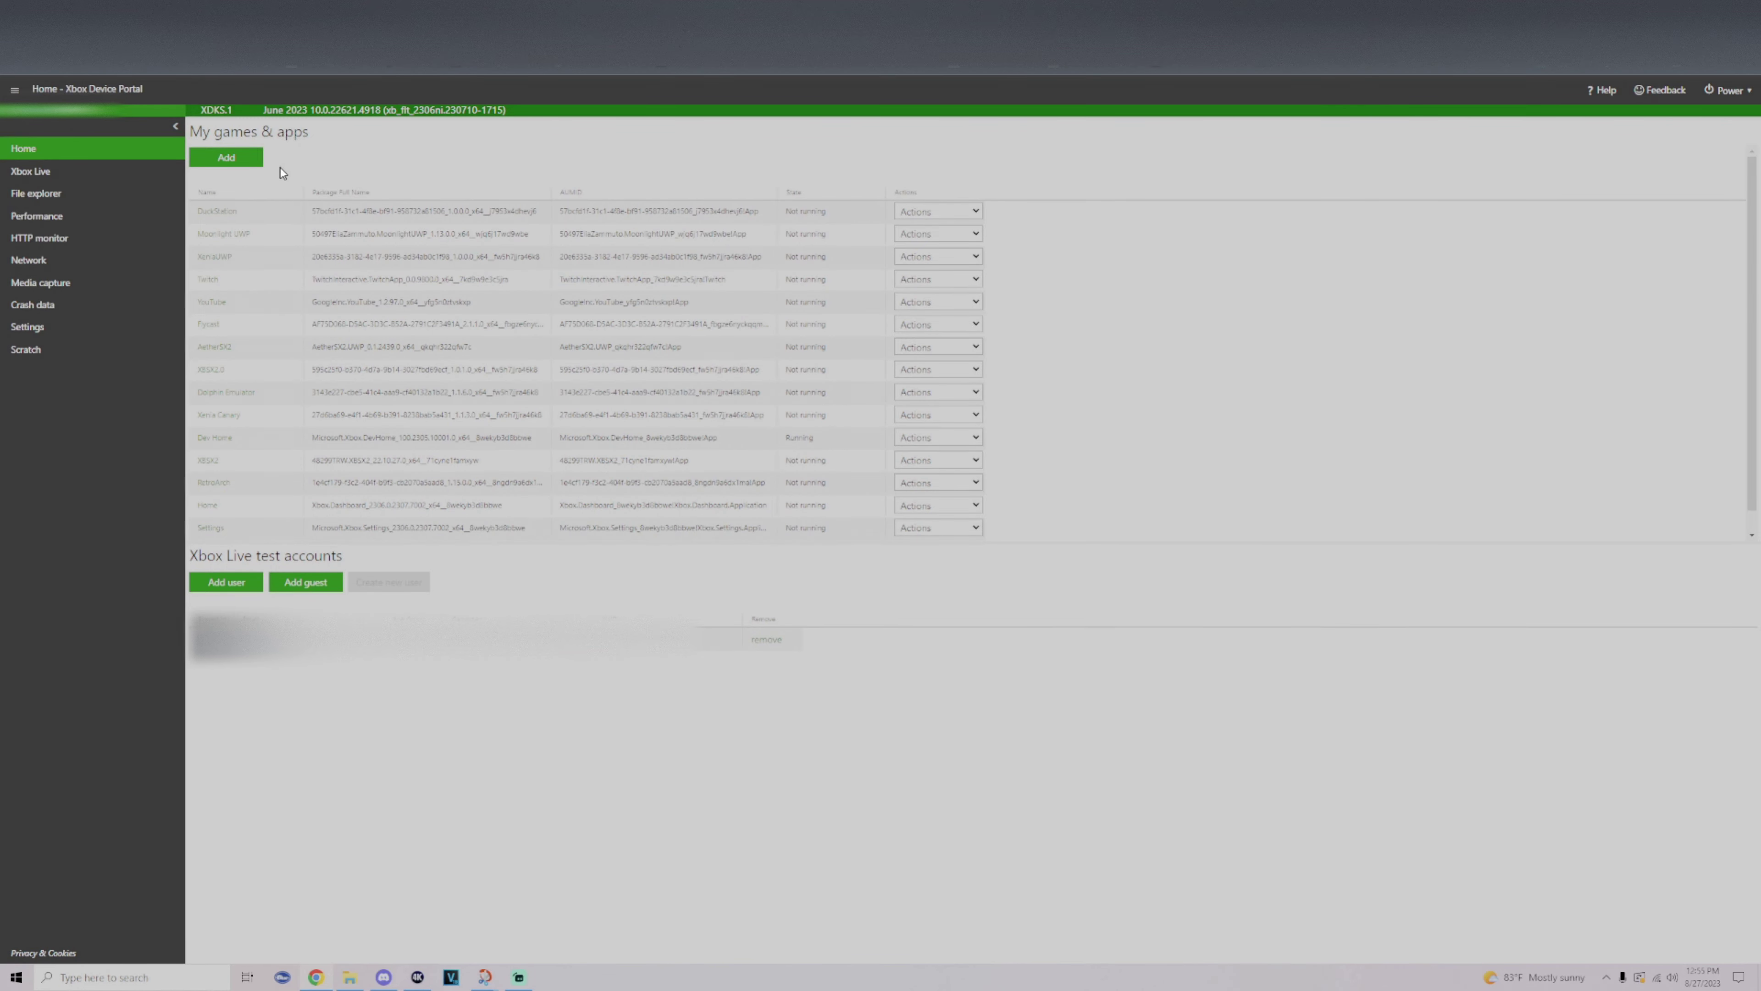
# Step: Deploy the package PPSSPP_Gold_1.15.4_UWP to the console without adding any dependency files
pyautogui.click(234, 158)
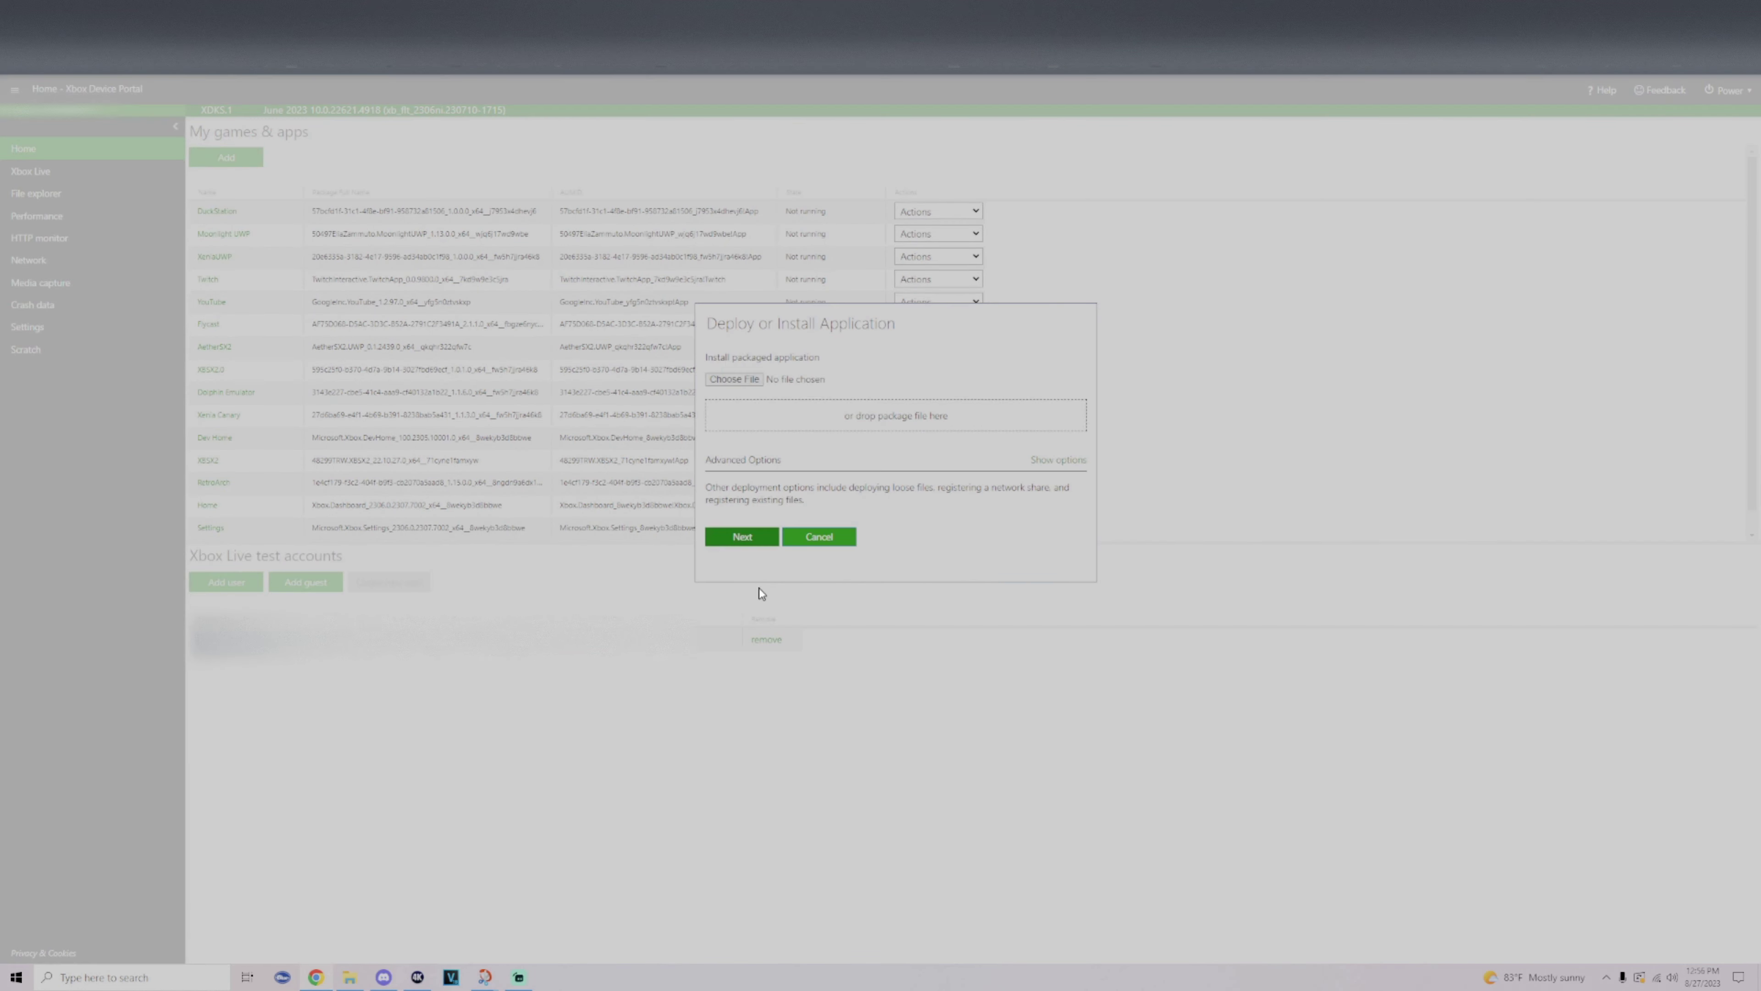
pyautogui.click(352, 976)
pyautogui.moveTo(846, 413); pyautogui.dragTo(842, 532)
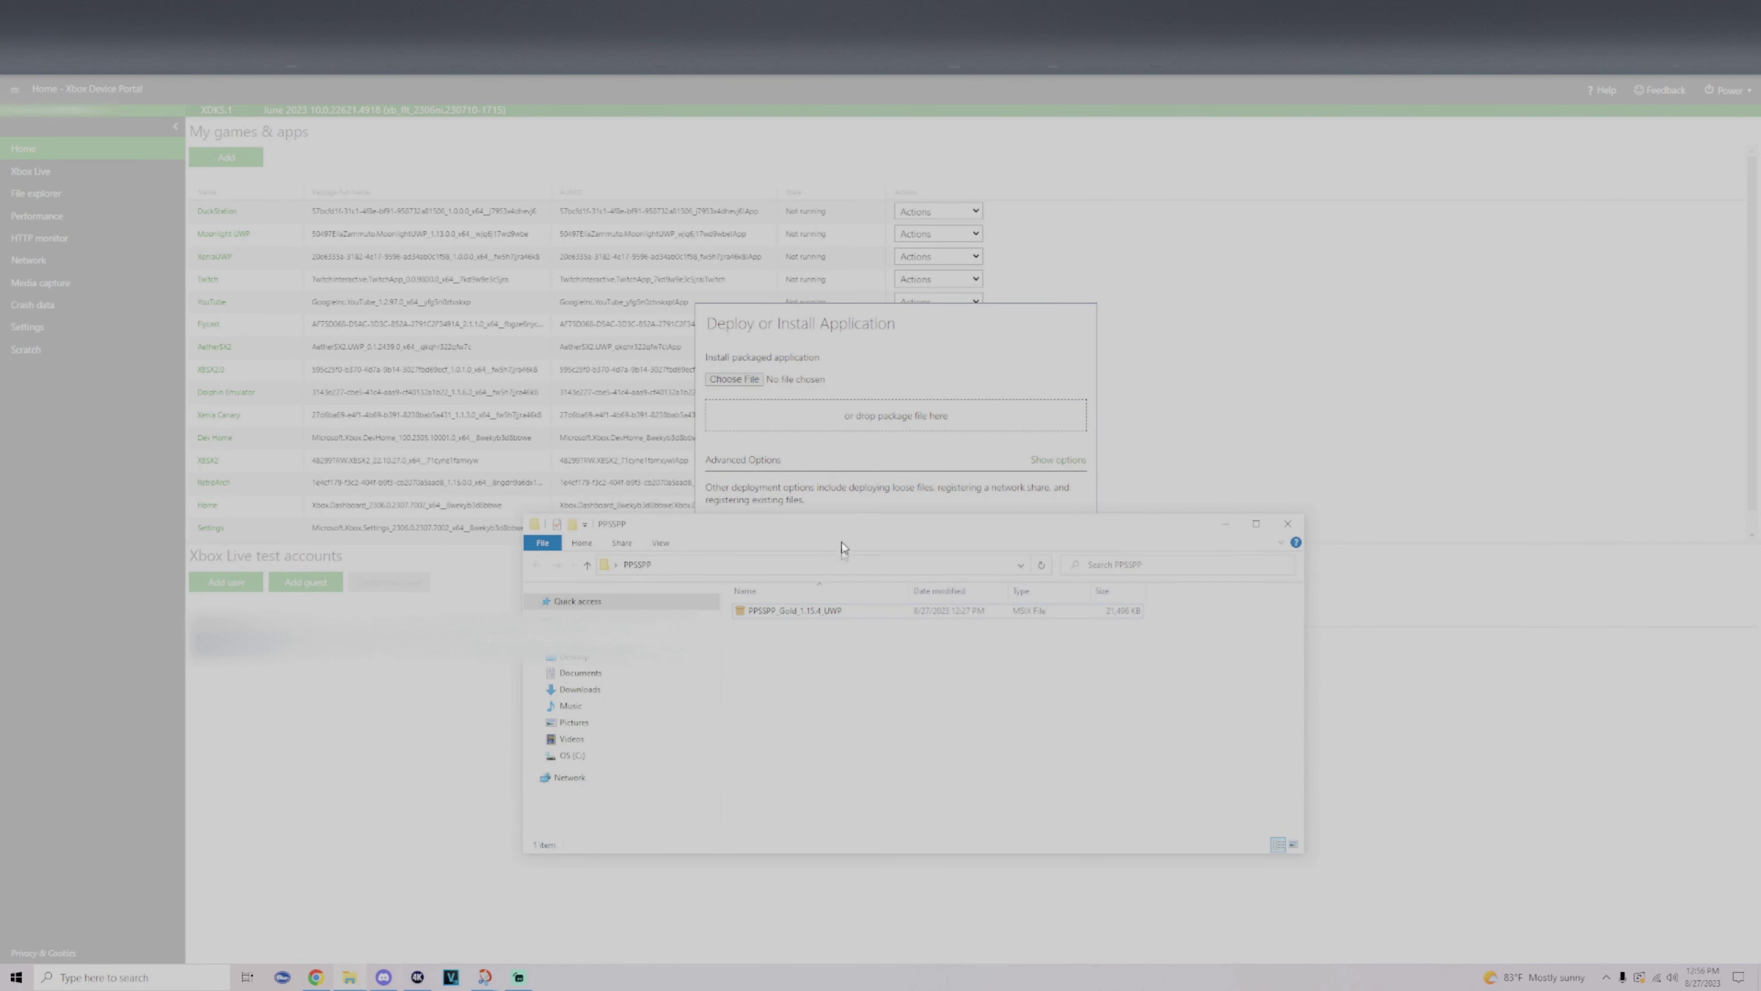
pyautogui.moveTo(794, 610); pyautogui.dragTo(849, 416)
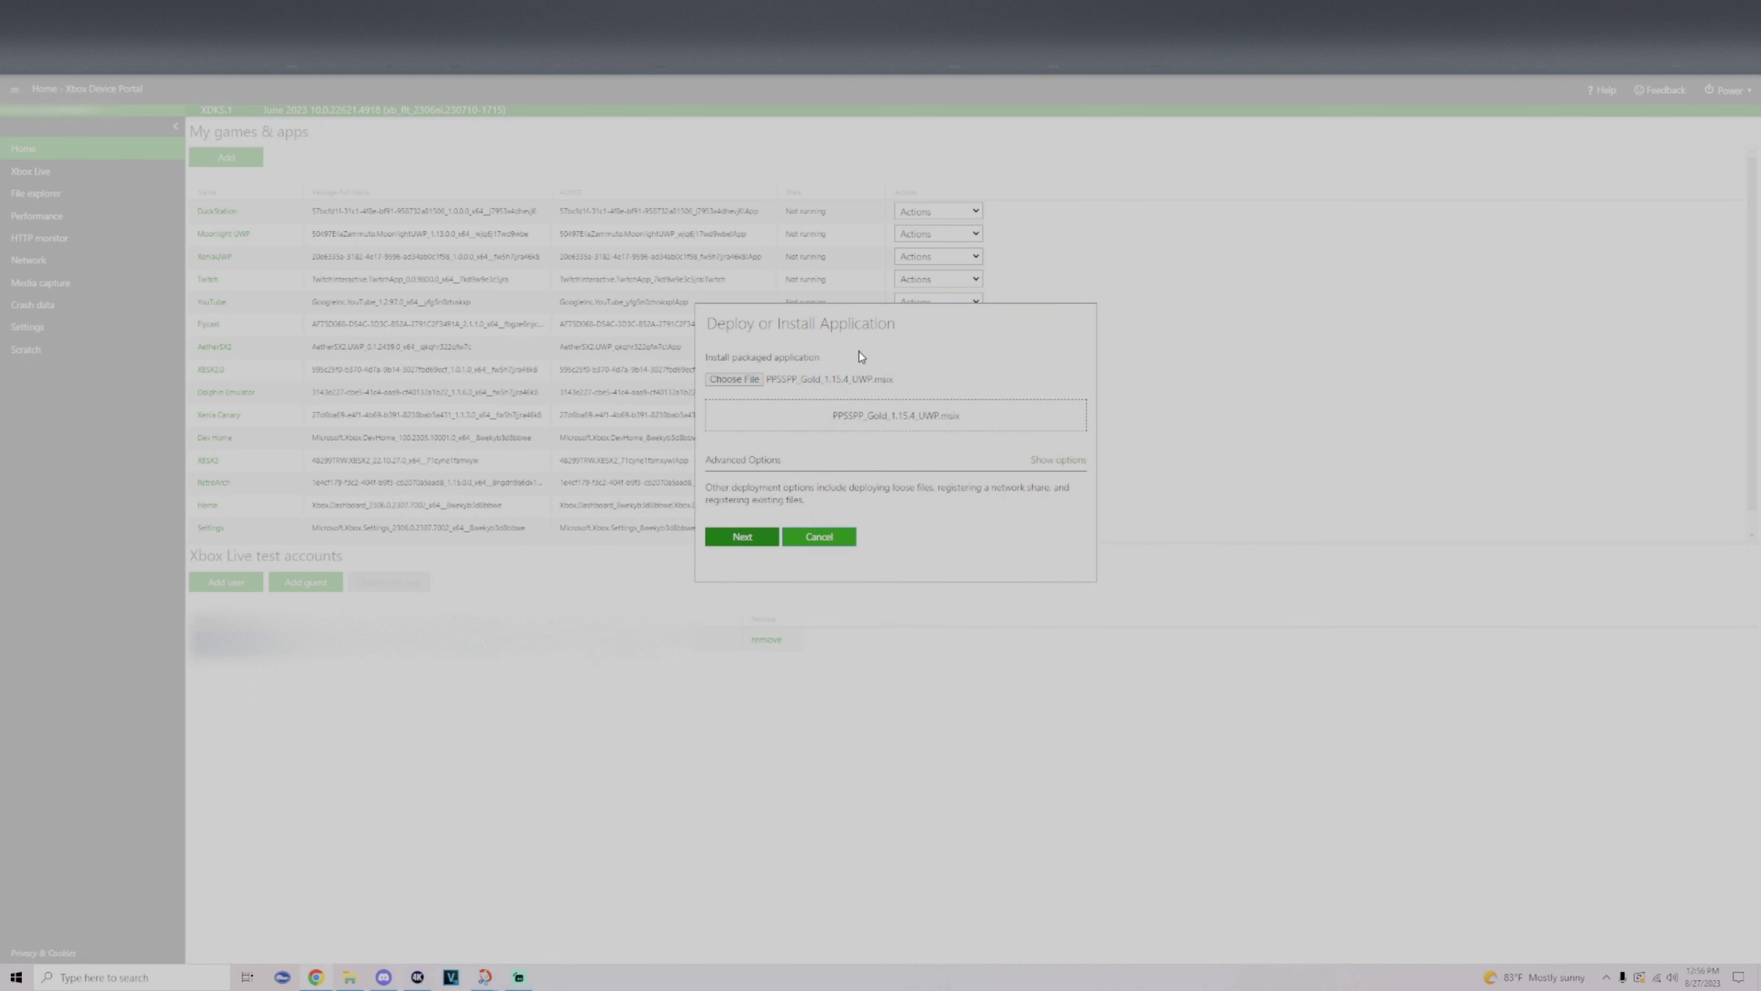
pyautogui.click(754, 550)
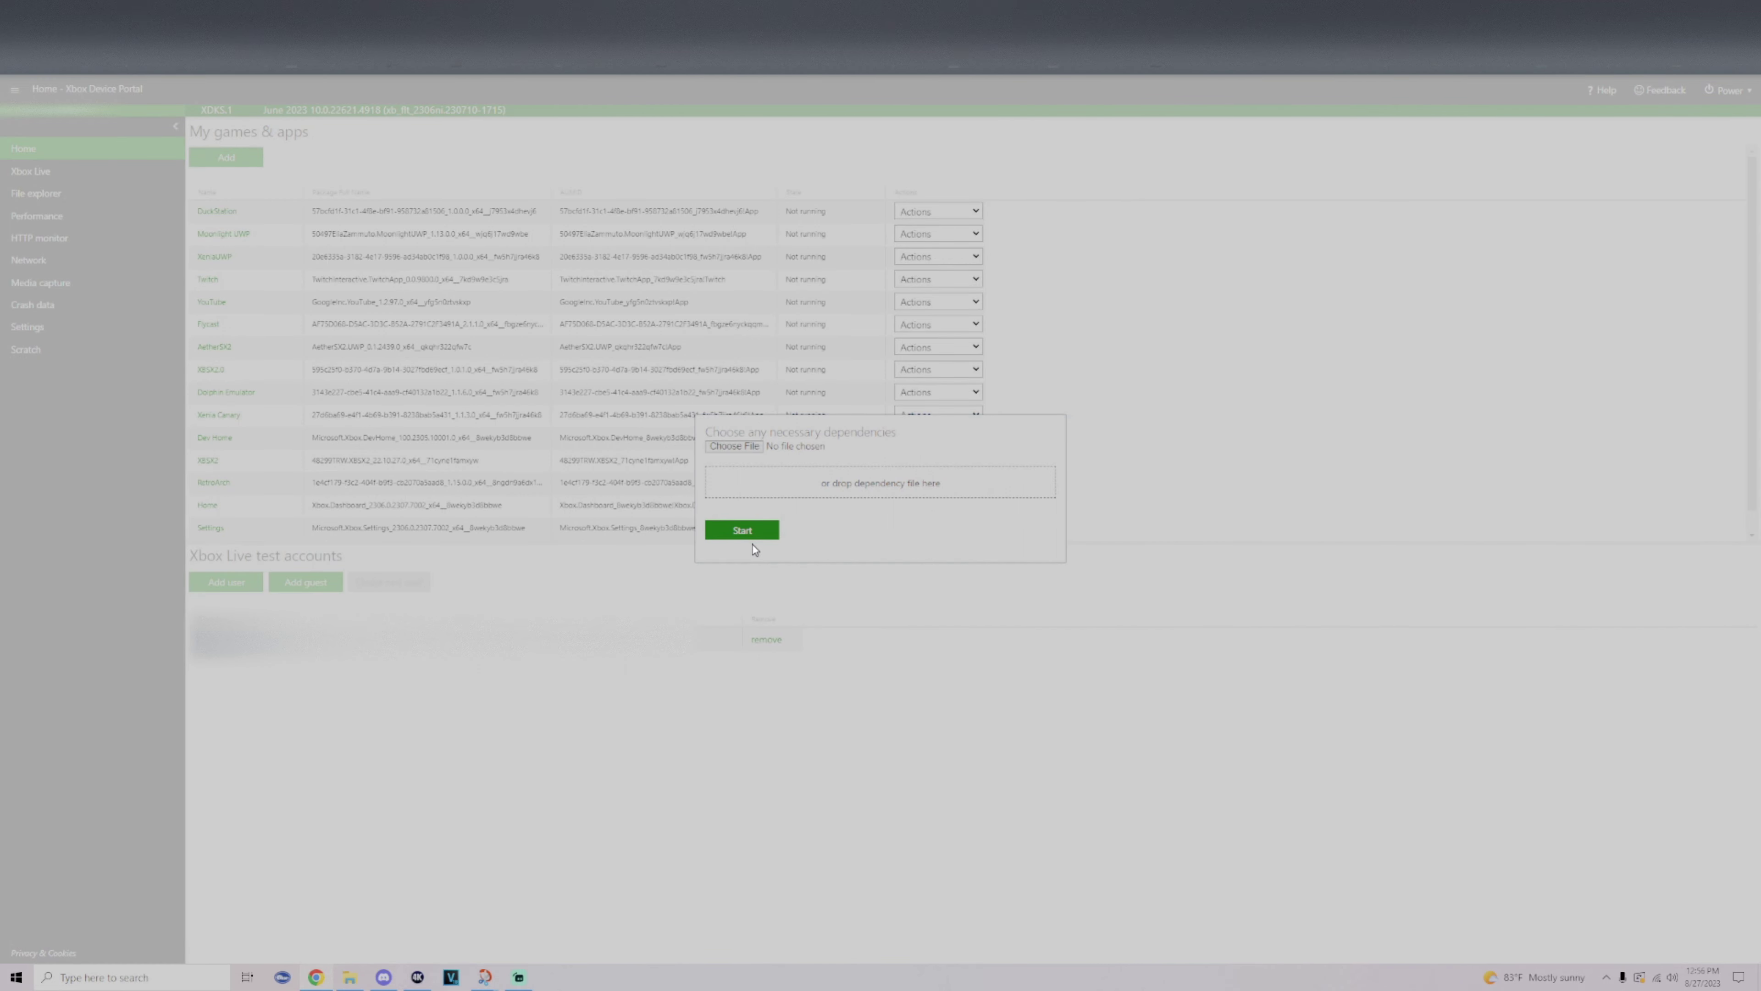
pyautogui.click(749, 533)
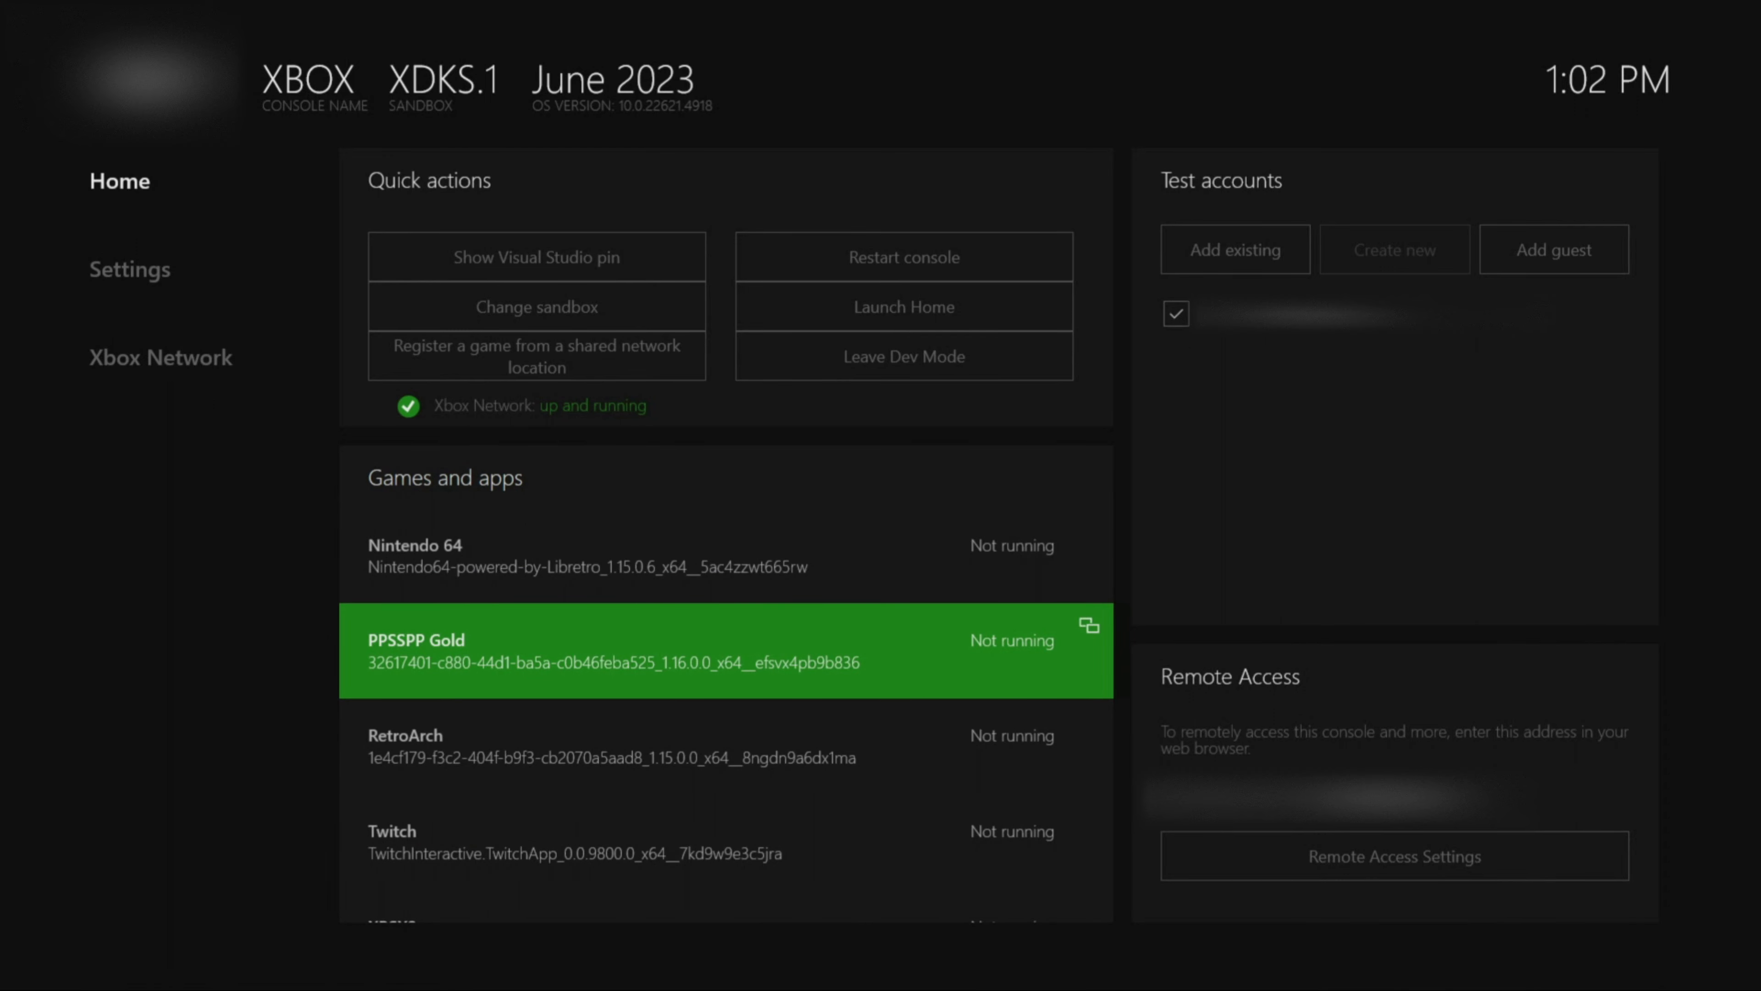
# Step: In the console's Dev Home, open the app details of PPSSPP Gold and choose Game as the app type
pyautogui.press('Return')
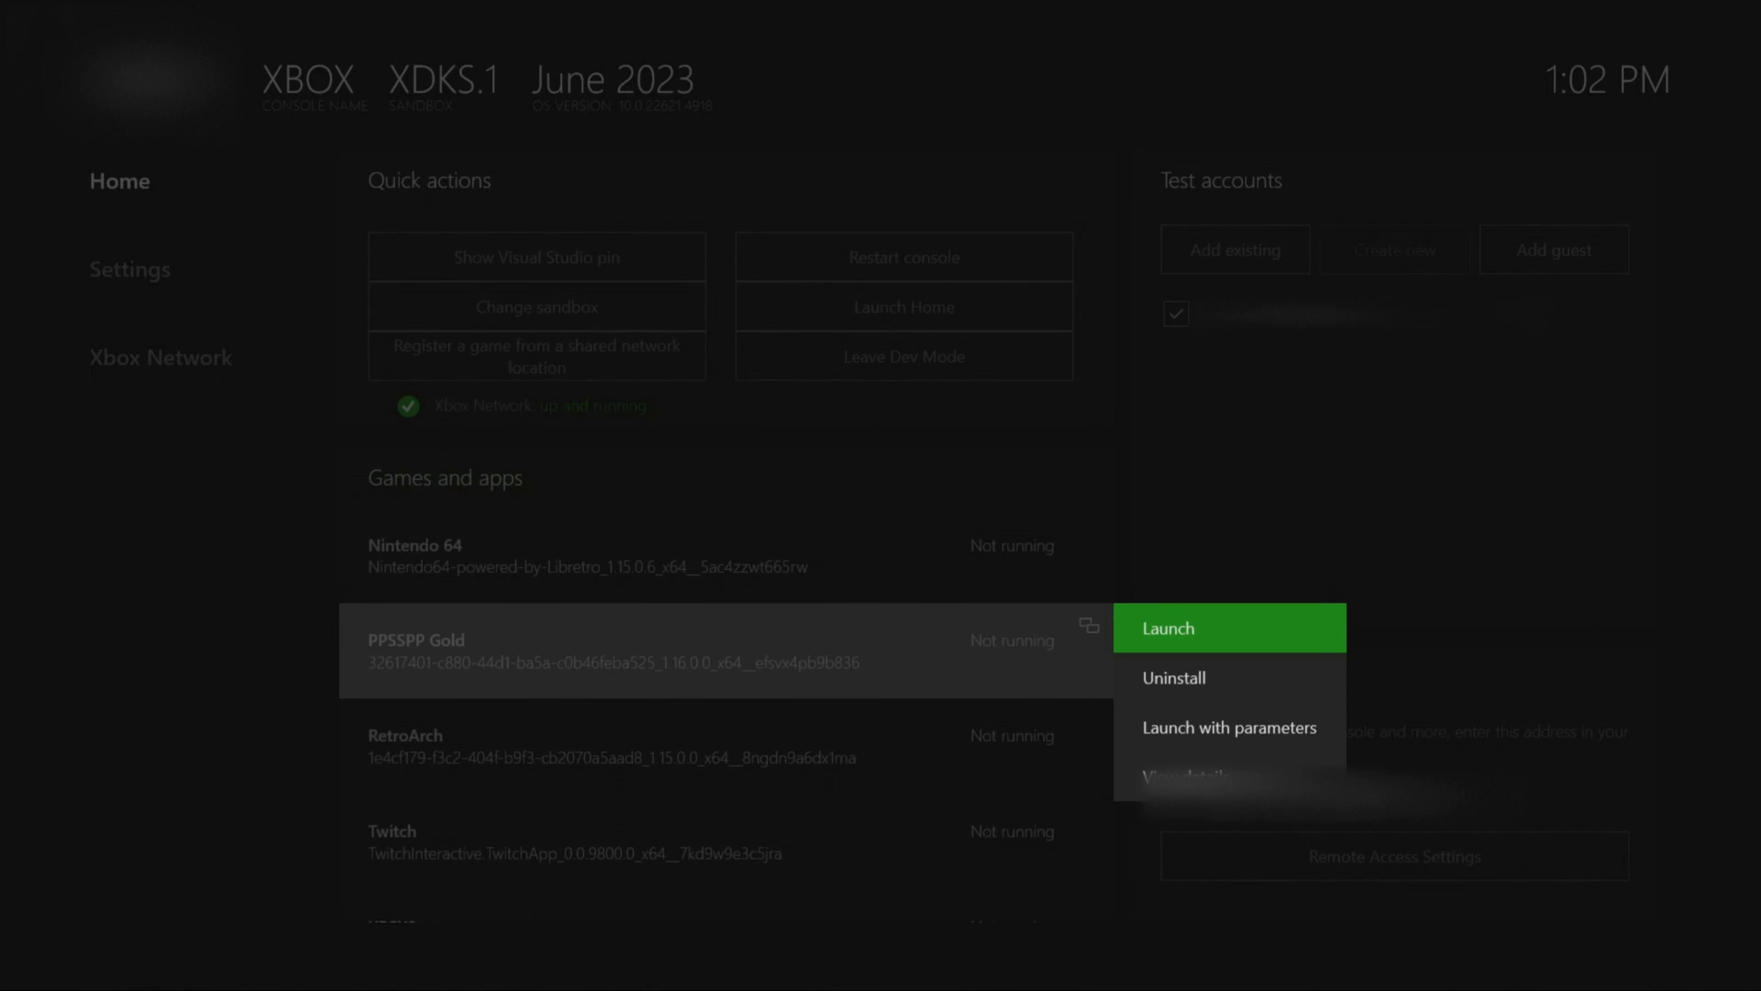
pyautogui.press('Down')
pyautogui.press('Down')
pyautogui.press('Down')
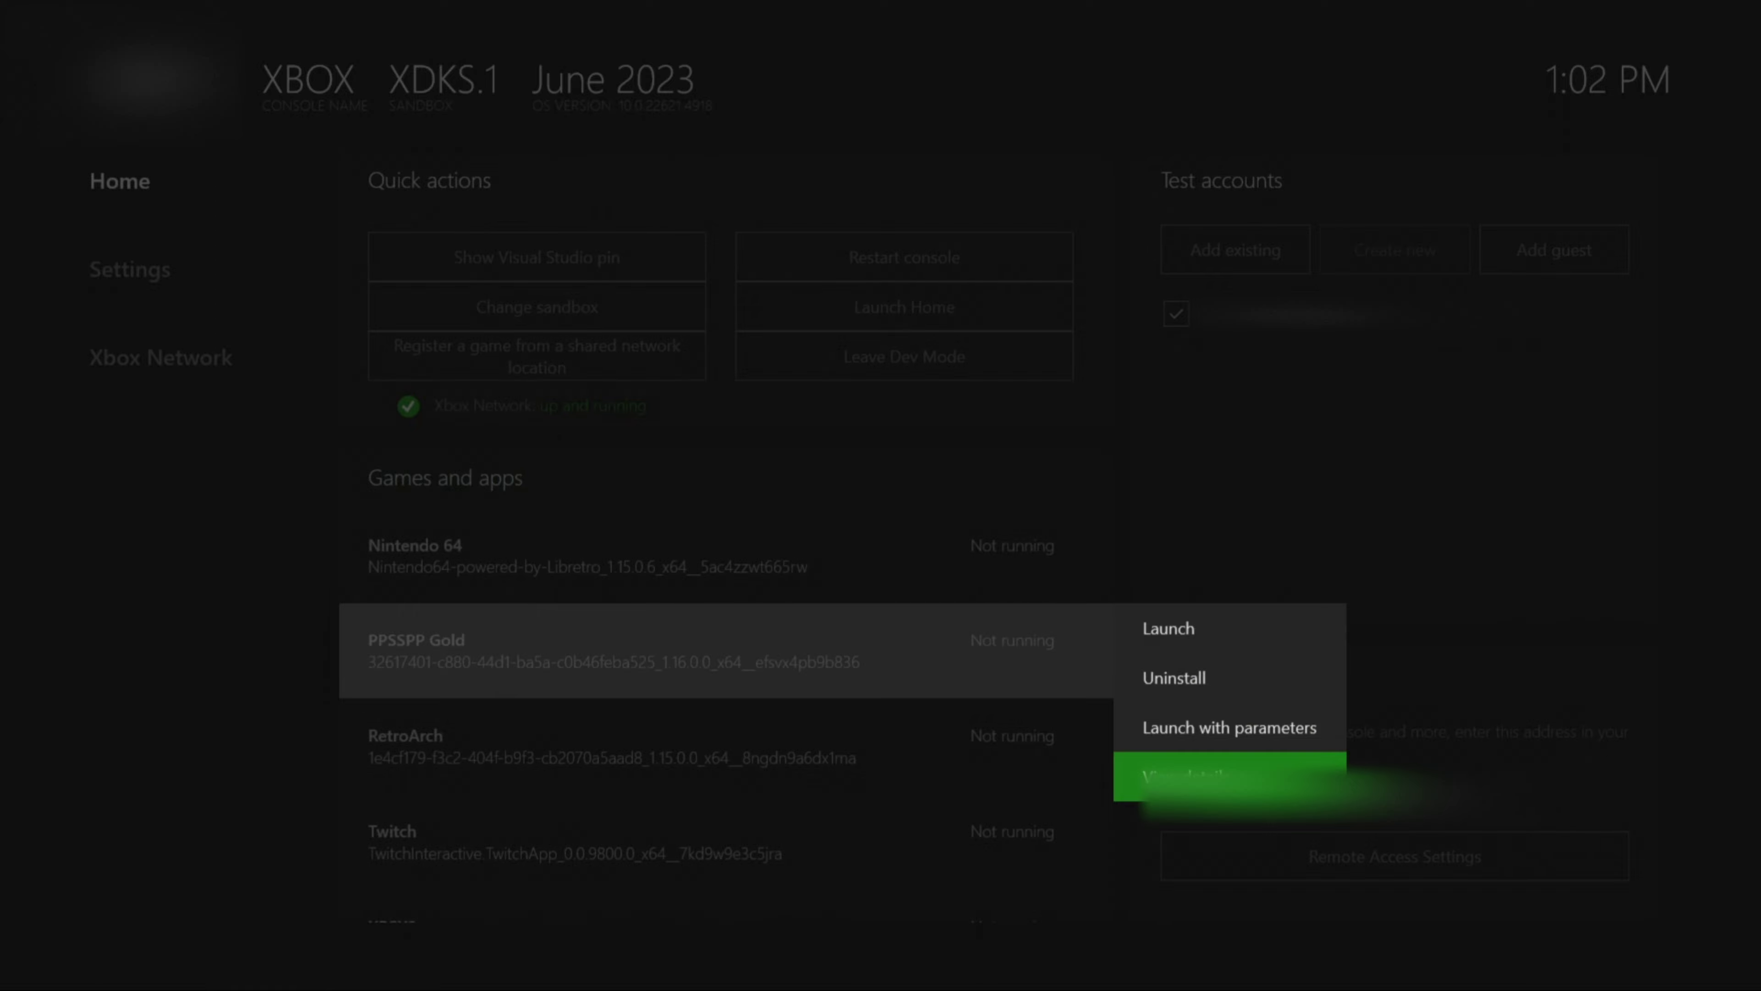
pyautogui.press('Return')
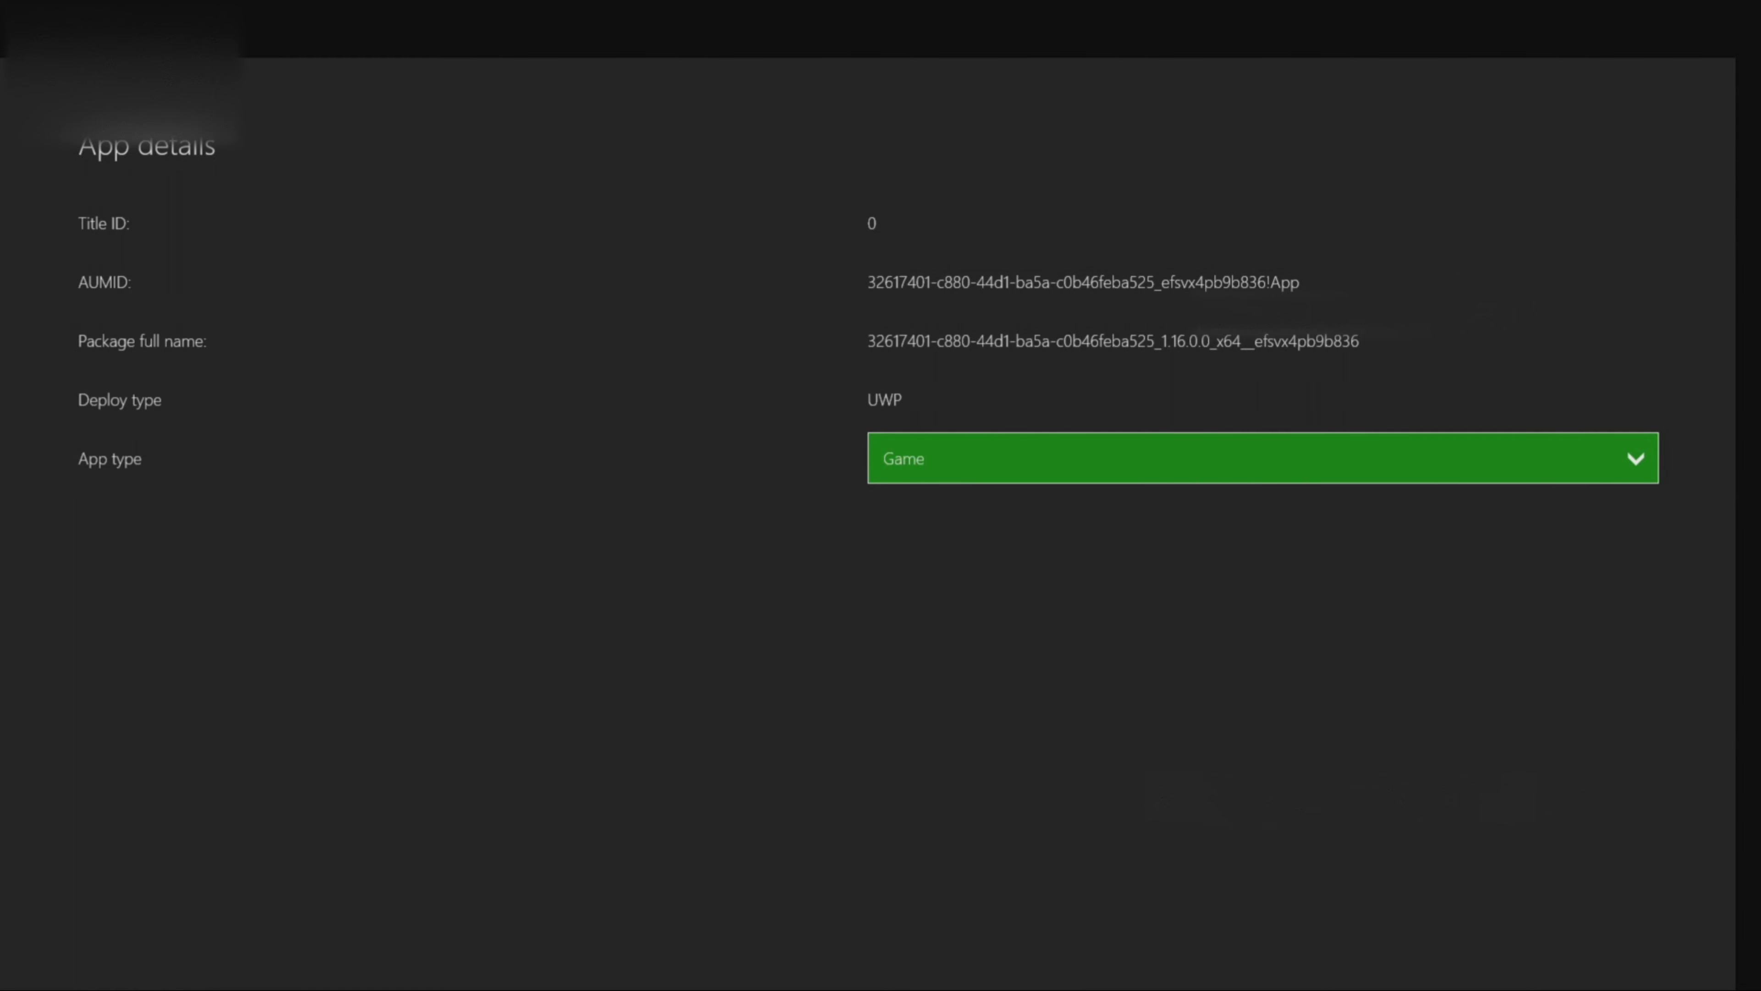
pyautogui.press('Return')
pyautogui.press('Return')
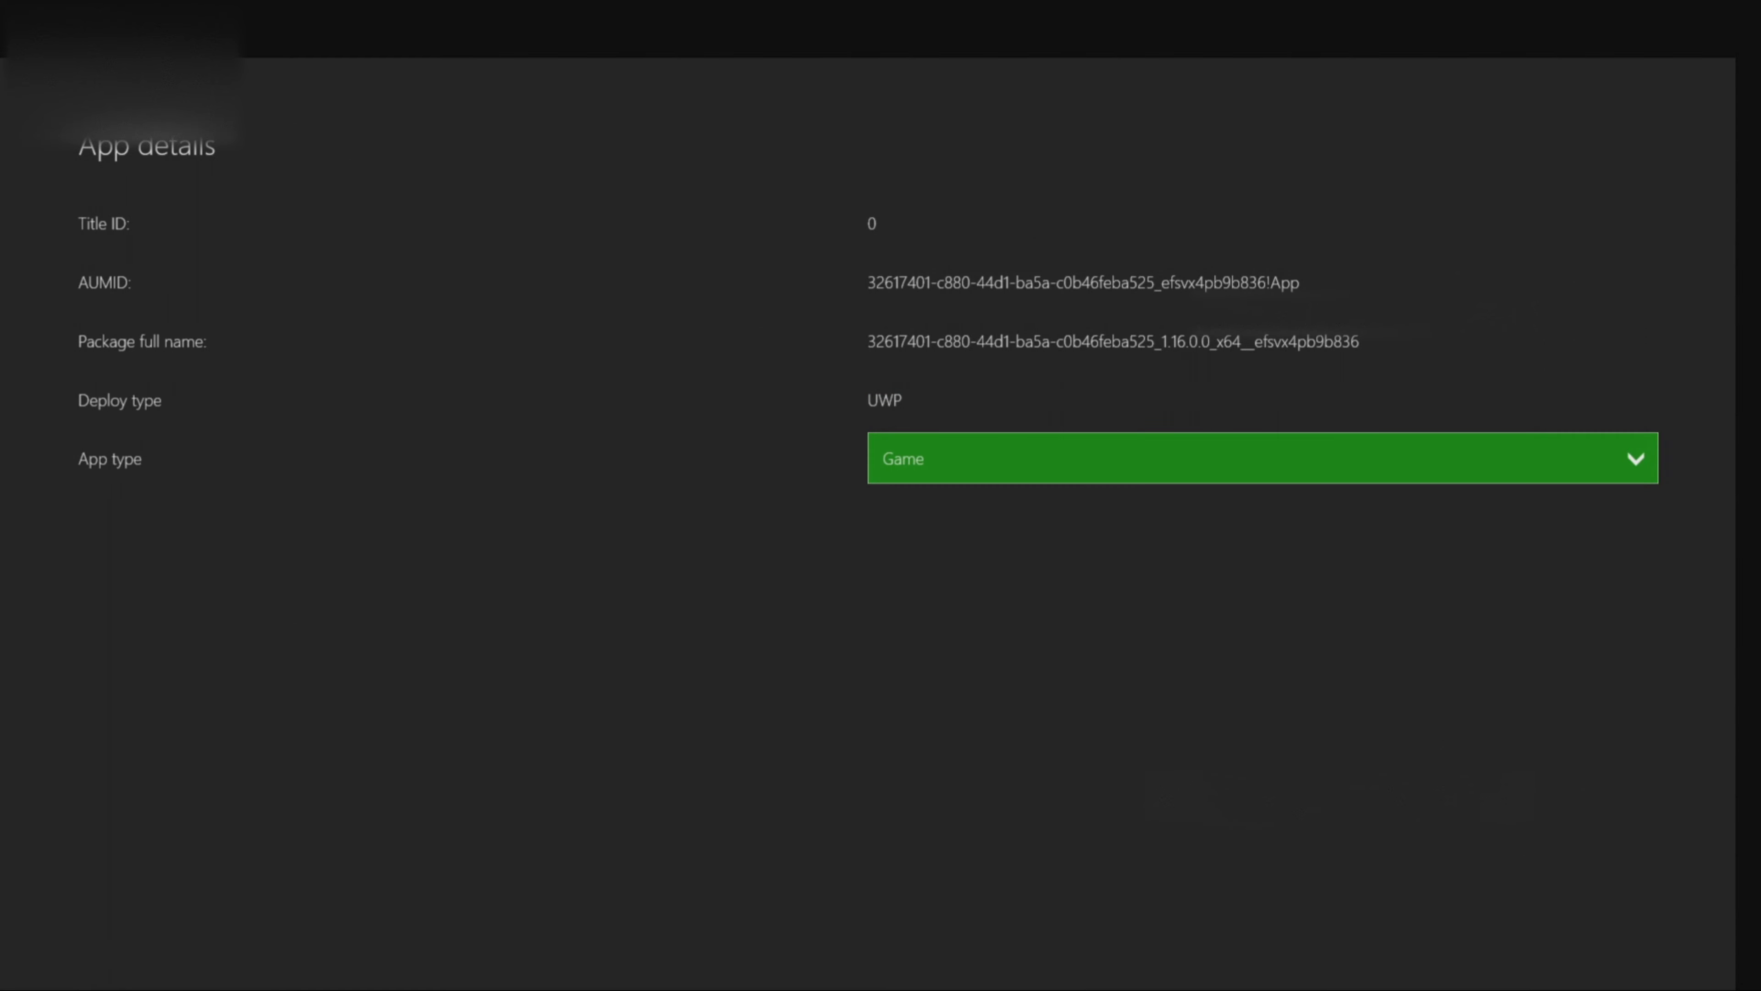
pyautogui.press('Escape')
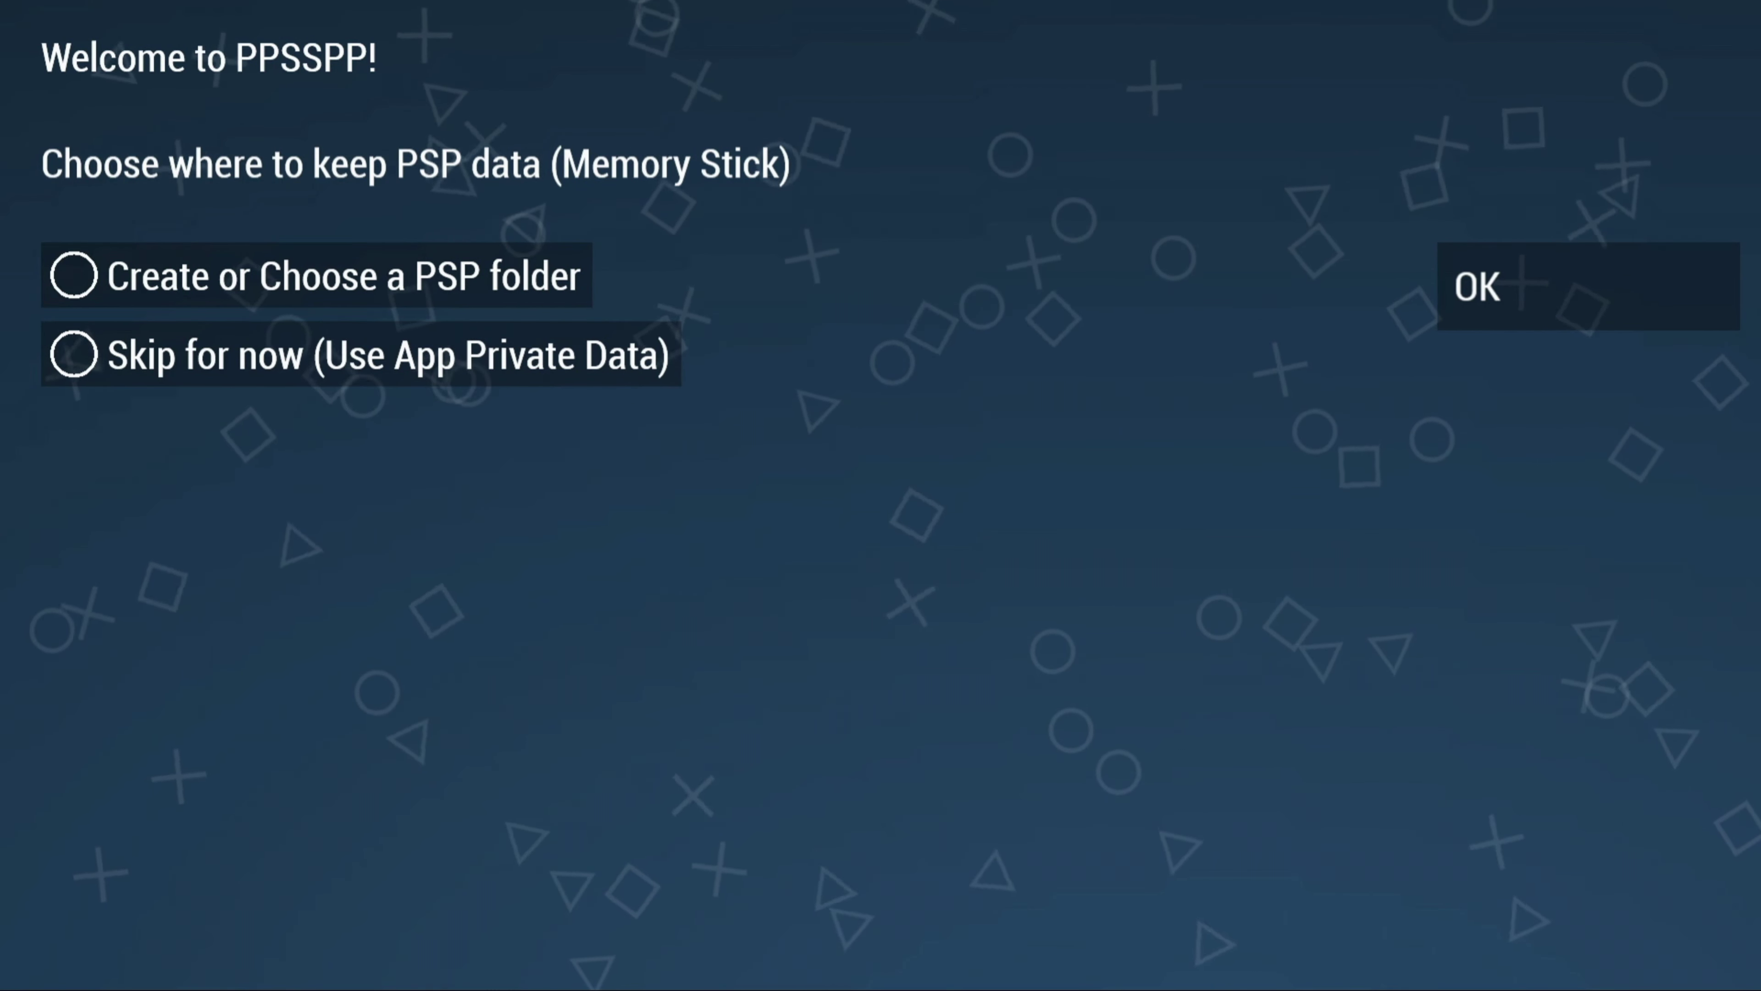
# Step: In PPSSPP, choose to keep the PSP data in a chosen PSP folder and select the Xbox (E:) drive for it
pyautogui.click(312, 275)
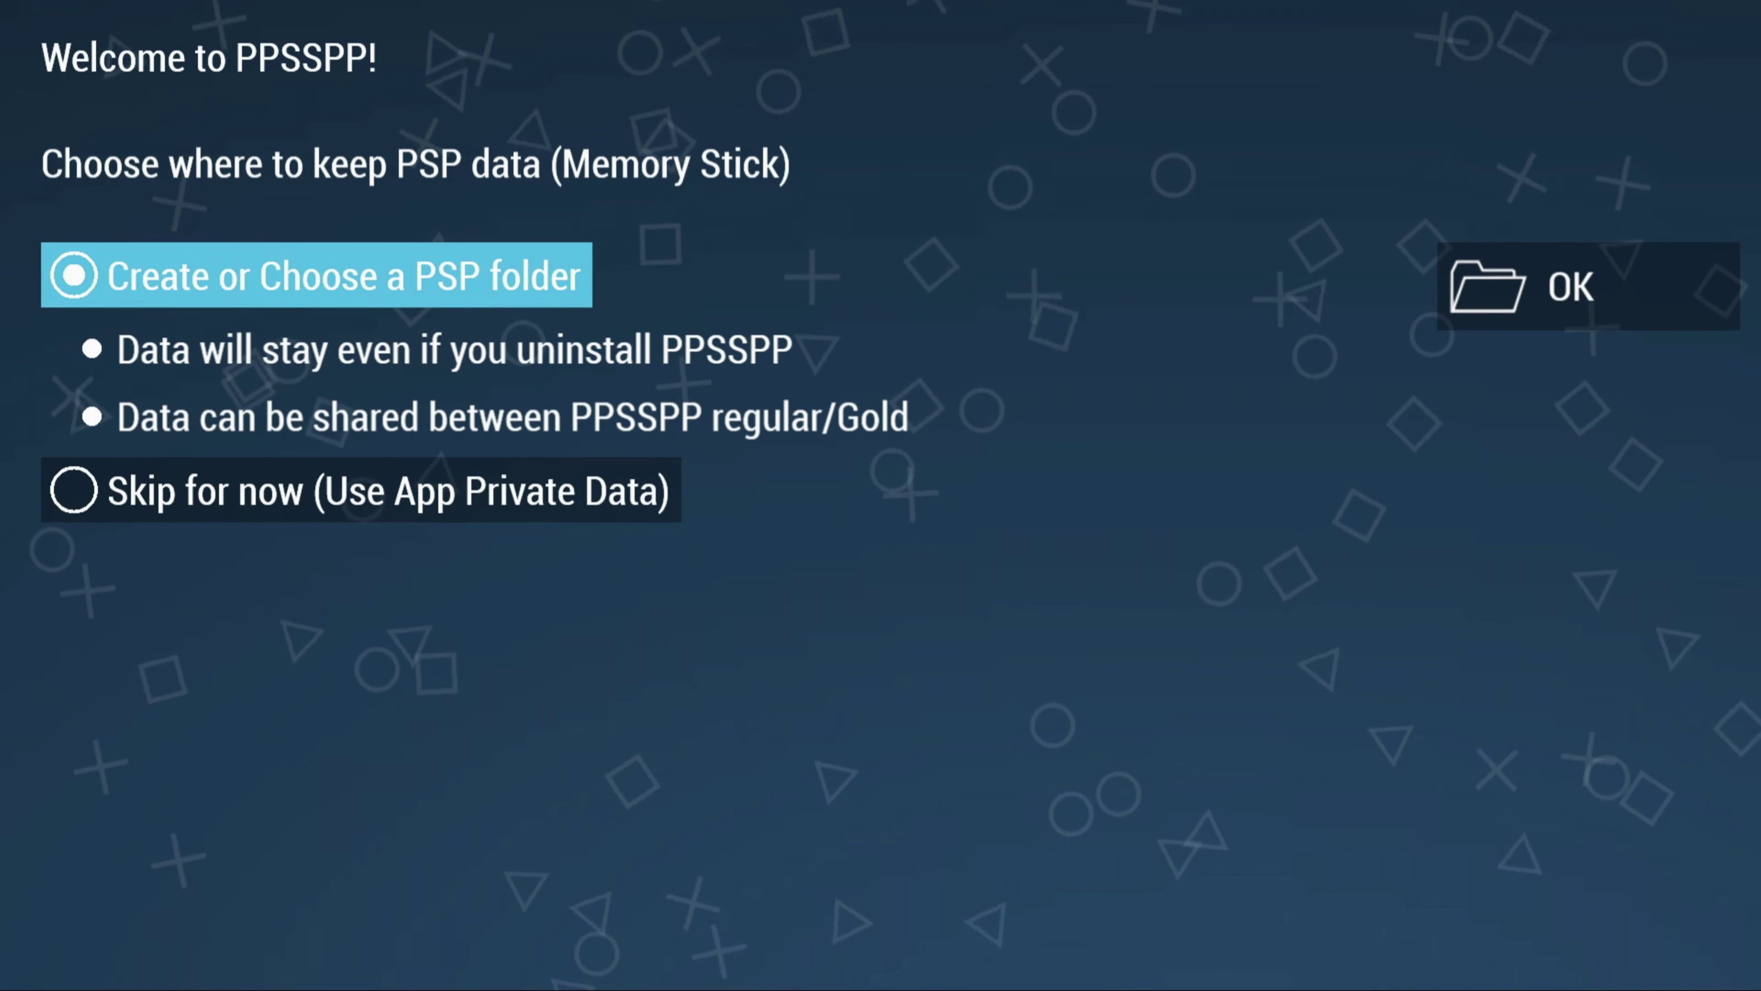
pyautogui.press('Down')
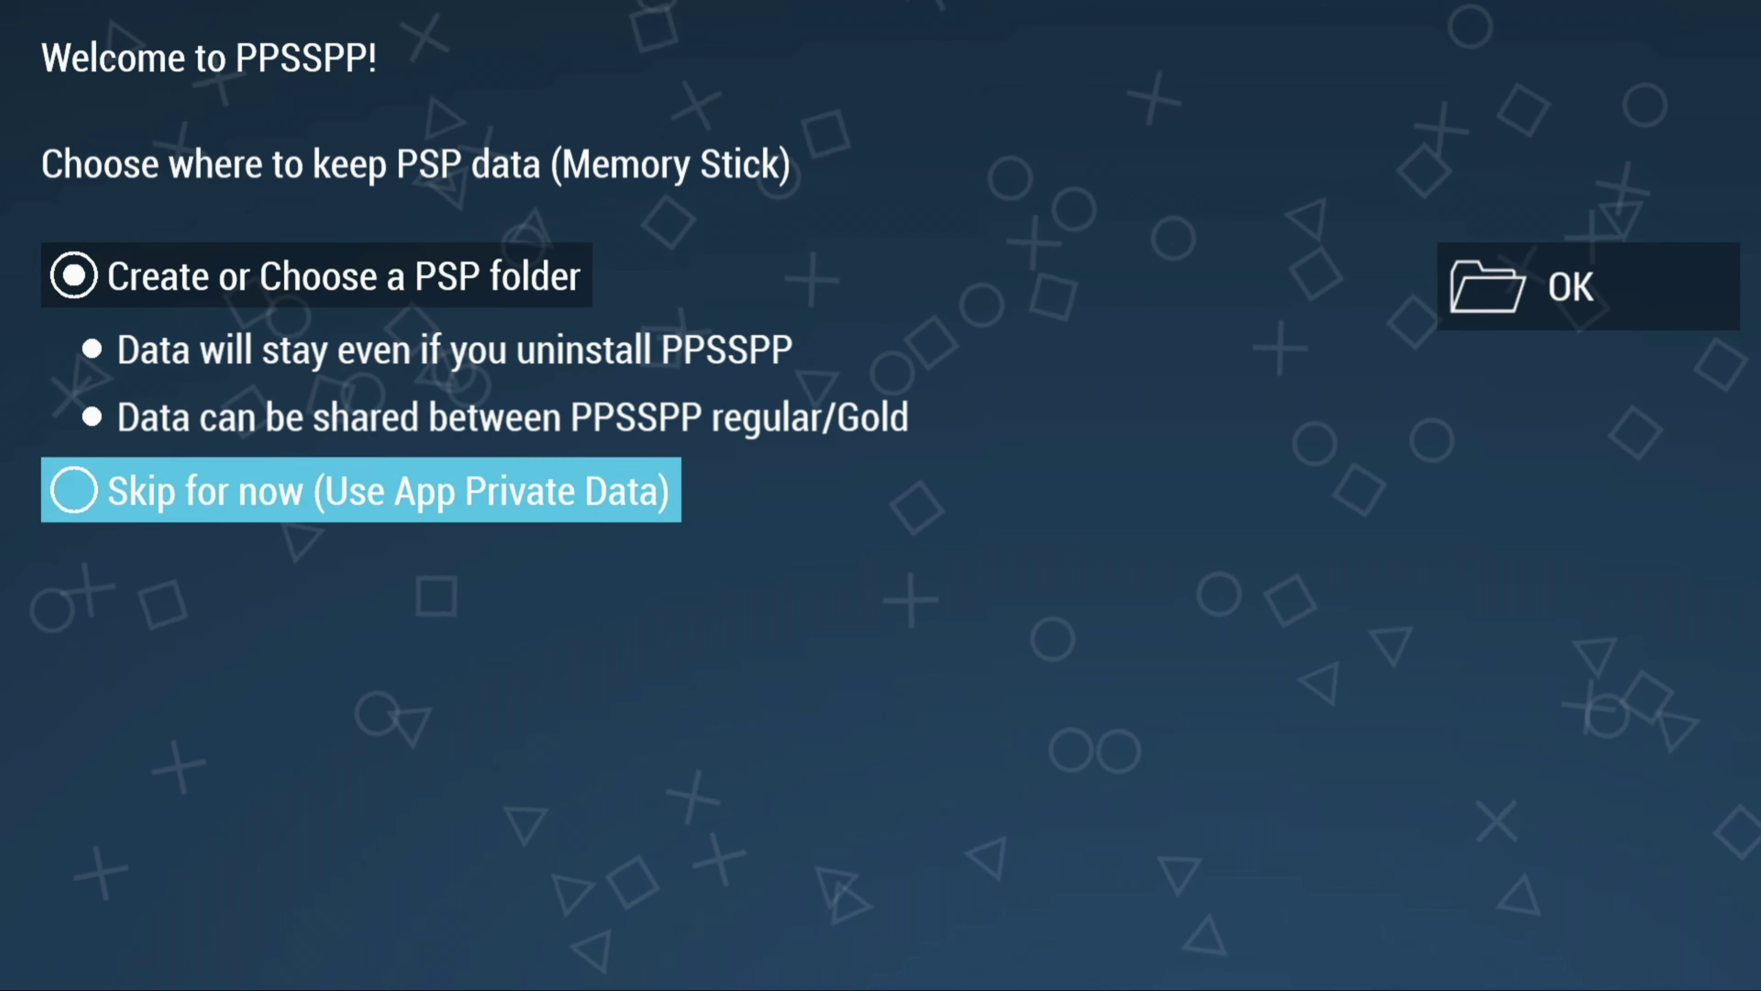
pyautogui.press('Up')
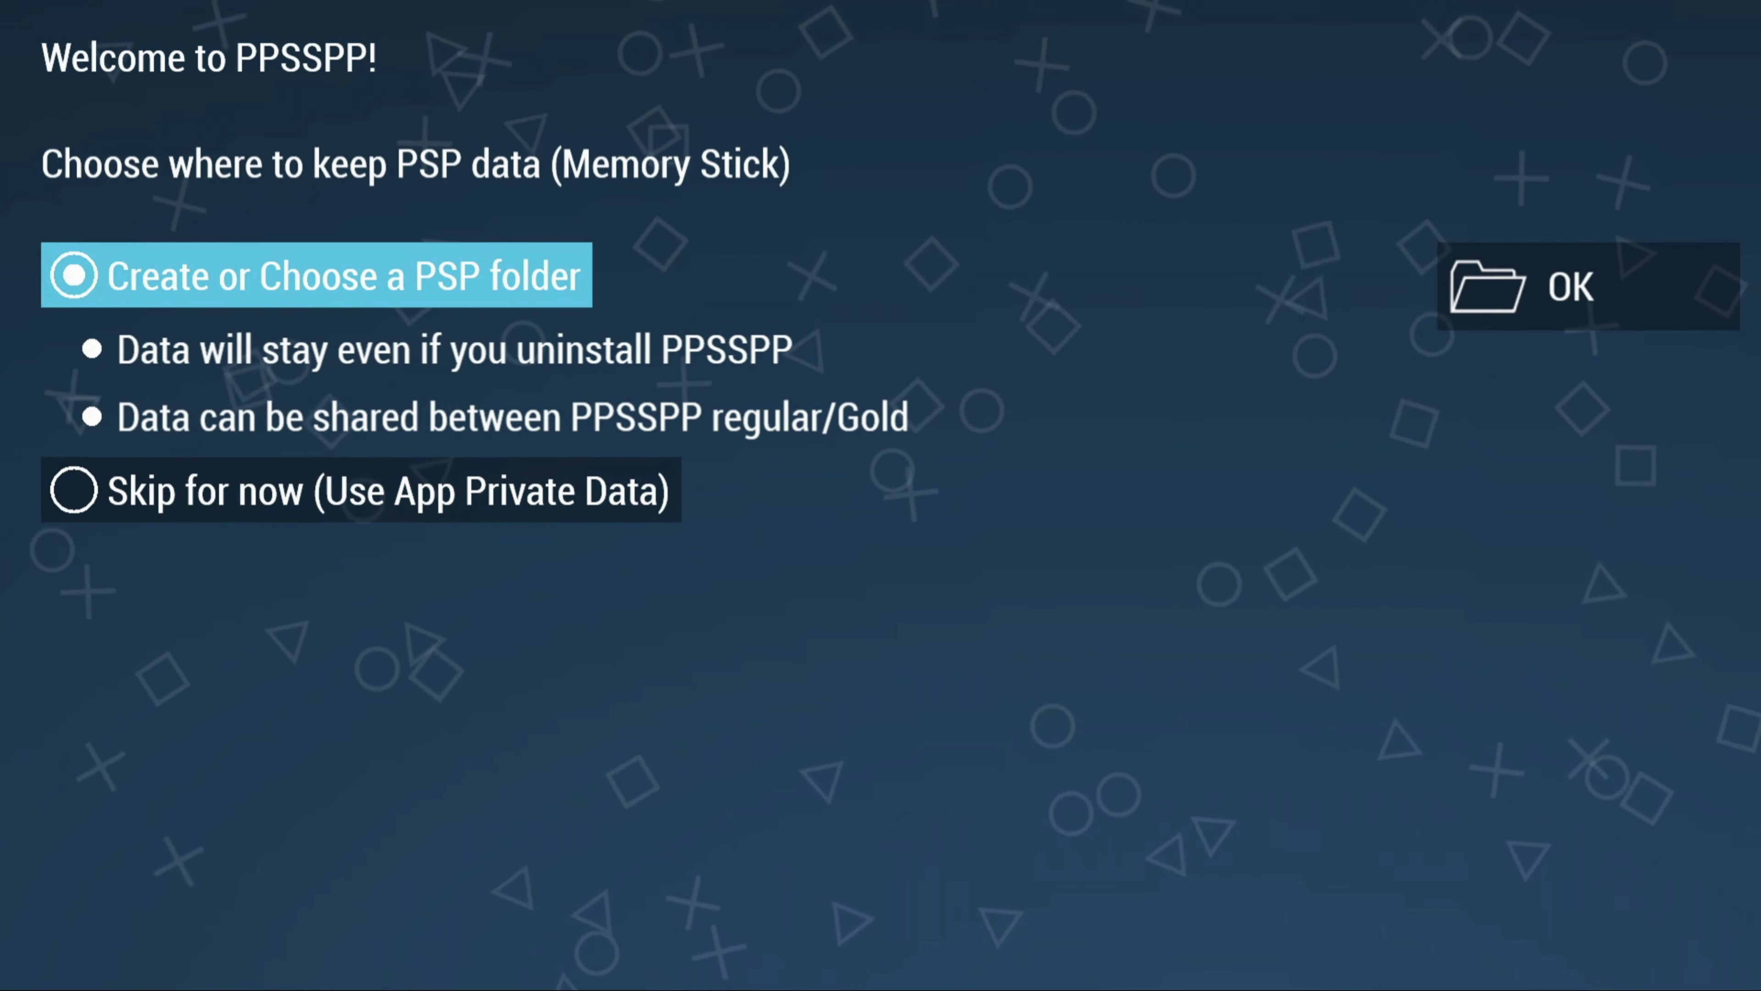
pyautogui.press('Right')
pyautogui.press('Return')
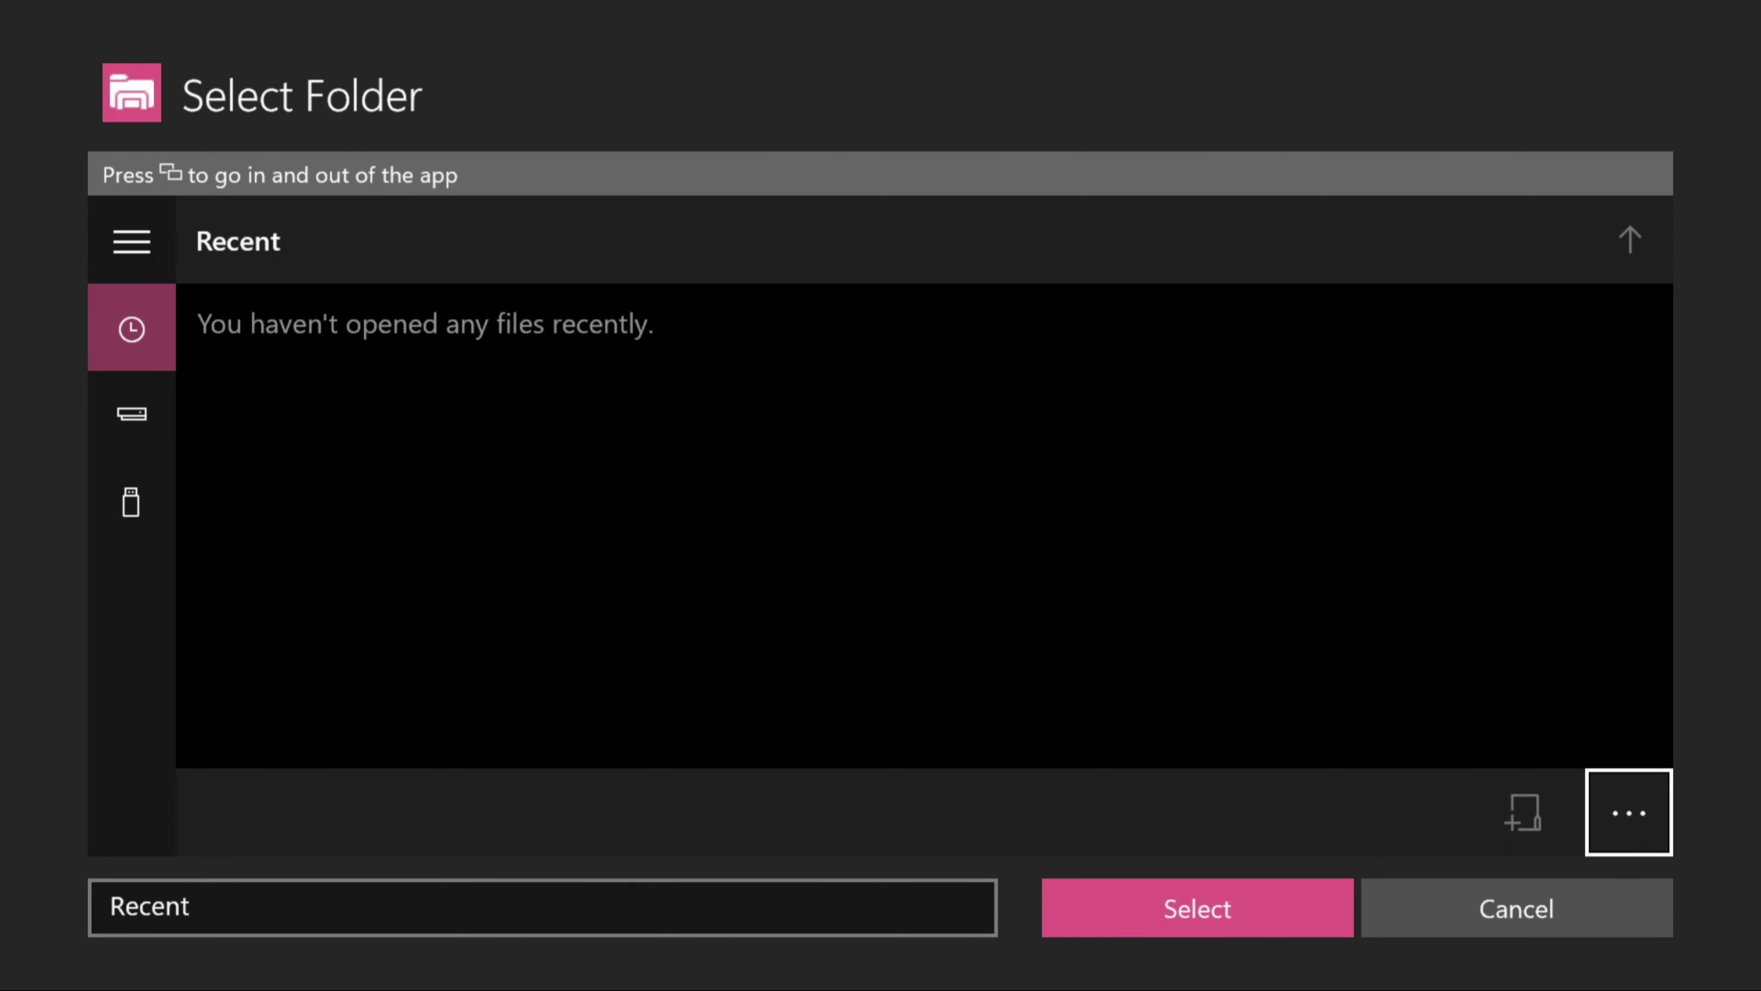
pyautogui.press('Left')
pyautogui.press('Return')
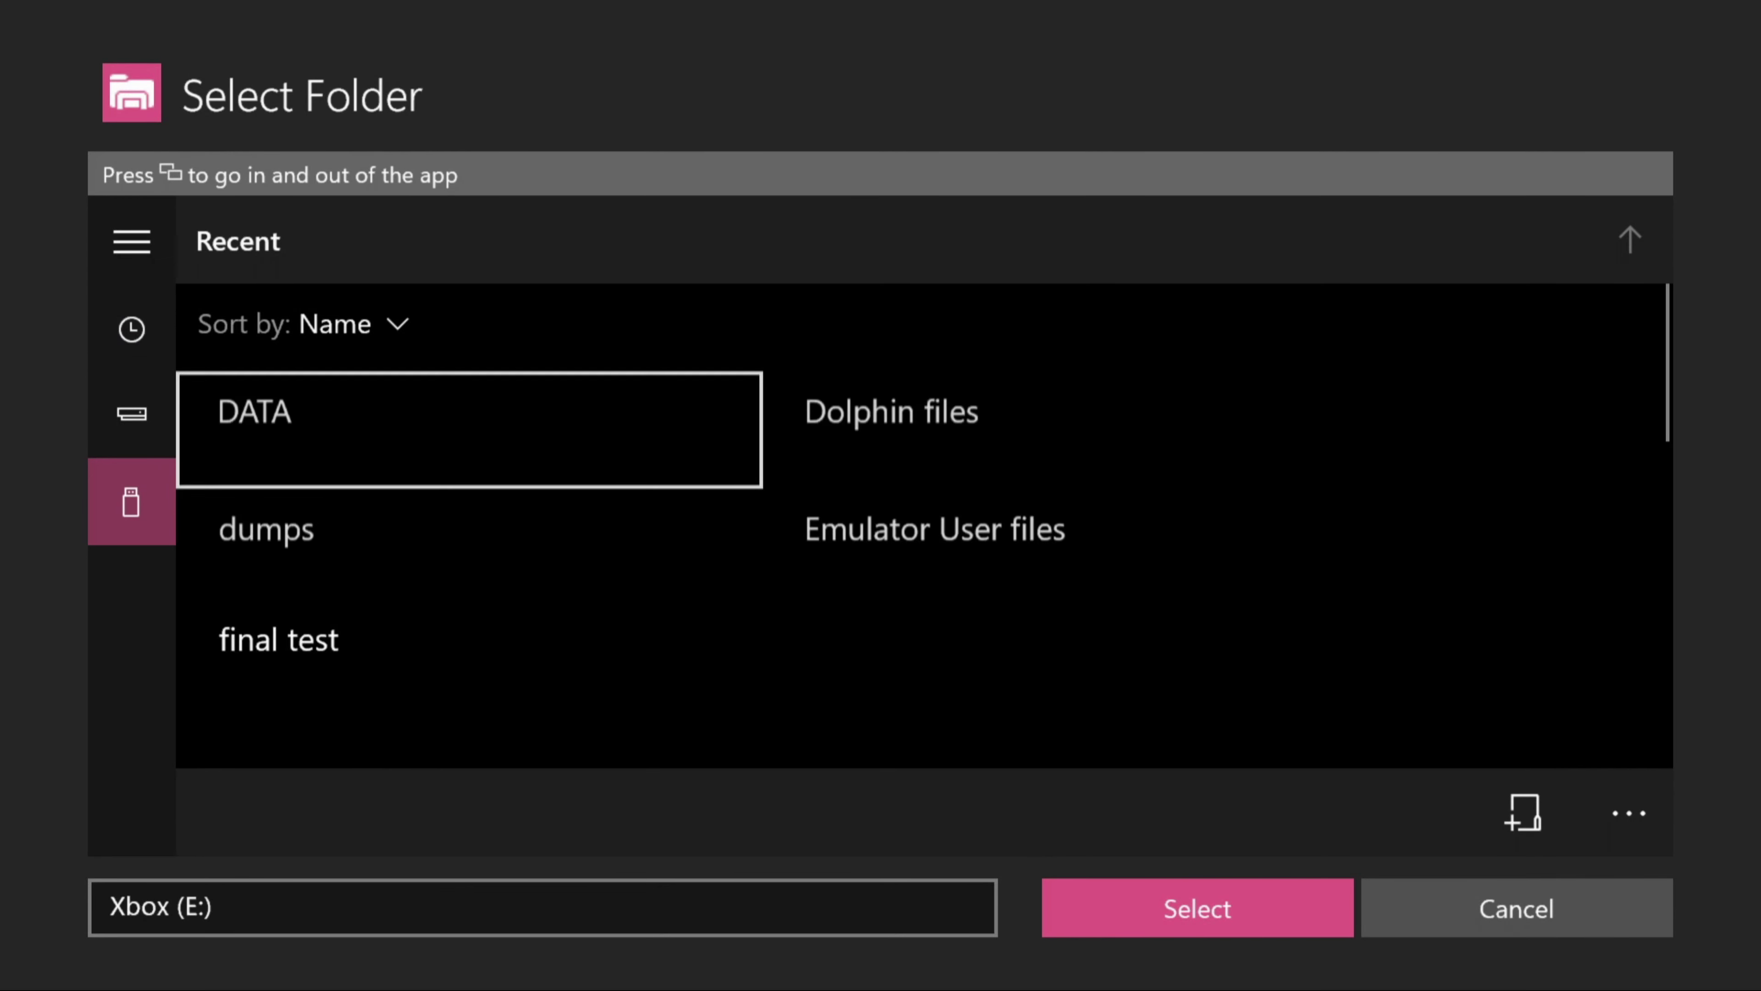
pyautogui.press('Tab')
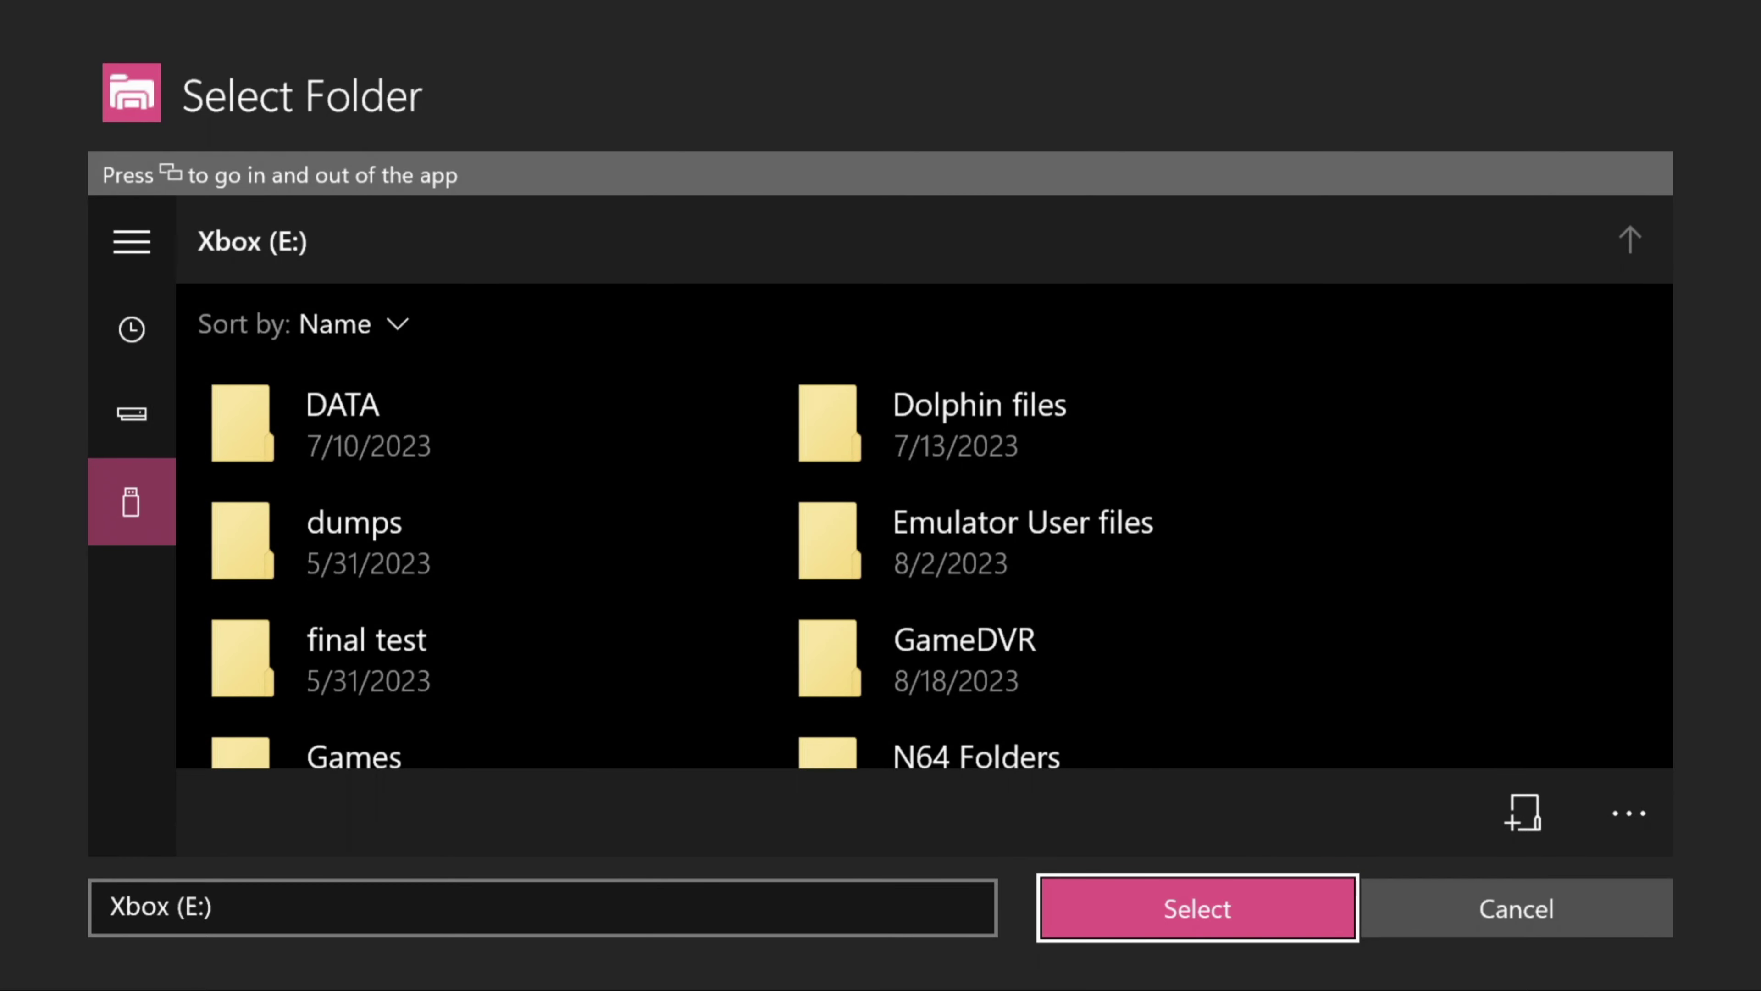
pyautogui.press('Return')
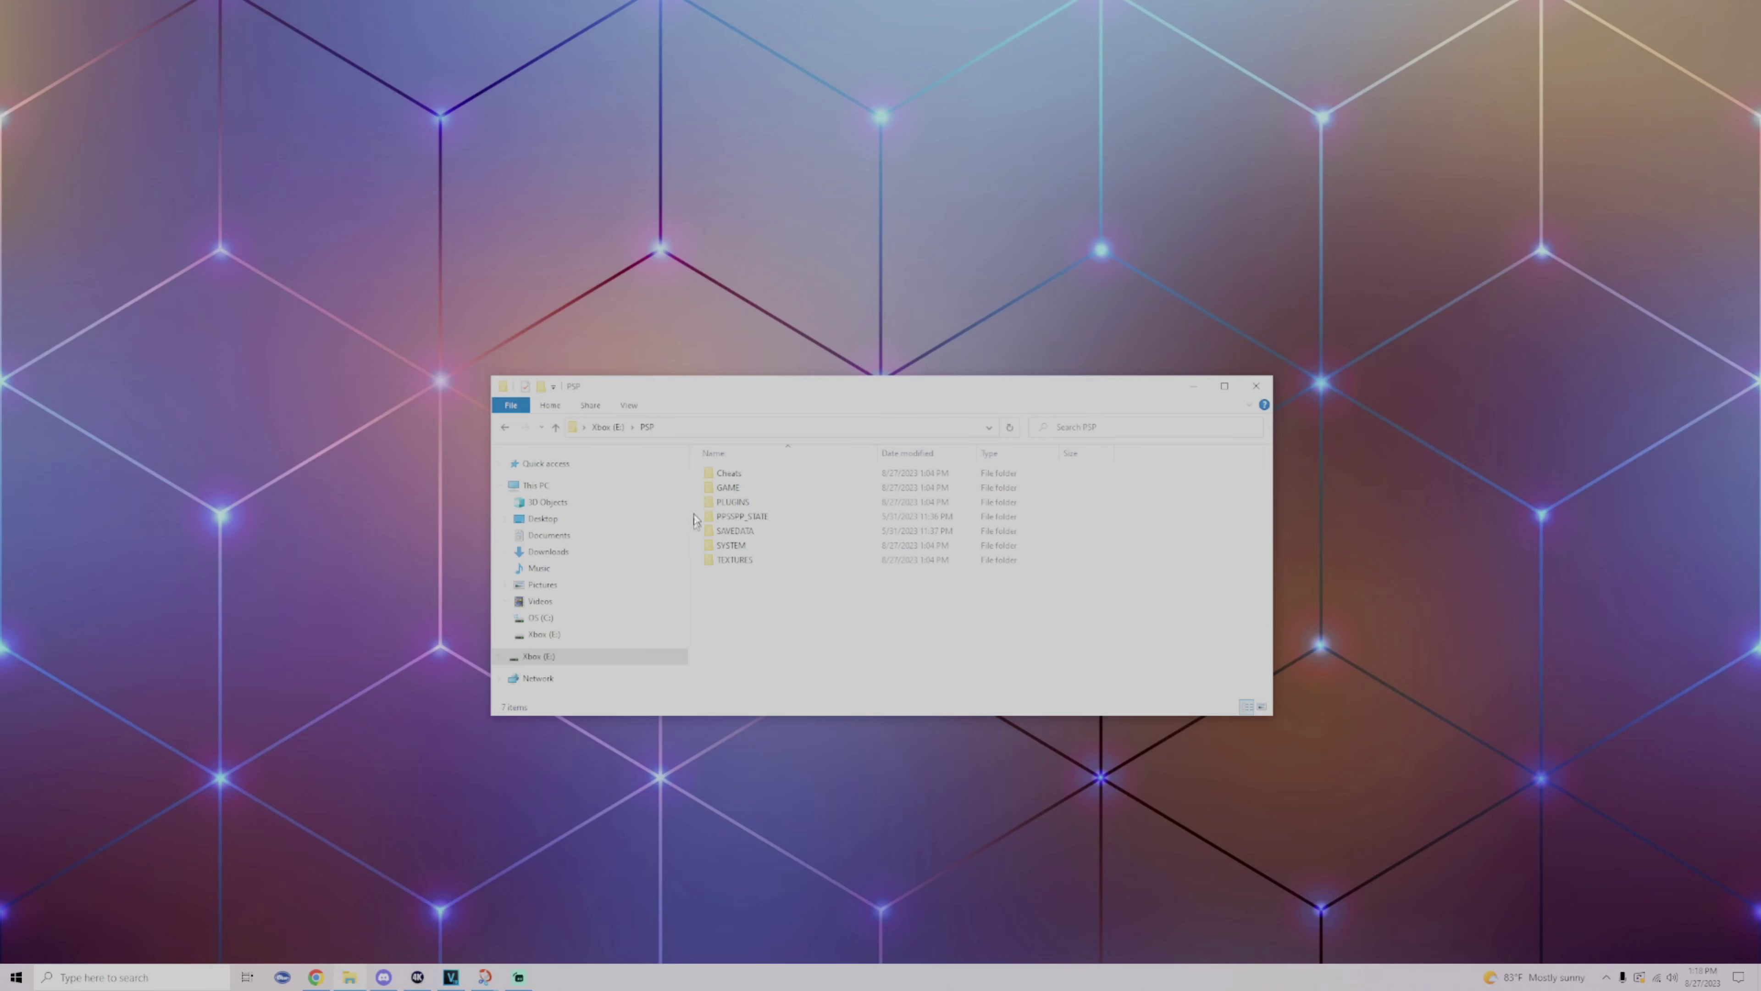
# Step: Move up from the memory stick folder to the E: drive in the game browser and open its Games folder
pyautogui.moveTo(707, 543)
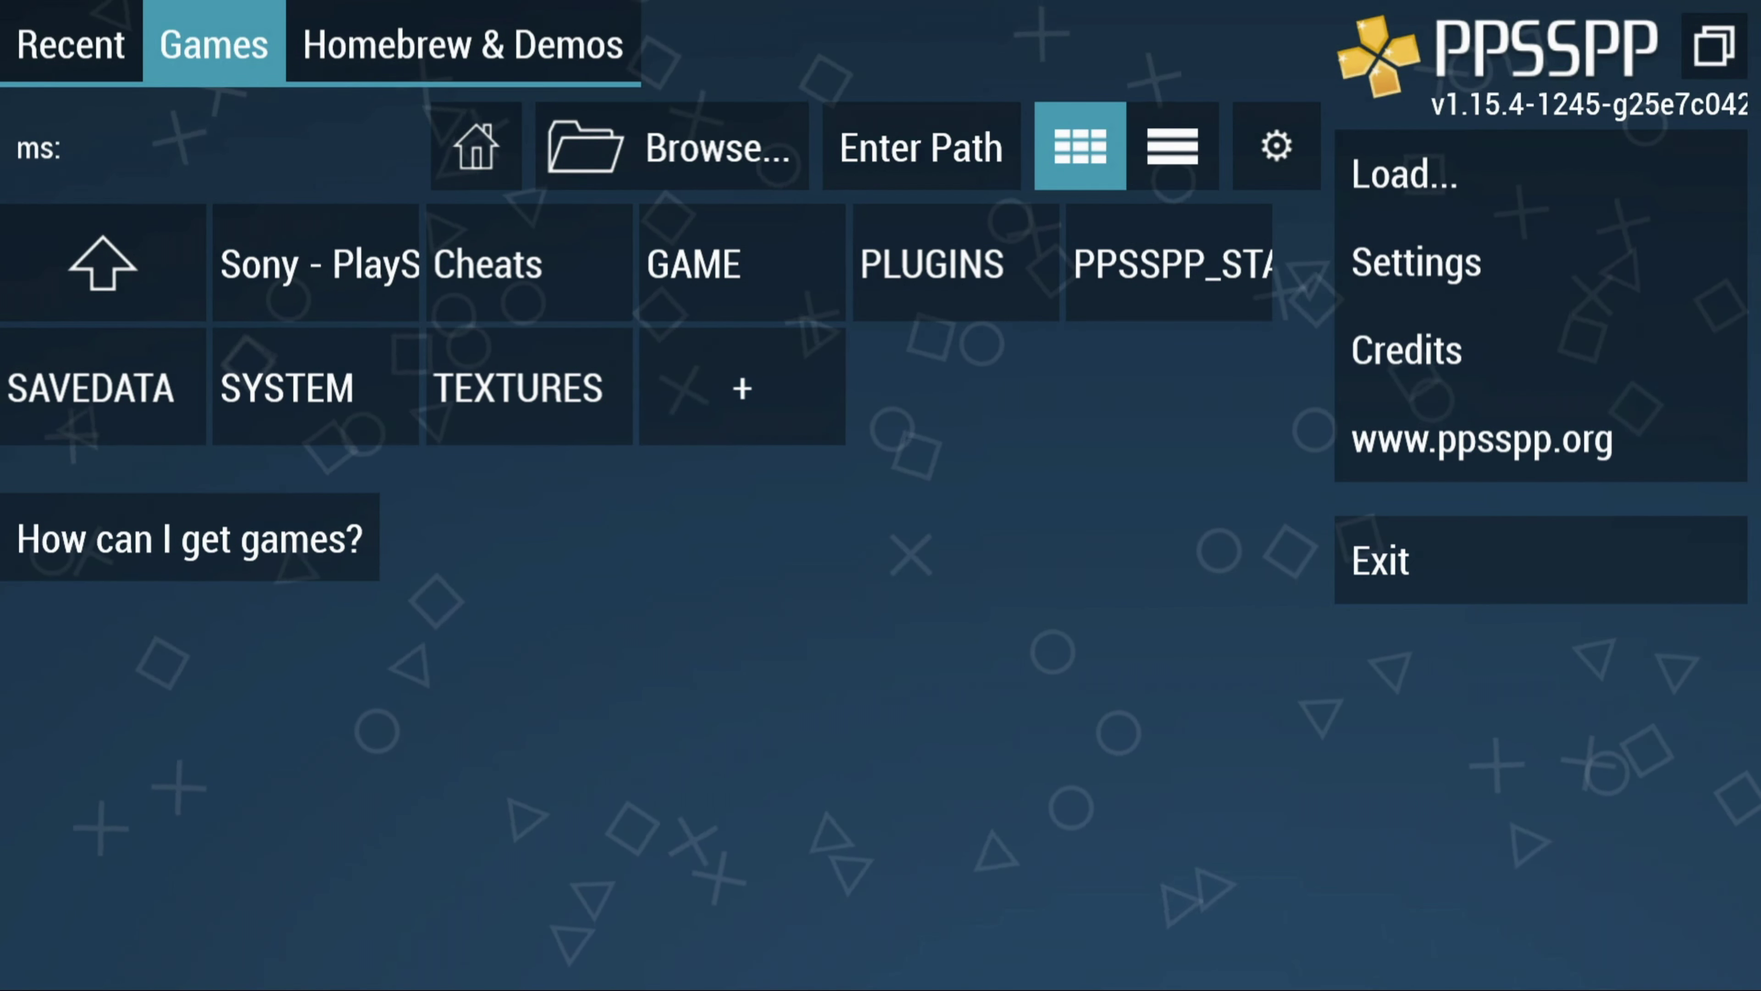
pyautogui.press('Right')
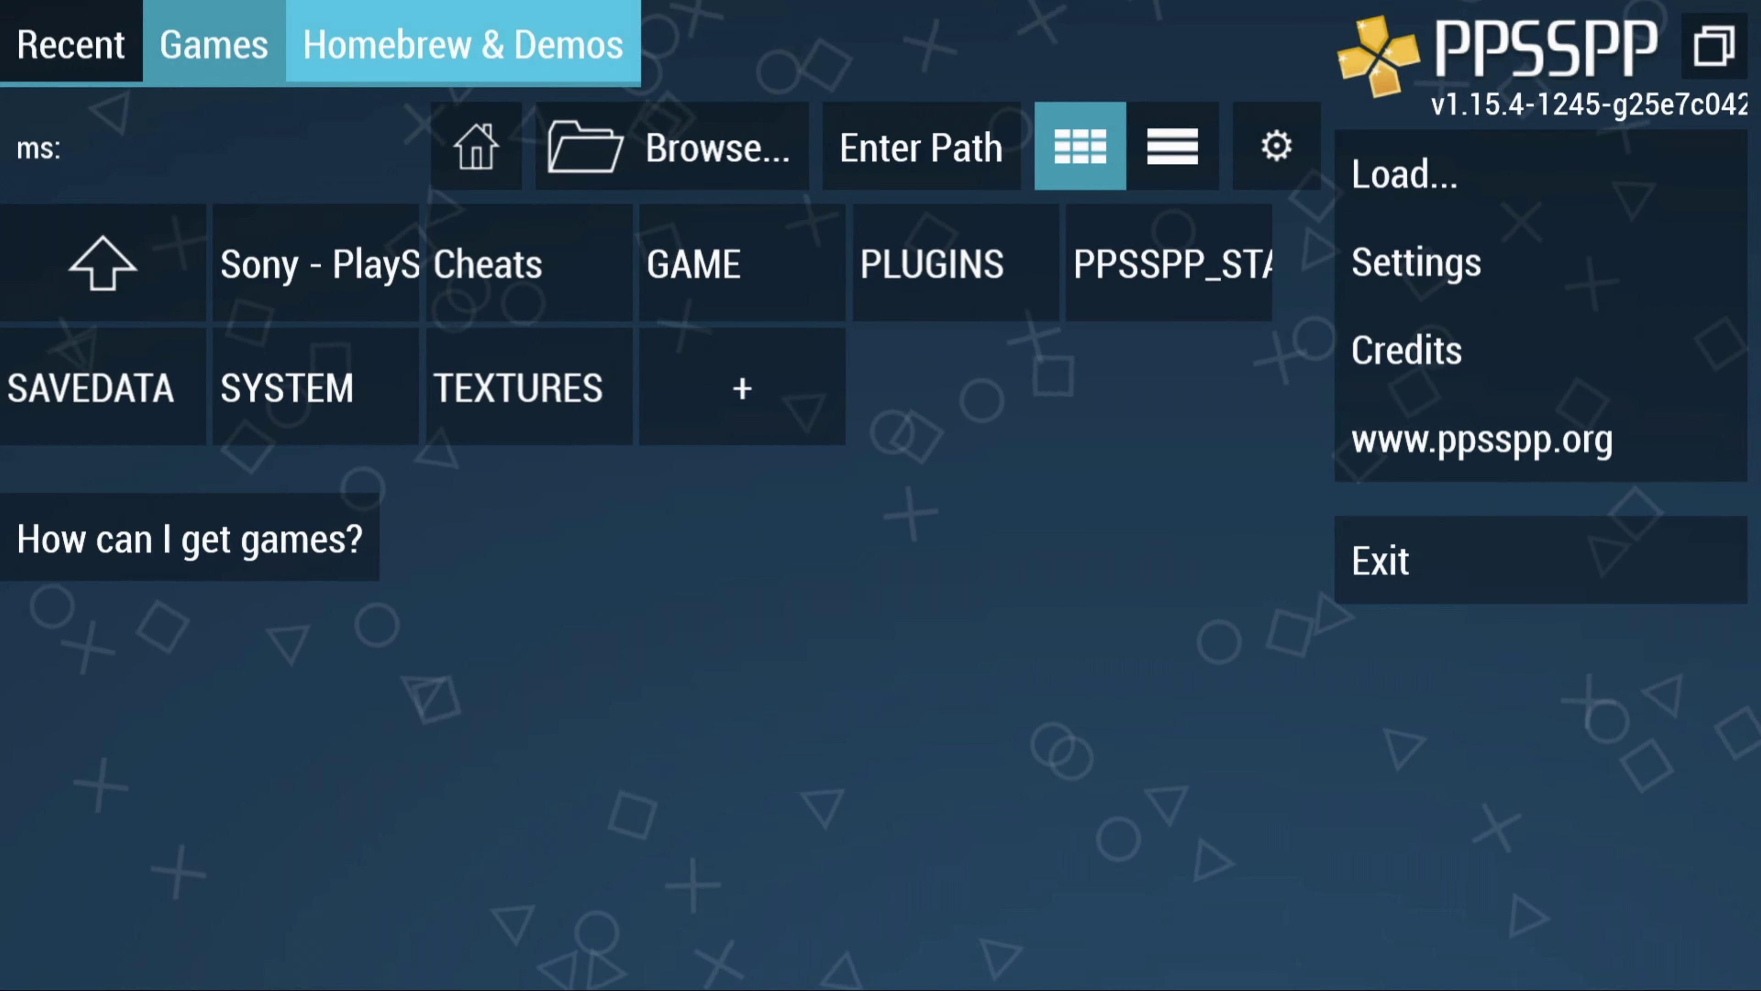
pyautogui.press('Down')
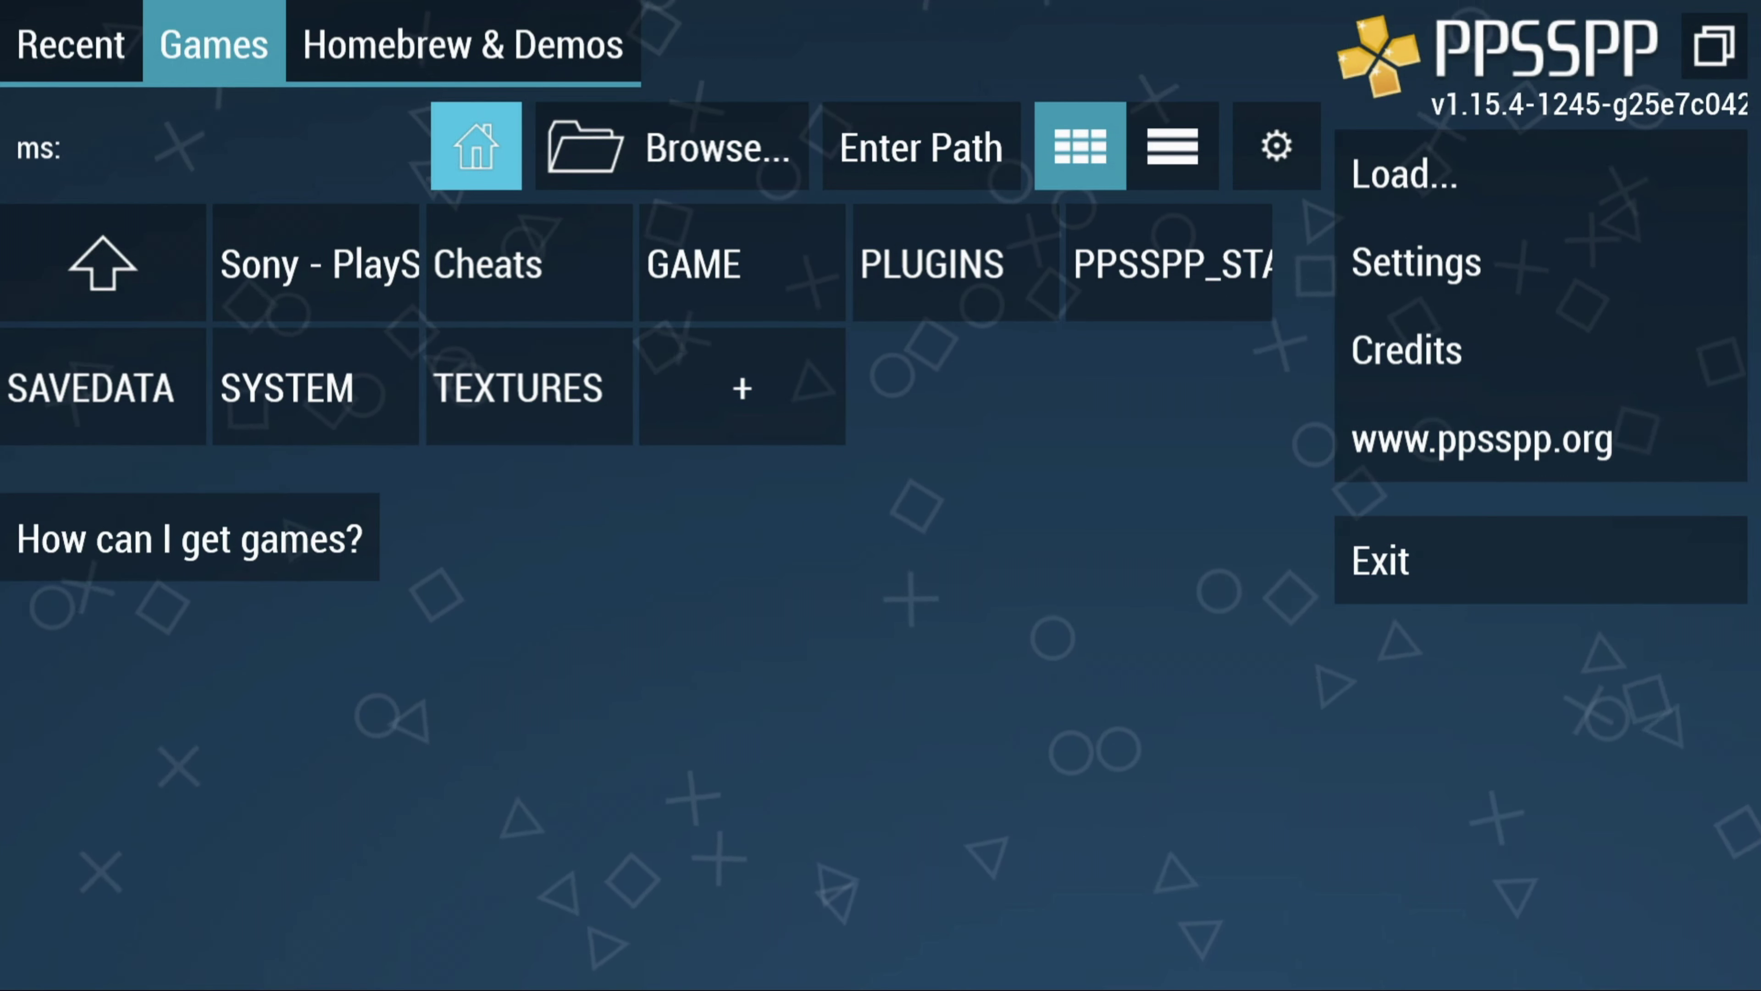
pyautogui.press('Up')
pyautogui.press('Left')
pyautogui.press('Down')
pyautogui.press('Right')
pyautogui.press('Right')
pyautogui.press('Right')
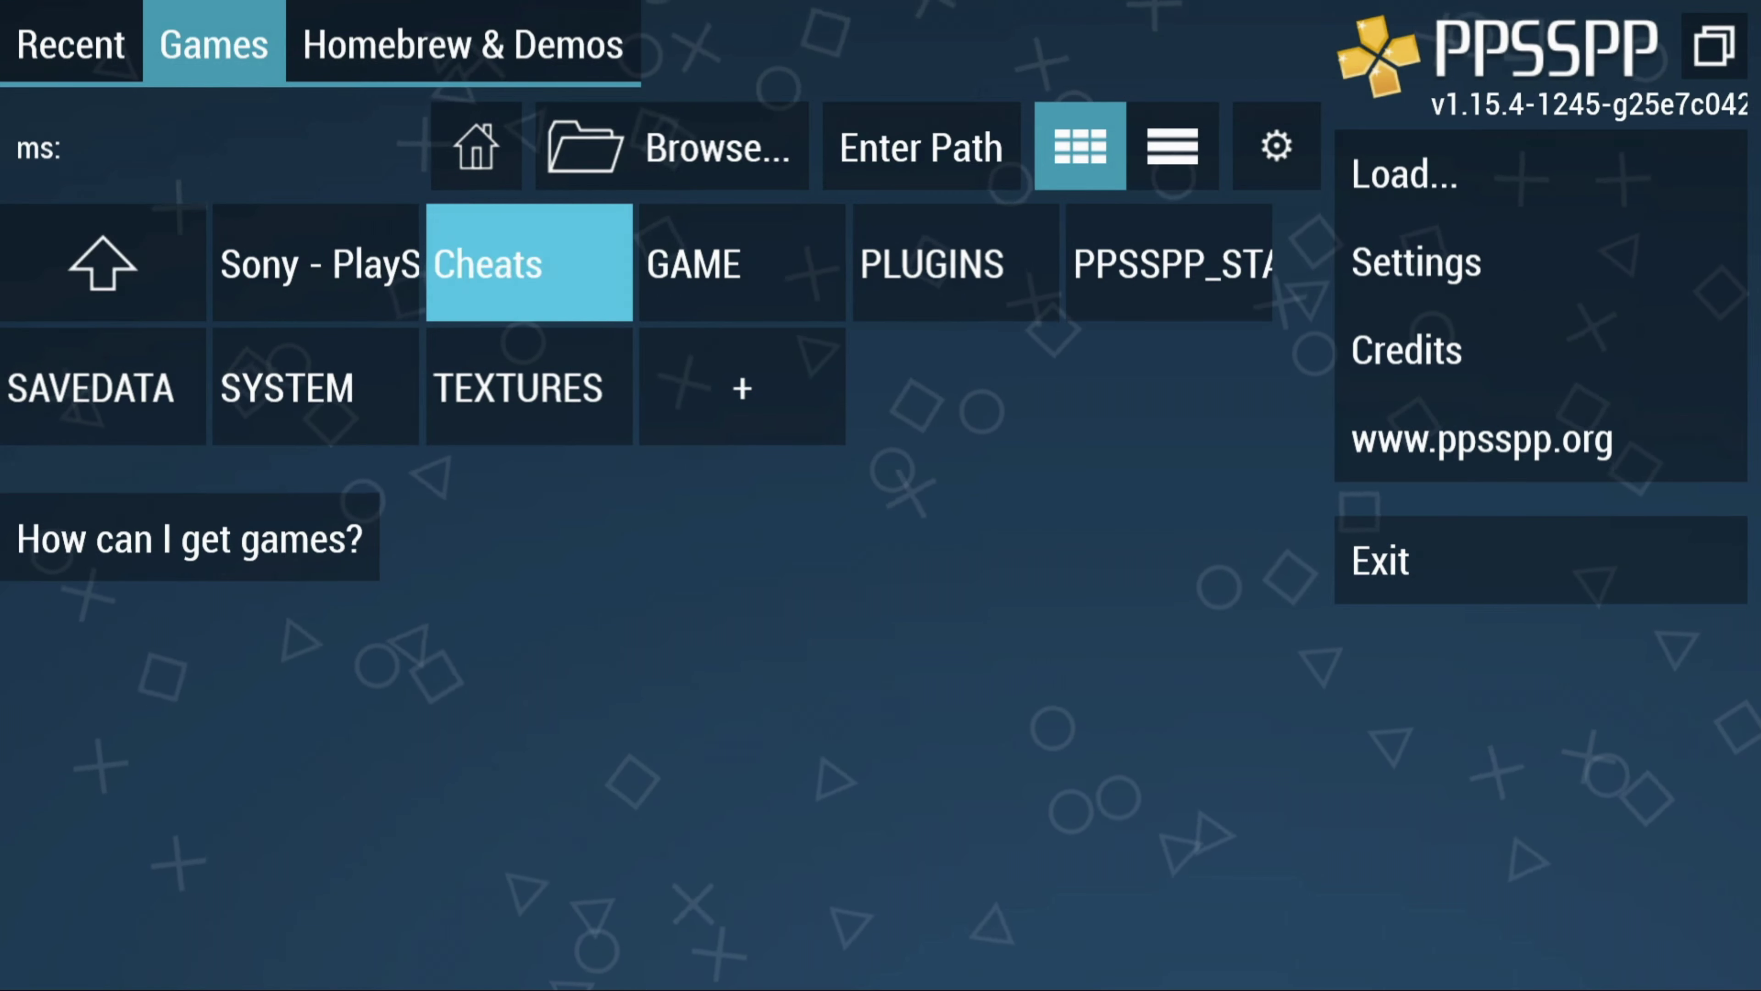
pyautogui.press('Left')
pyautogui.press('Left')
pyautogui.press('Left')
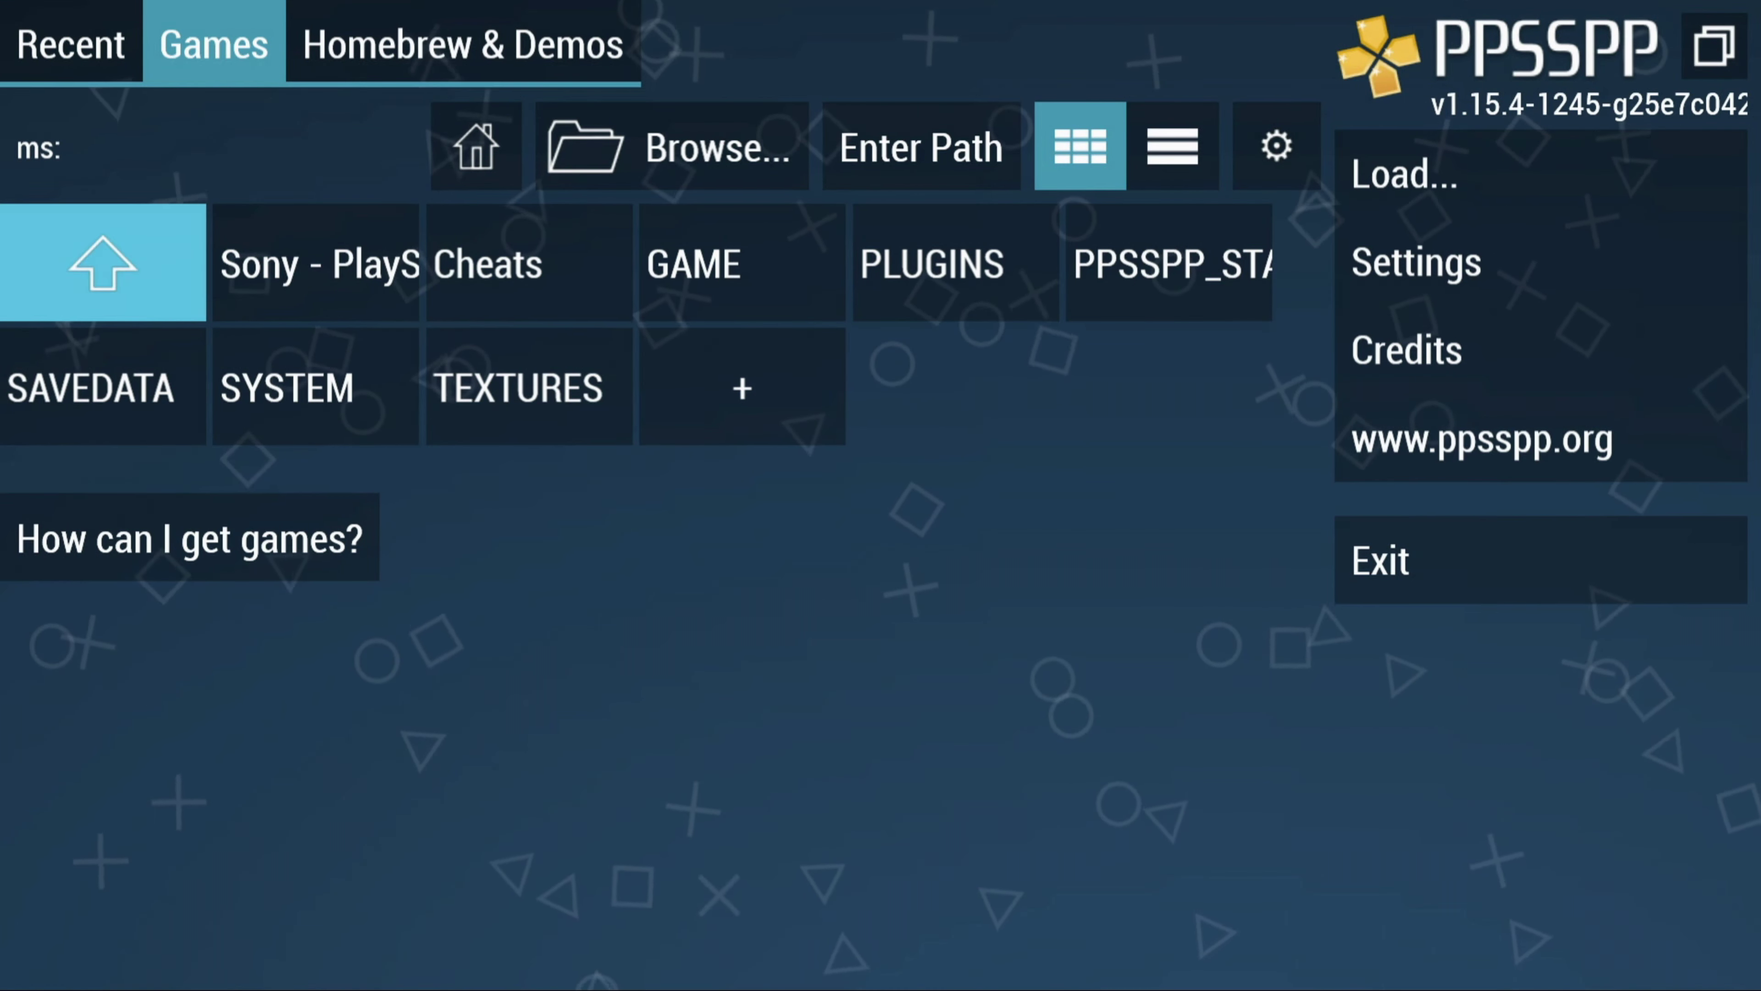
pyautogui.press('Return')
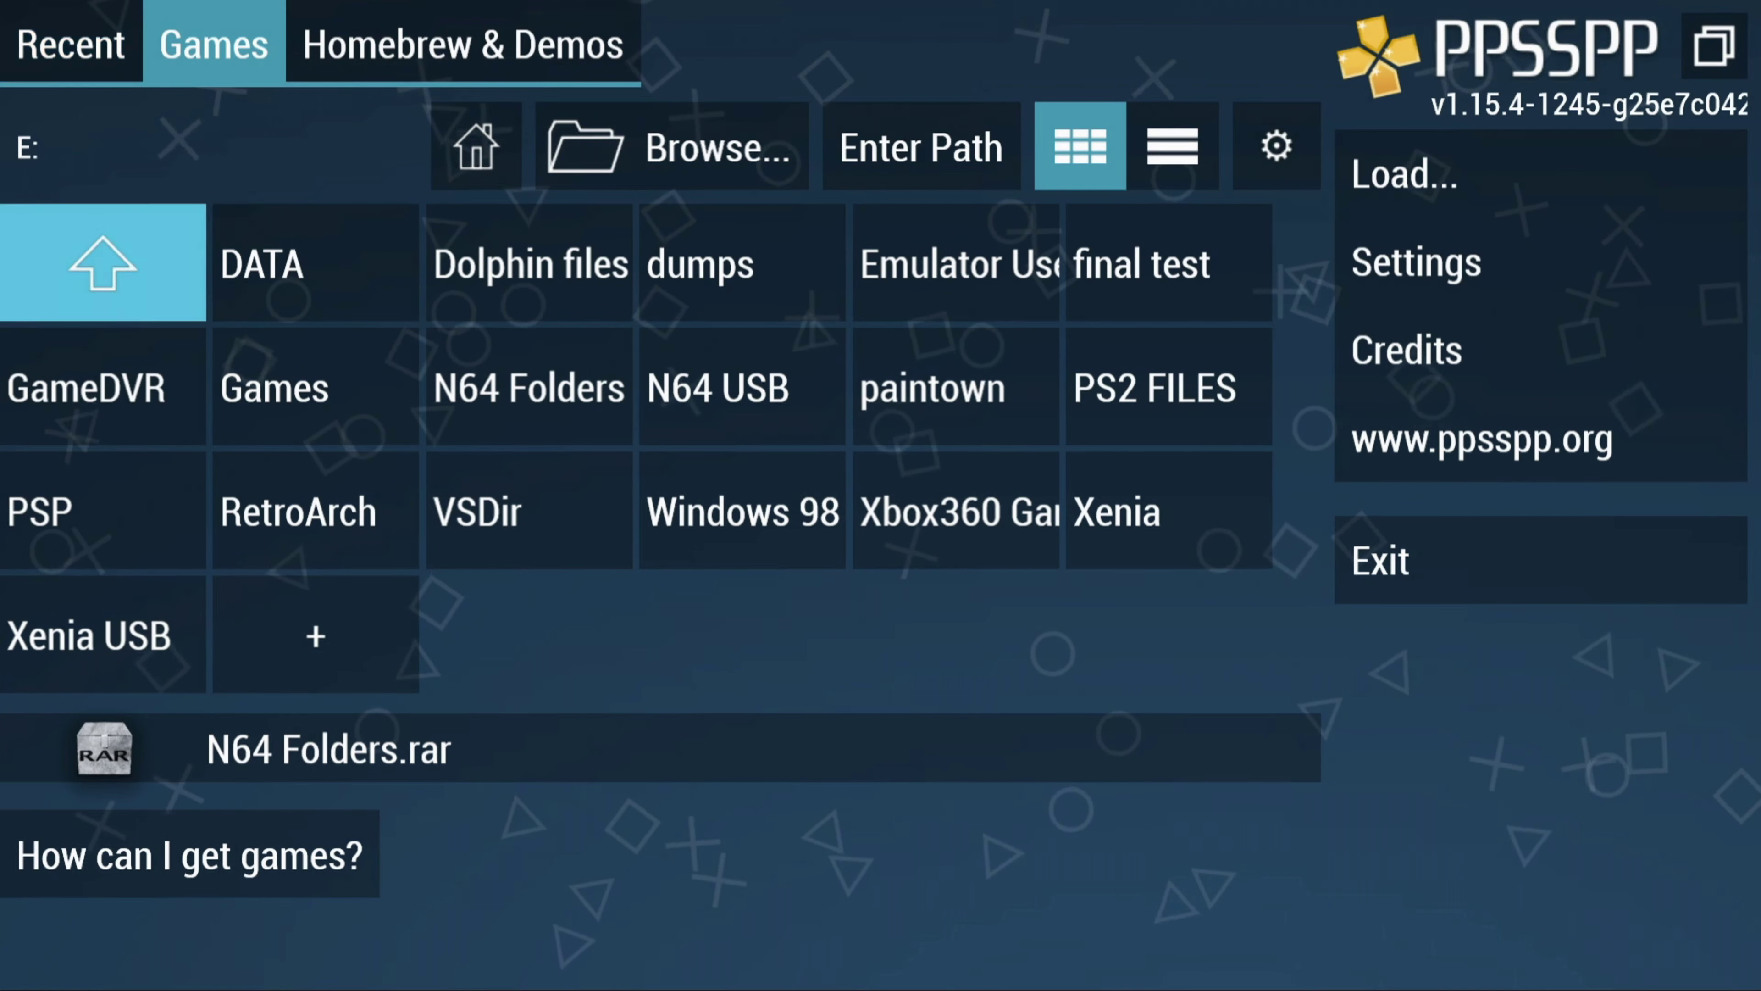
pyautogui.press('Return')
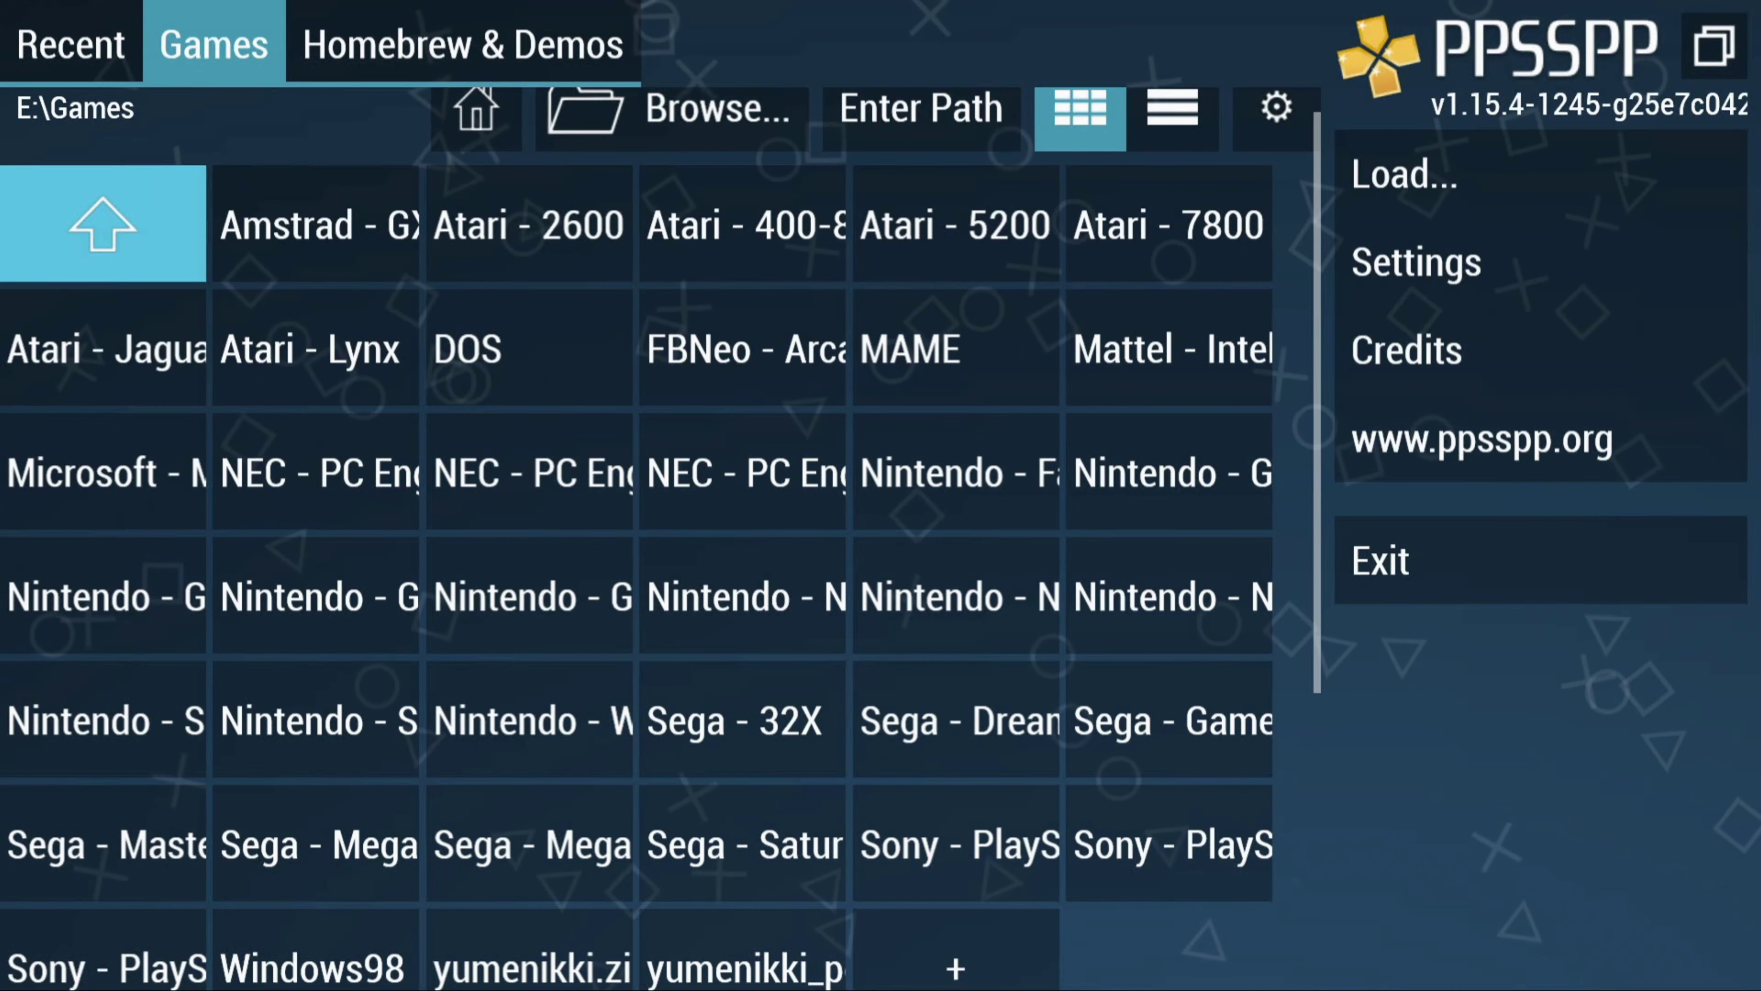
# Step: Open the Sony - PlayStation Portable folder and pin it in the game browser
pyautogui.press('Down')
pyautogui.press('Down')
pyautogui.press('Down')
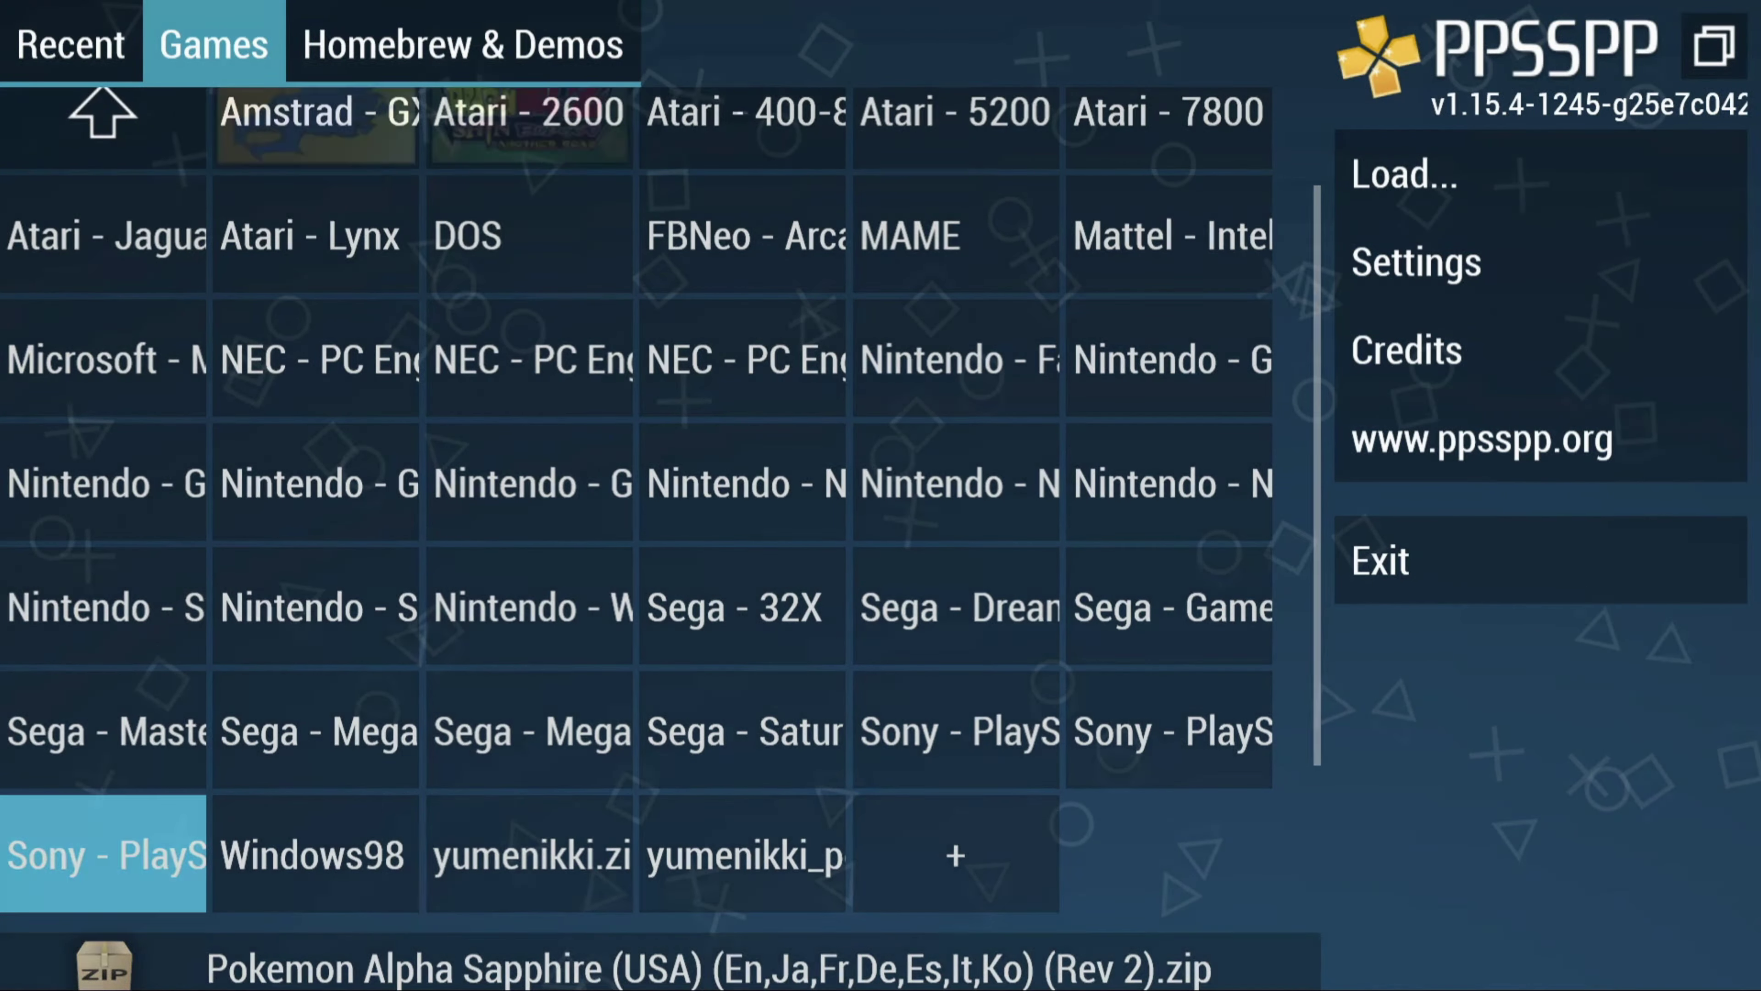
pyautogui.press('Return')
pyautogui.press('Down')
pyautogui.press('Down')
pyautogui.press('Right')
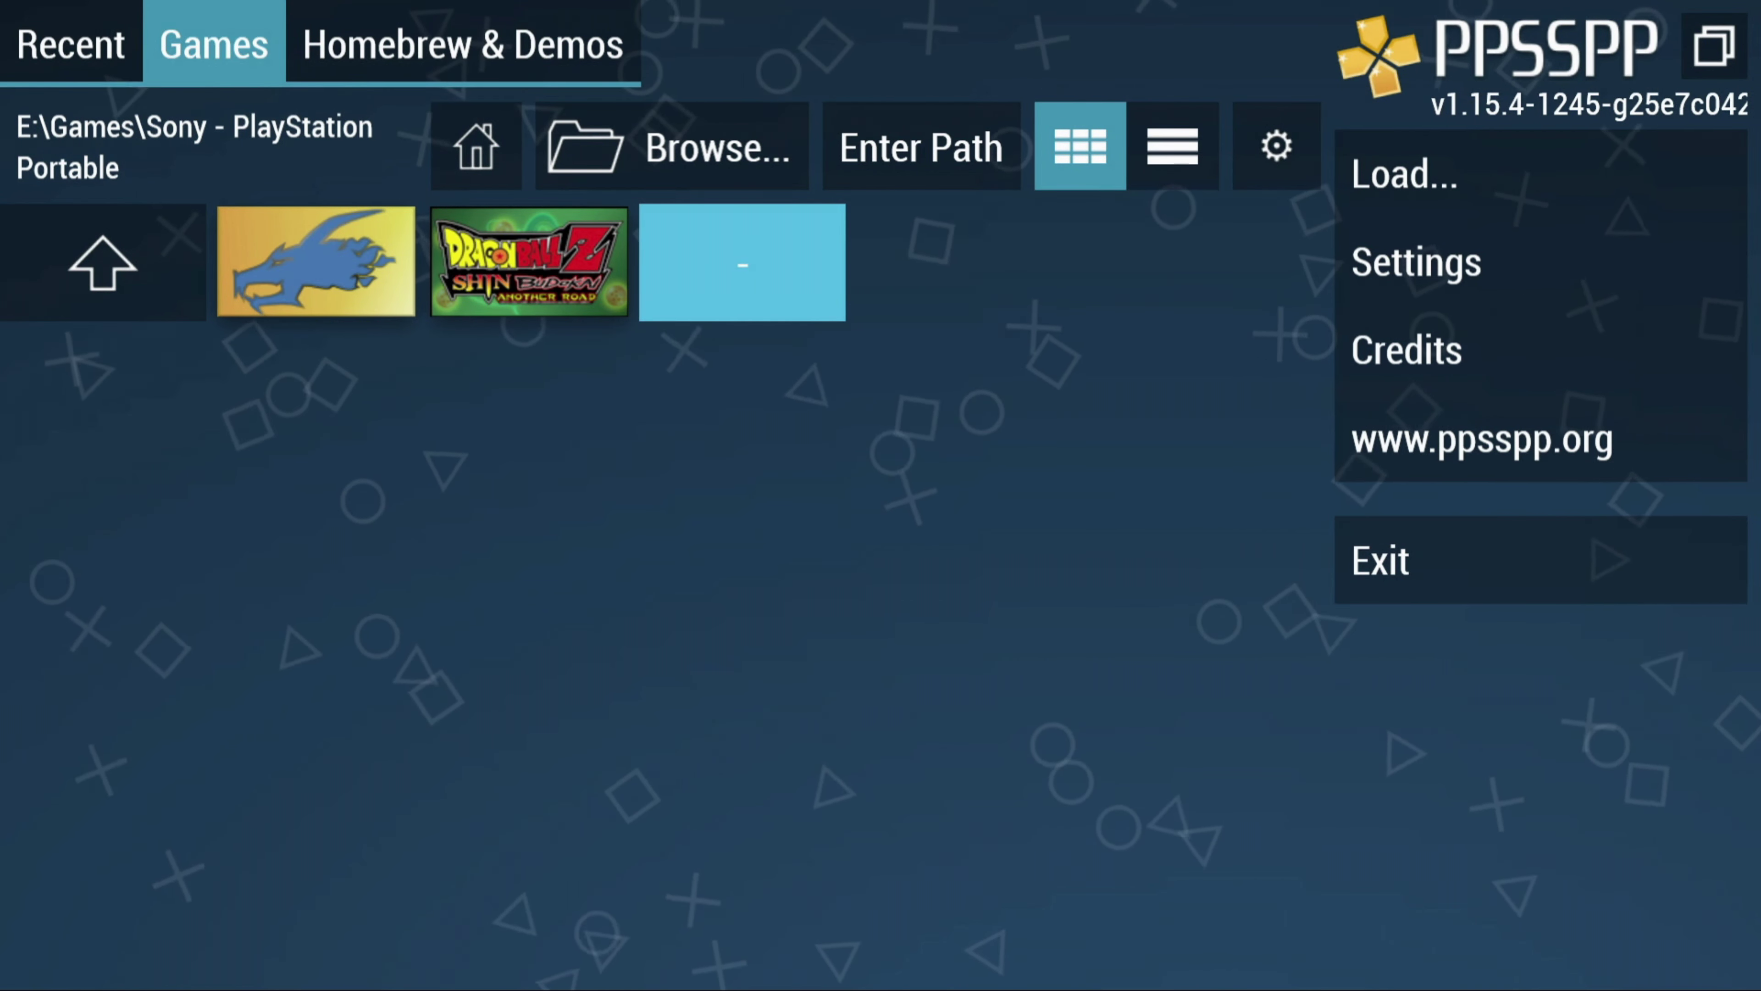
# Step: Open the emulator's graphics settings
pyautogui.press('Right')
pyautogui.press('Right')
pyautogui.press('Right')
pyautogui.press('Down')
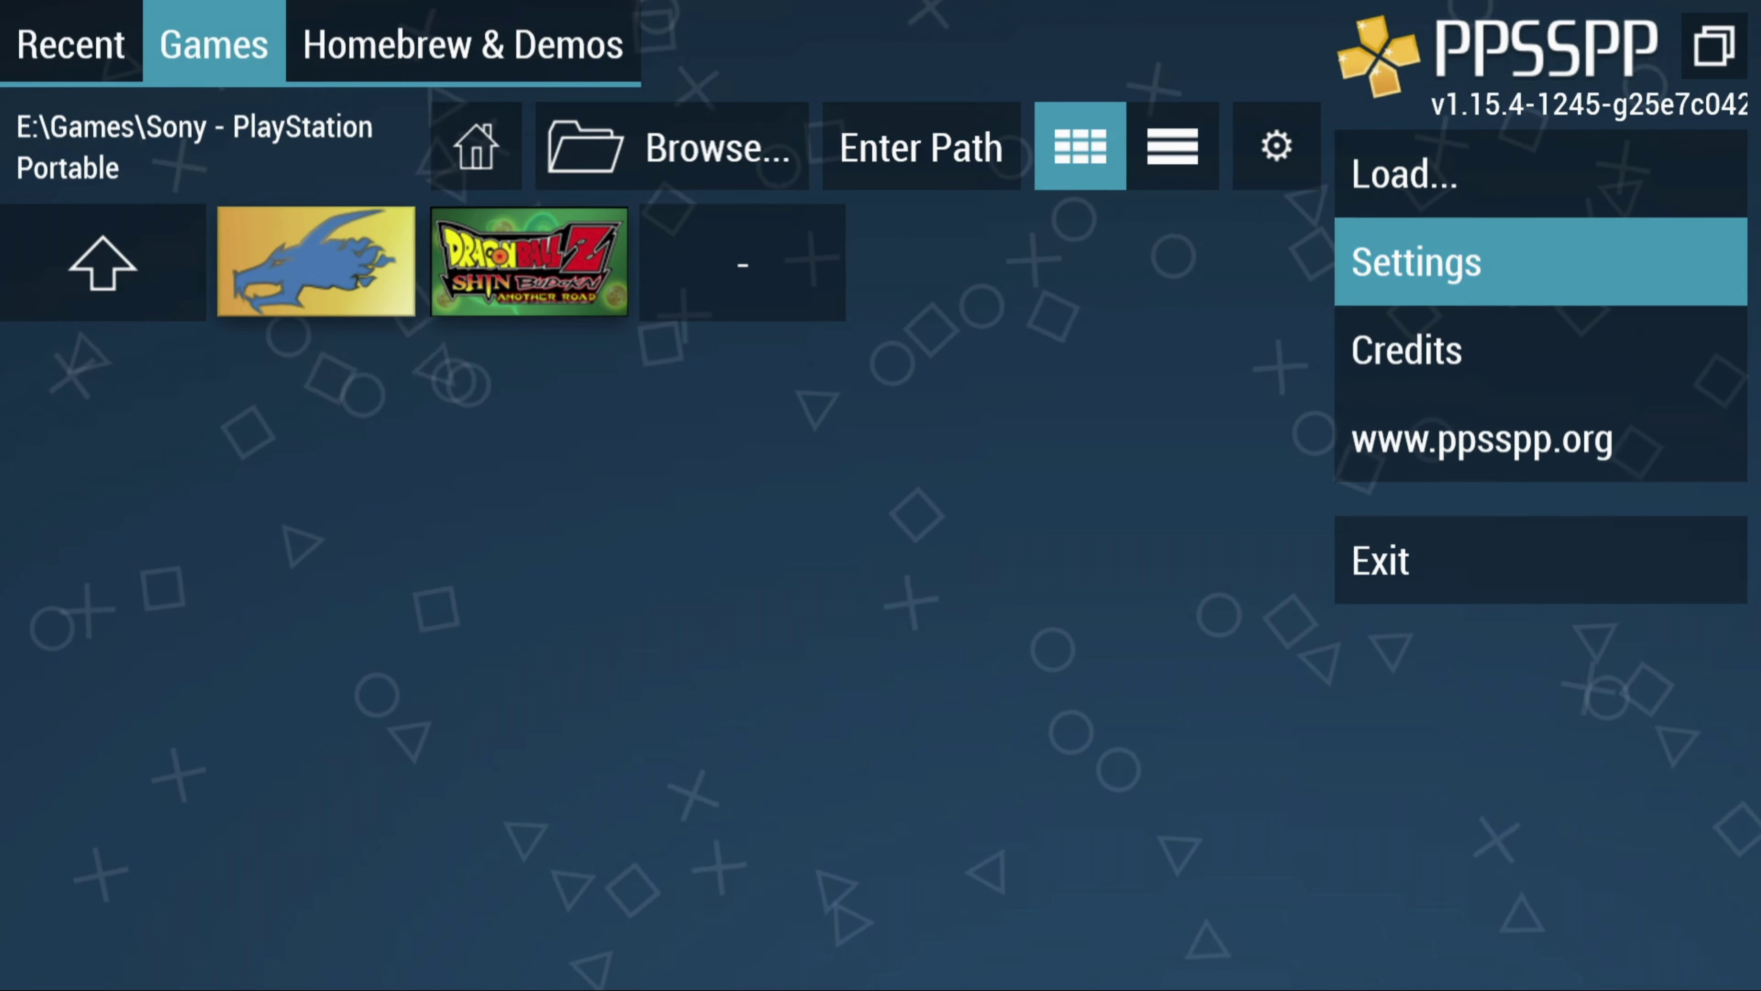
pyautogui.press('Return')
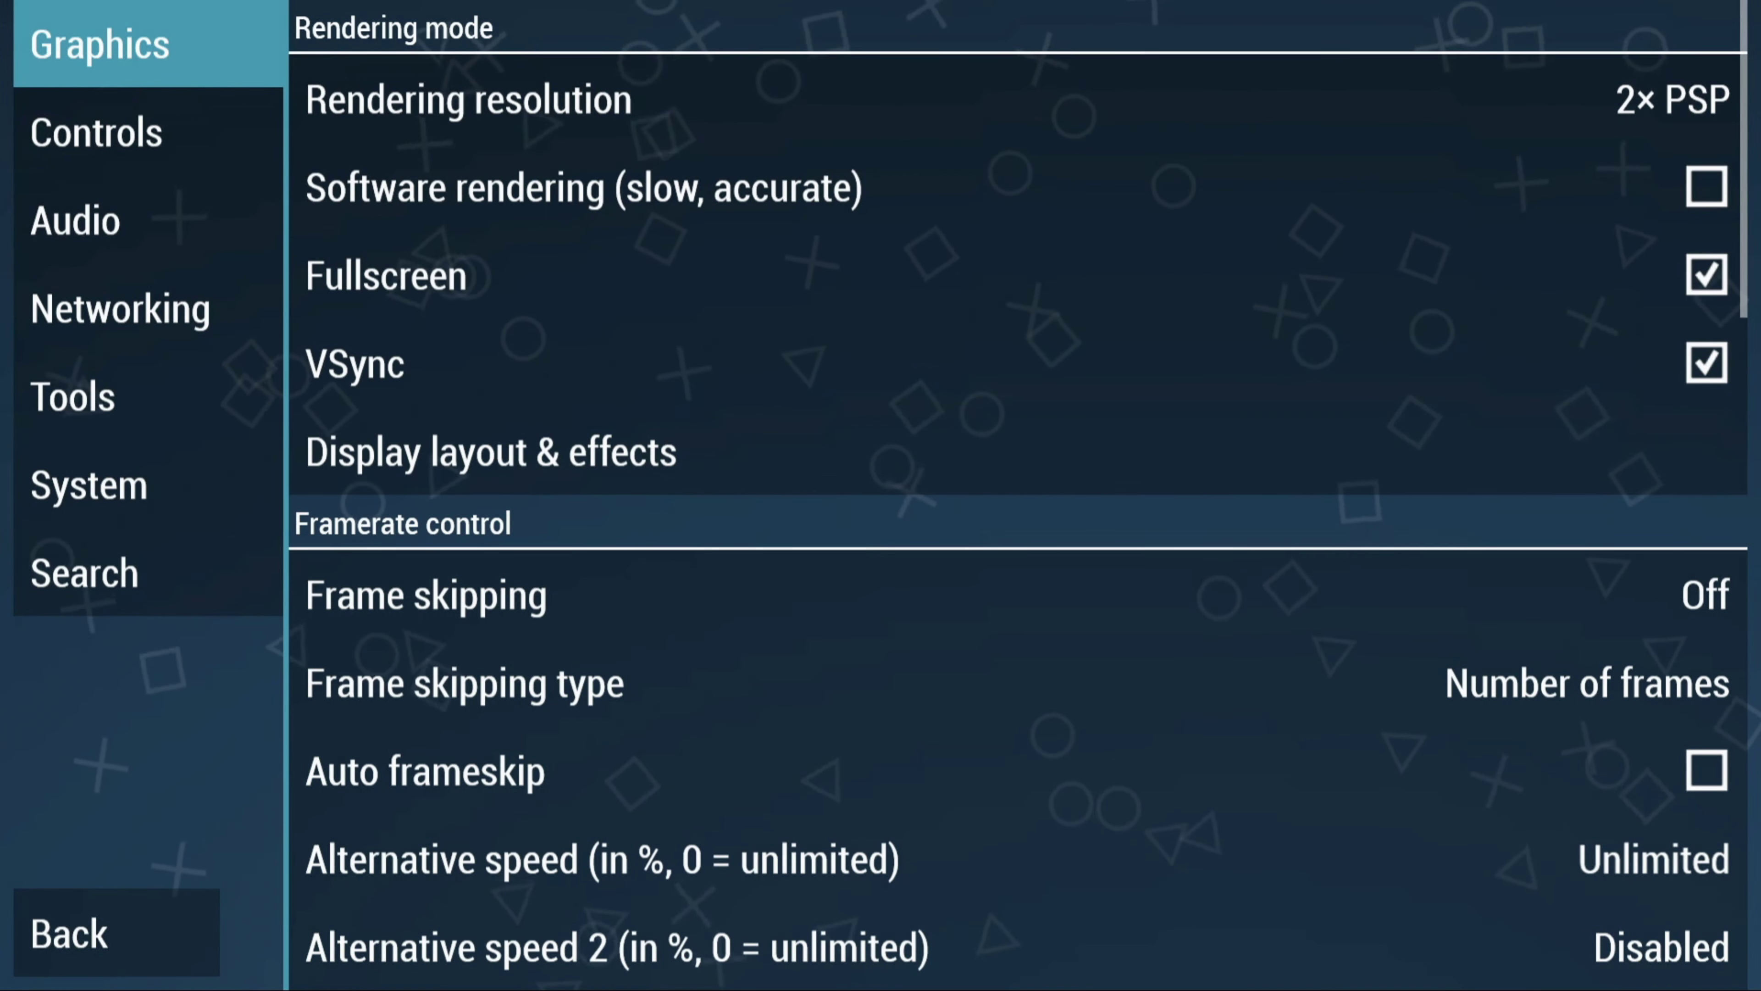
# Step: Set the rendering resolution to 8x PSP (4K)
pyautogui.press('Down')
pyautogui.press('Down')
pyautogui.press('Up')
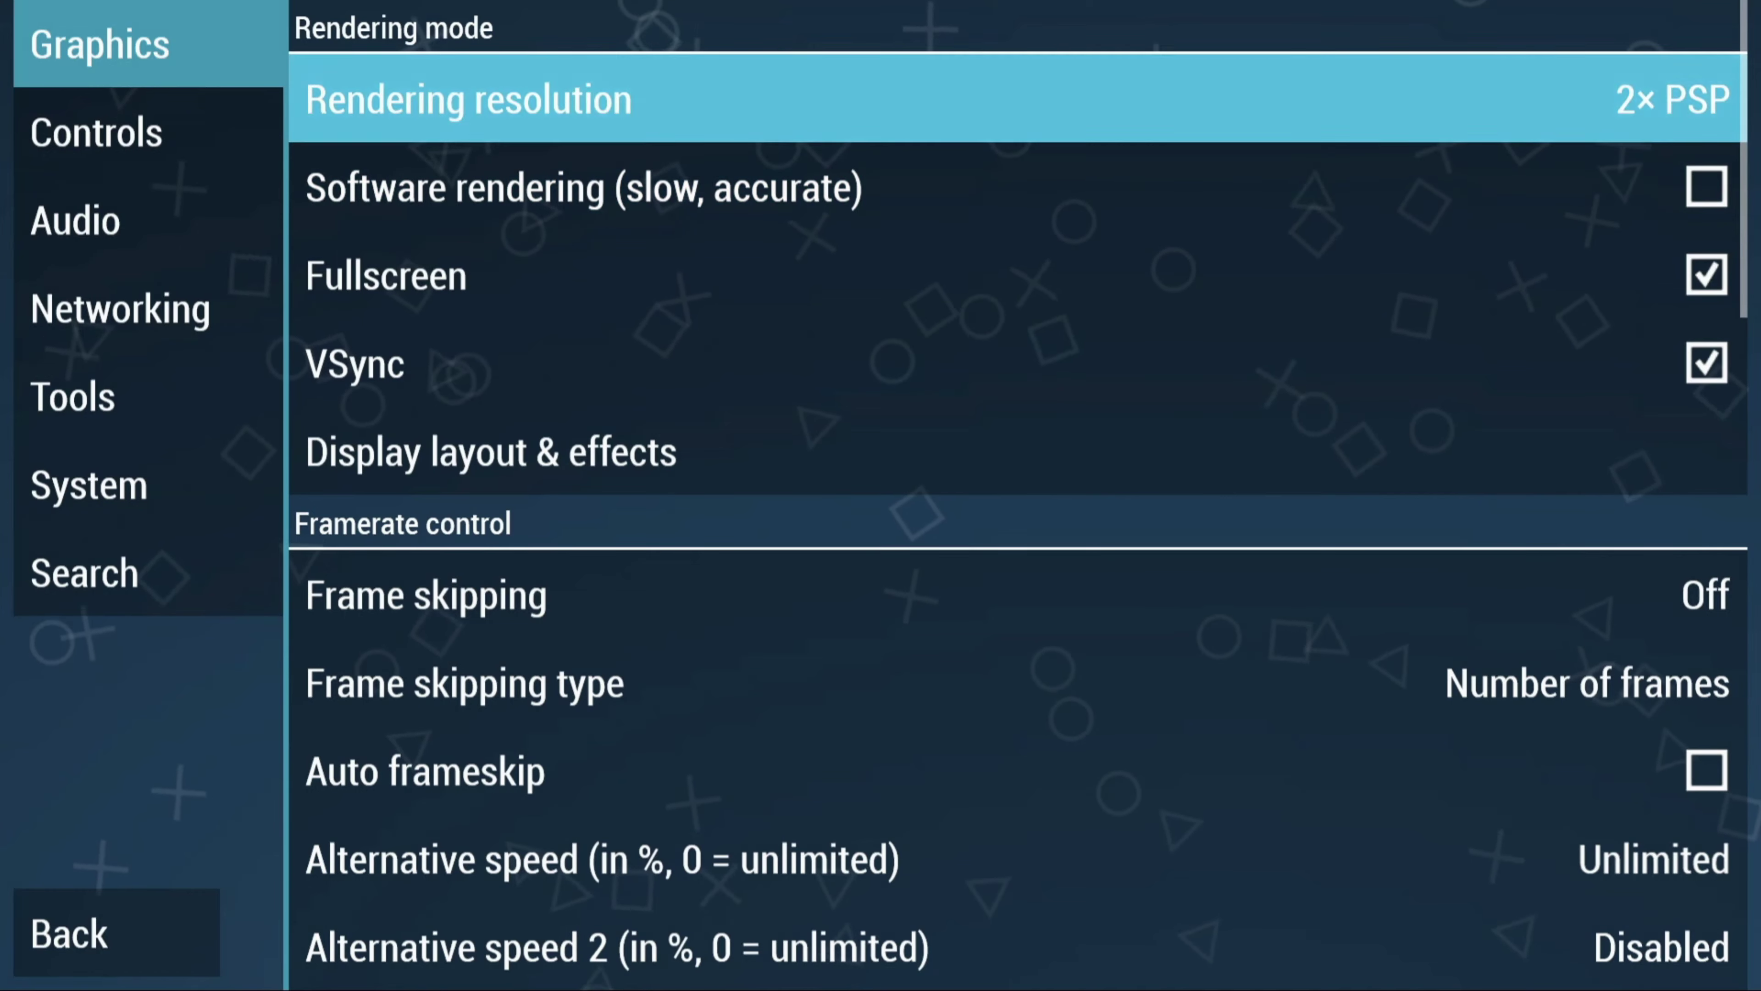
pyautogui.press('Return')
pyautogui.press('Down')
pyautogui.press('Down')
pyautogui.press('Down')
pyautogui.press('Down')
pyautogui.press('Down')
pyautogui.press('Down')
pyautogui.press('Down')
pyautogui.press('Down')
pyautogui.press('Down')
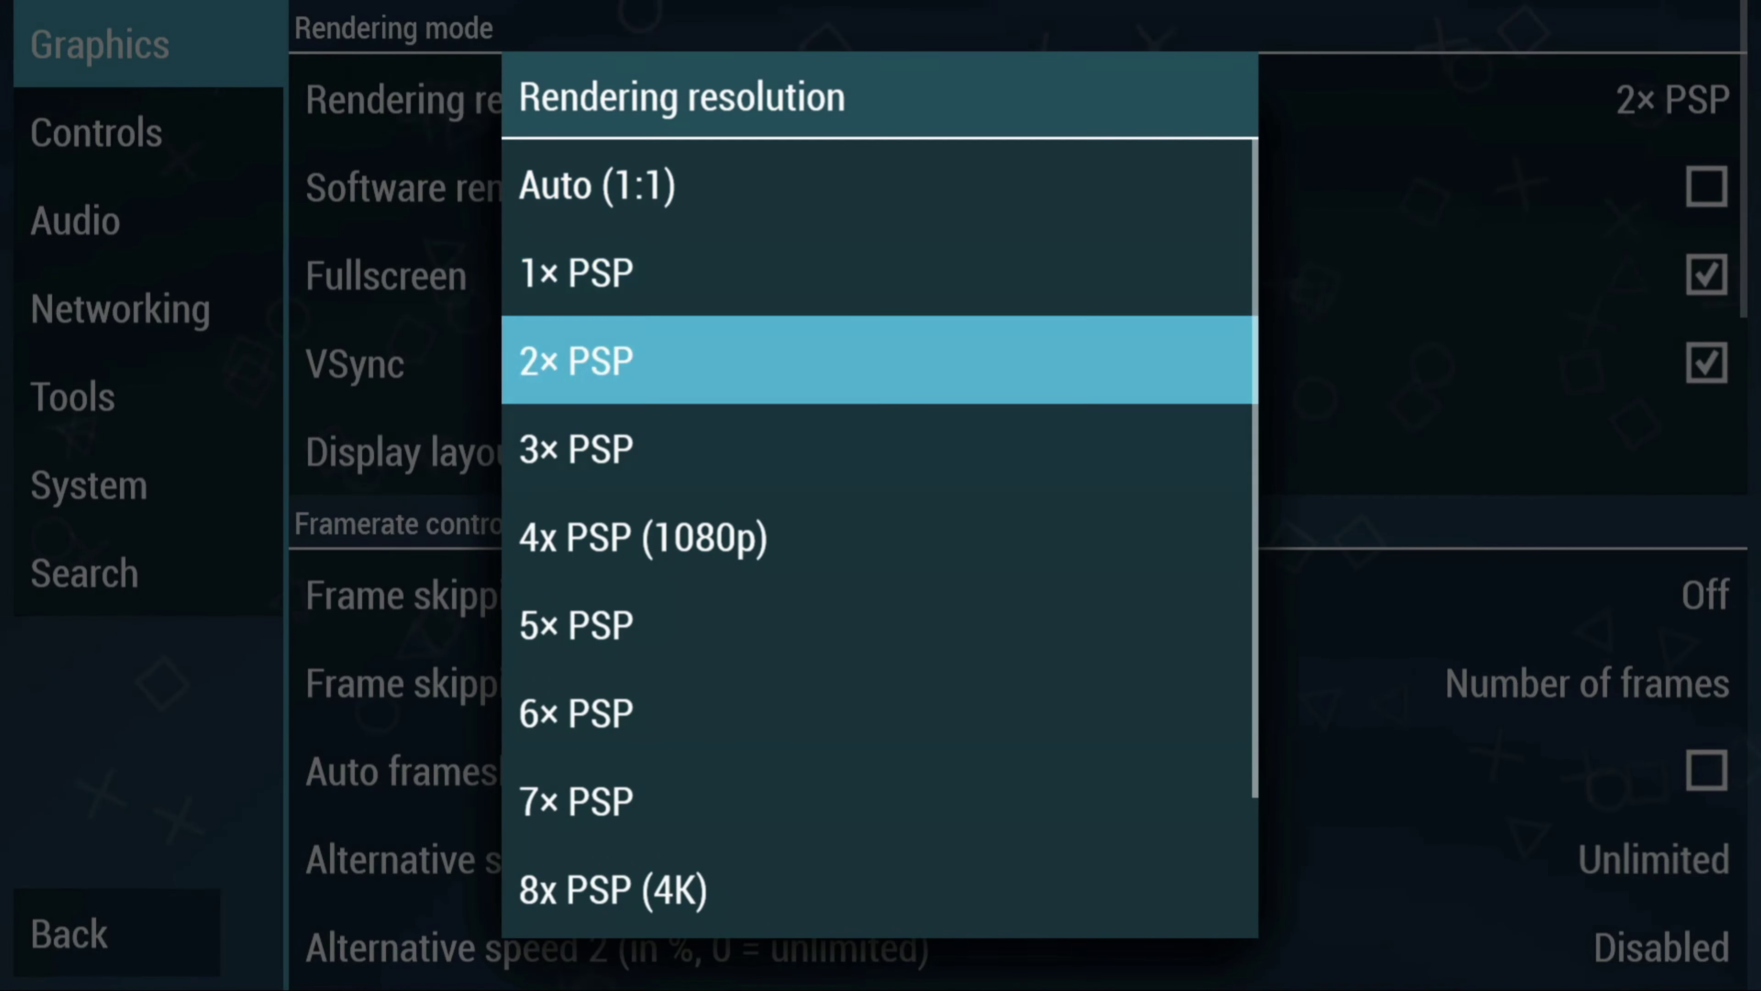
pyautogui.press('Up')
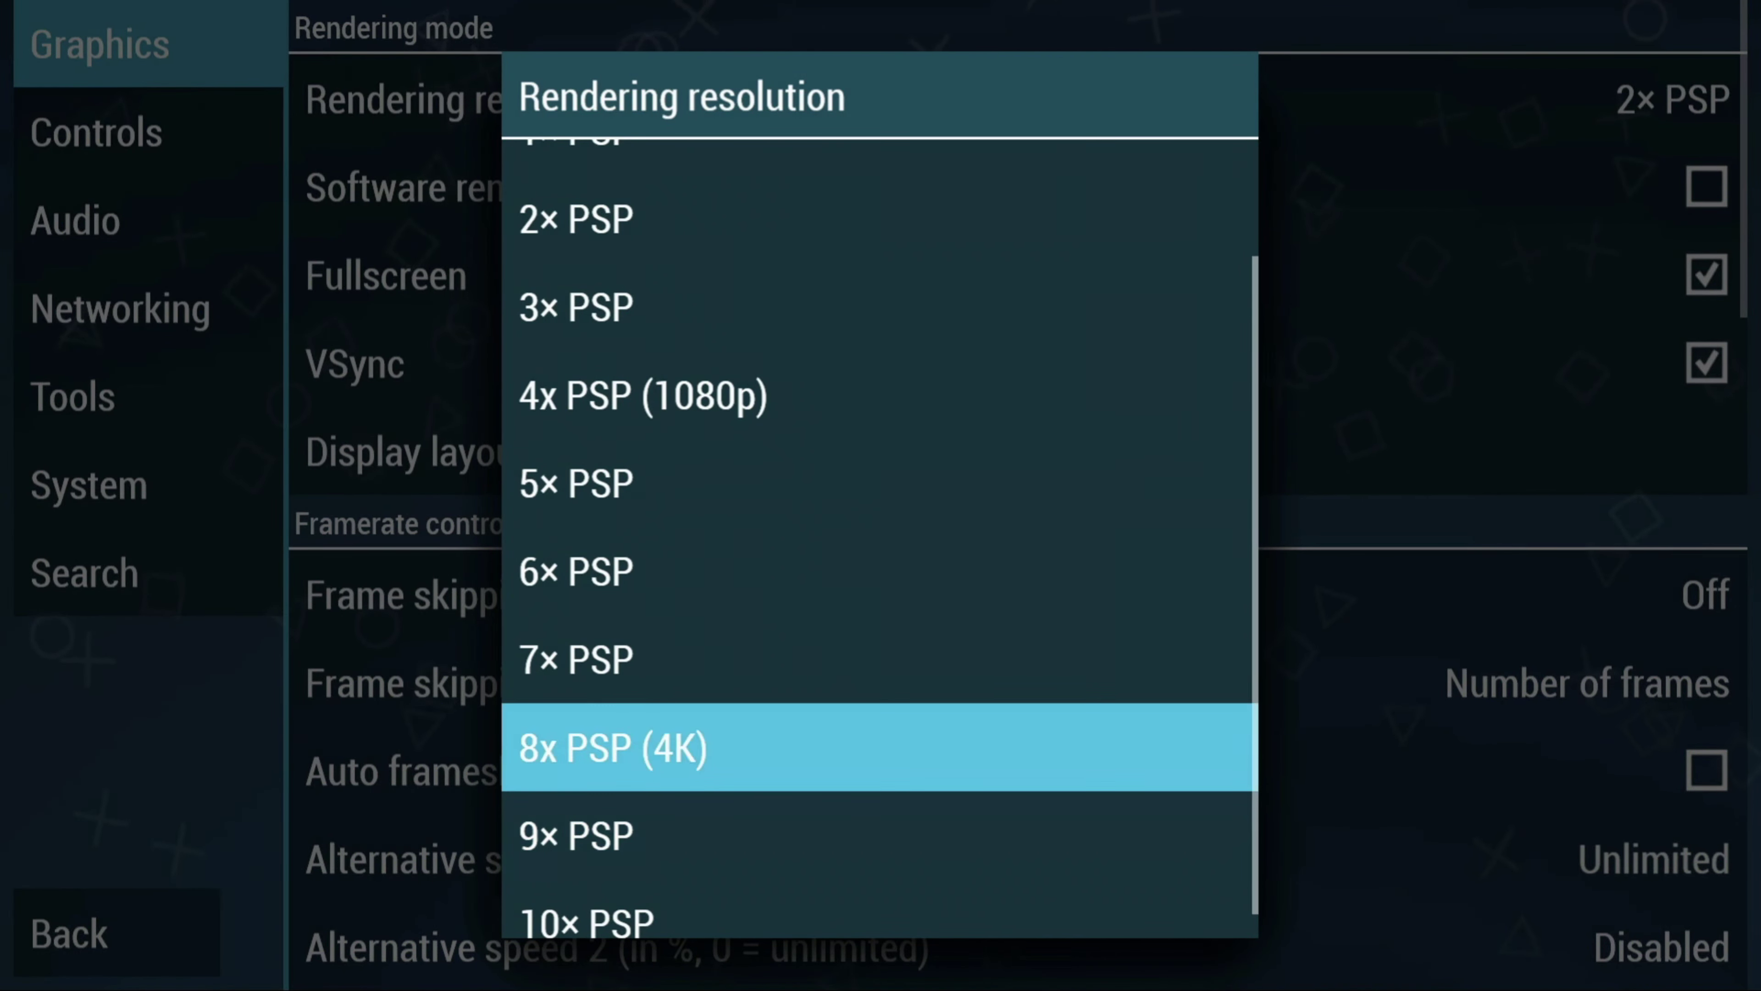
pyautogui.press('Return')
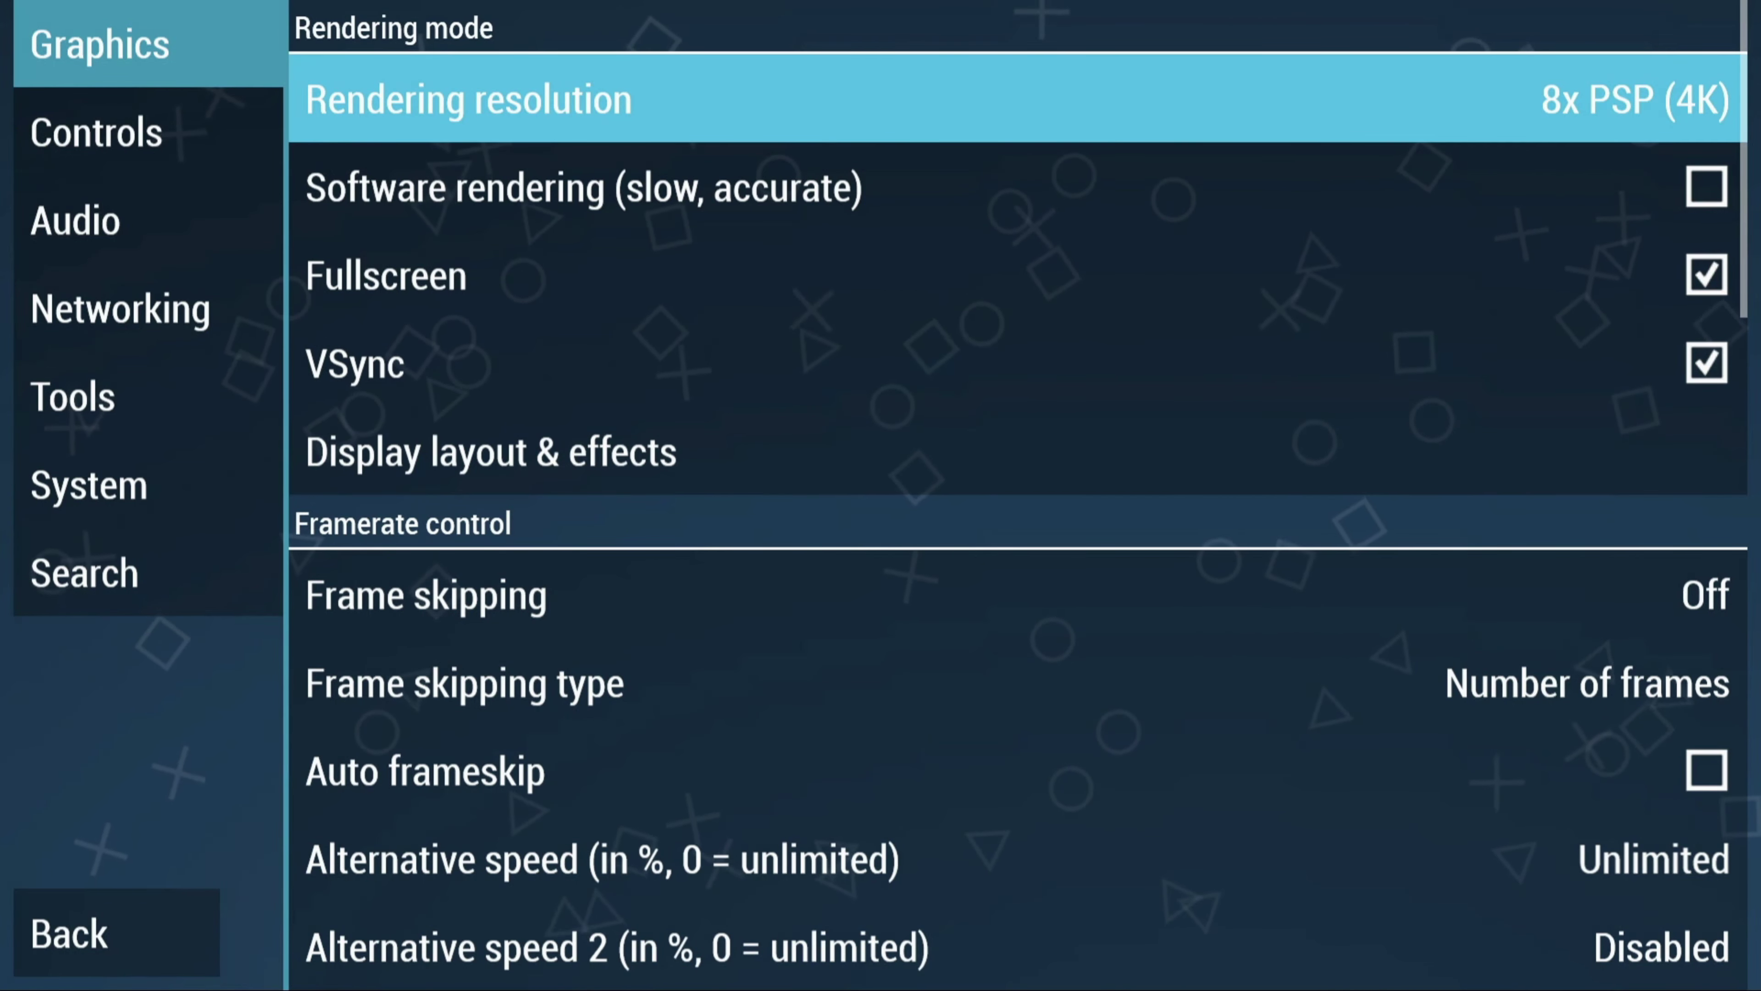
# Step: Review the fullscreen and VSync options and view the frame skipping choices without changing them
pyautogui.press('Down')
pyautogui.press('Down')
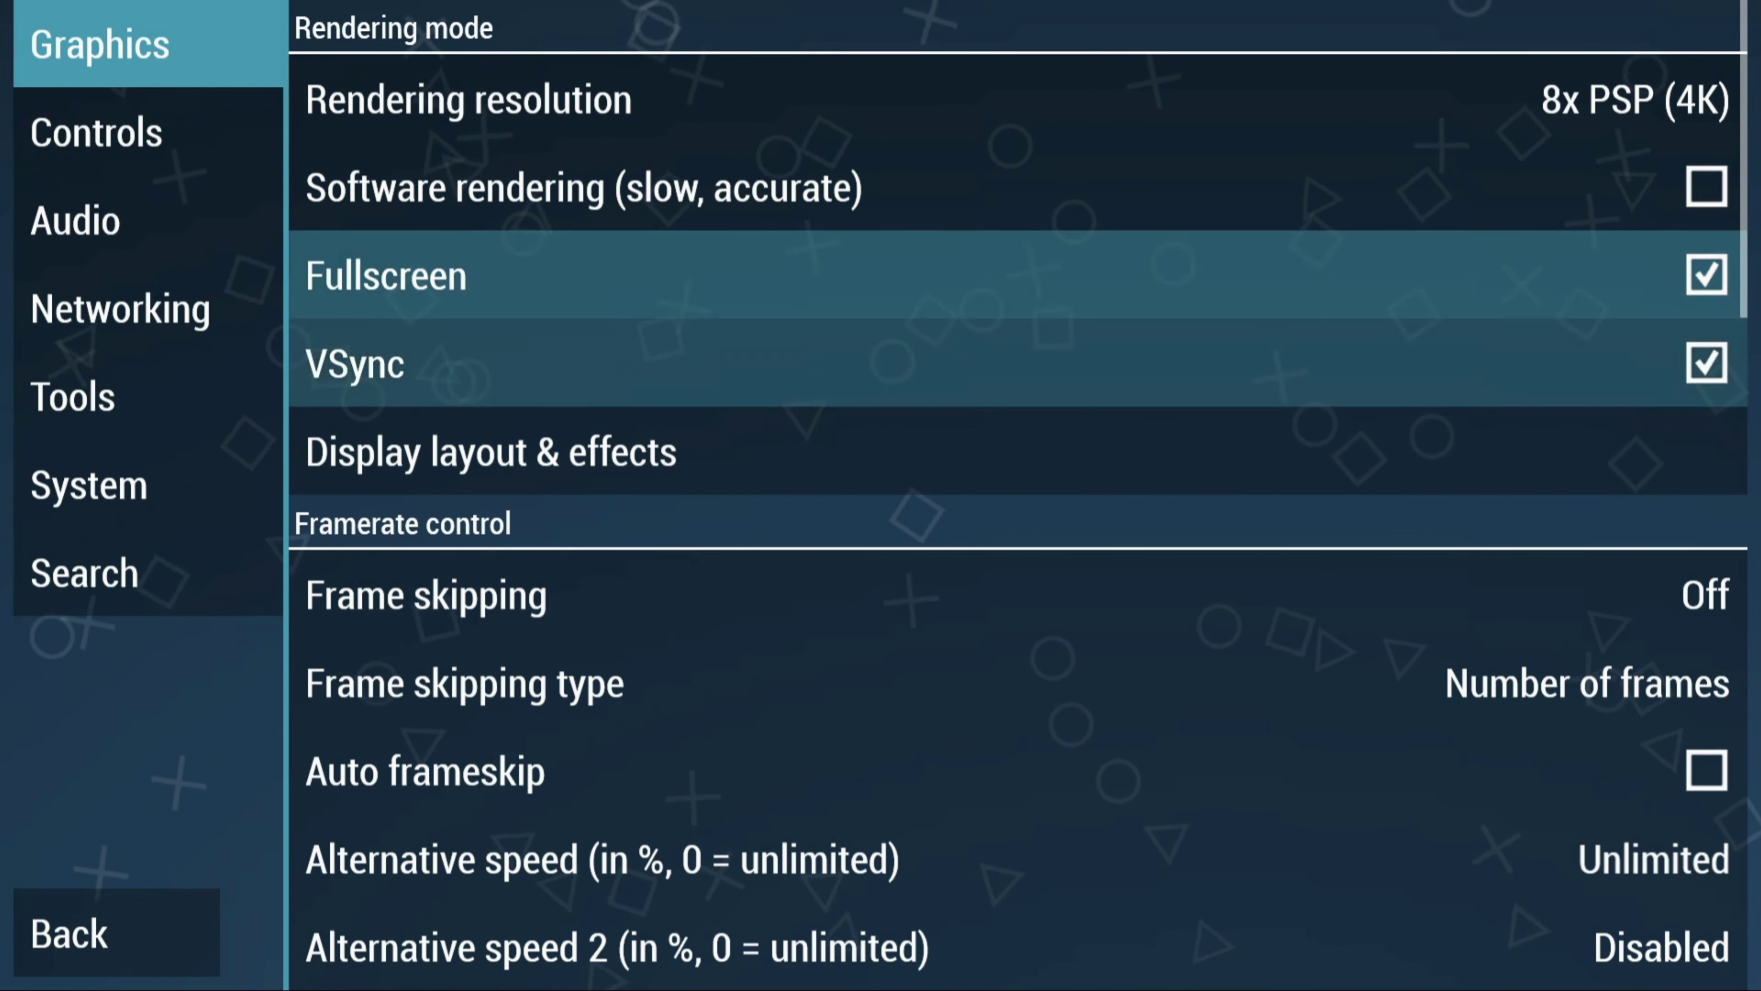
pyautogui.press('Down')
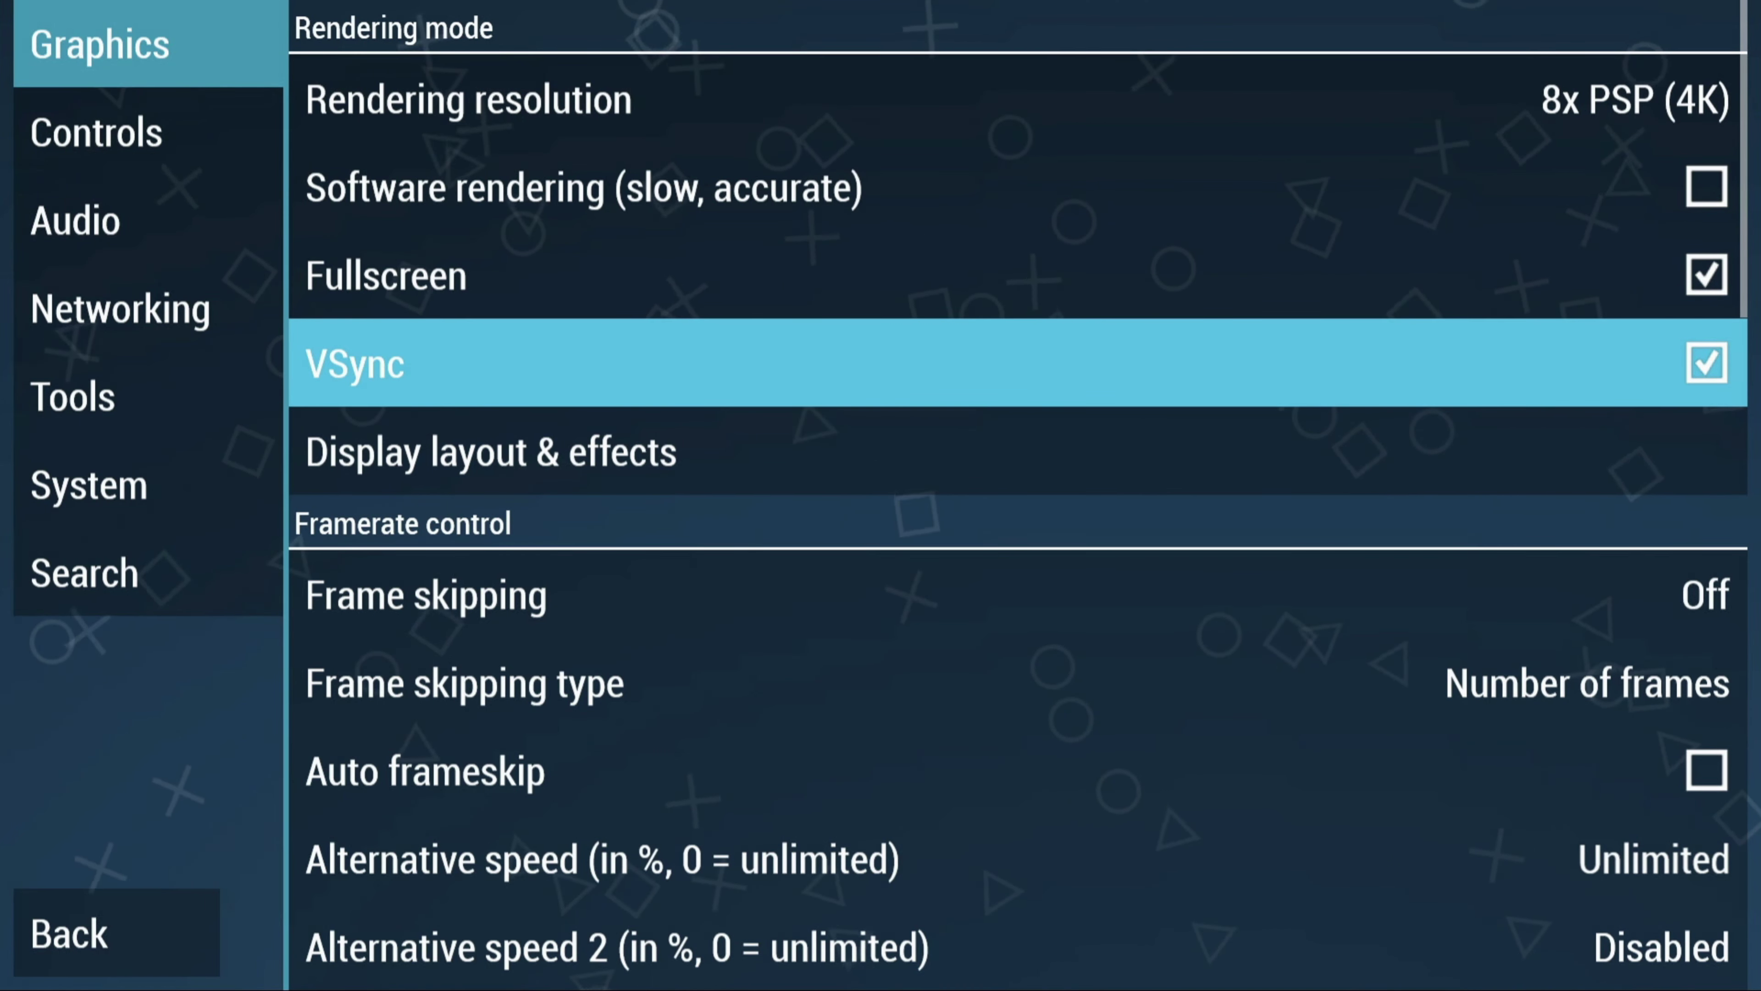
pyautogui.click(1017, 594)
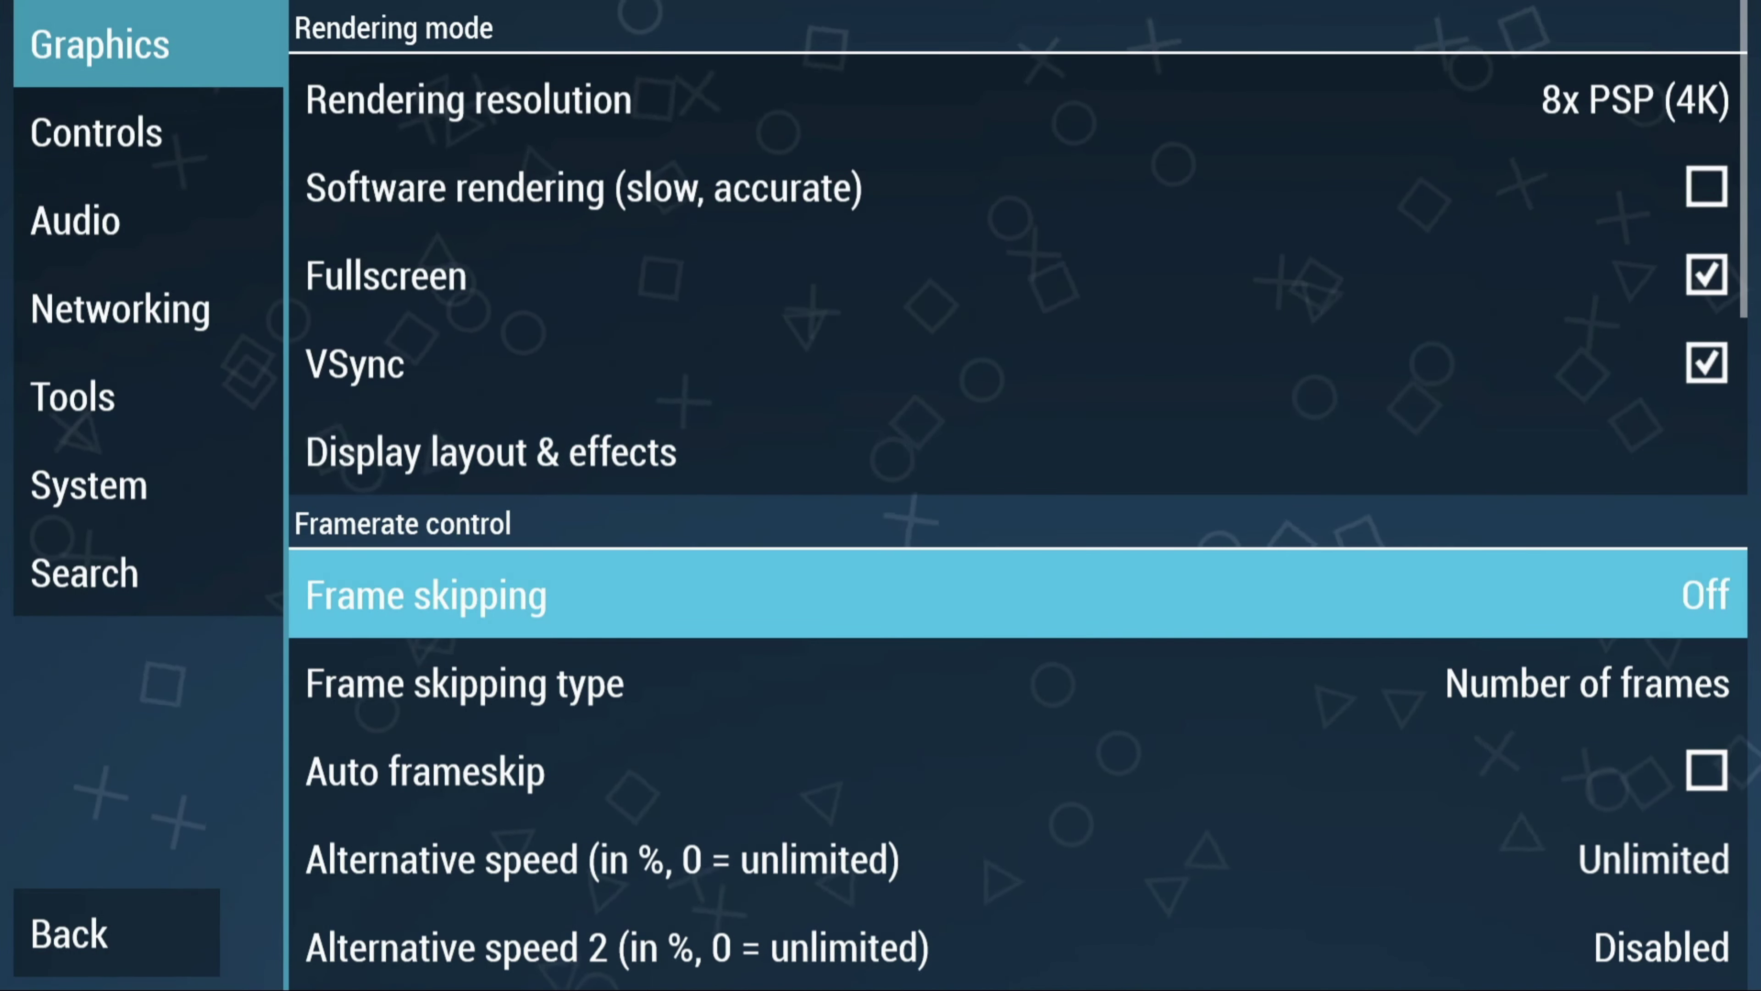
pyautogui.press('Return')
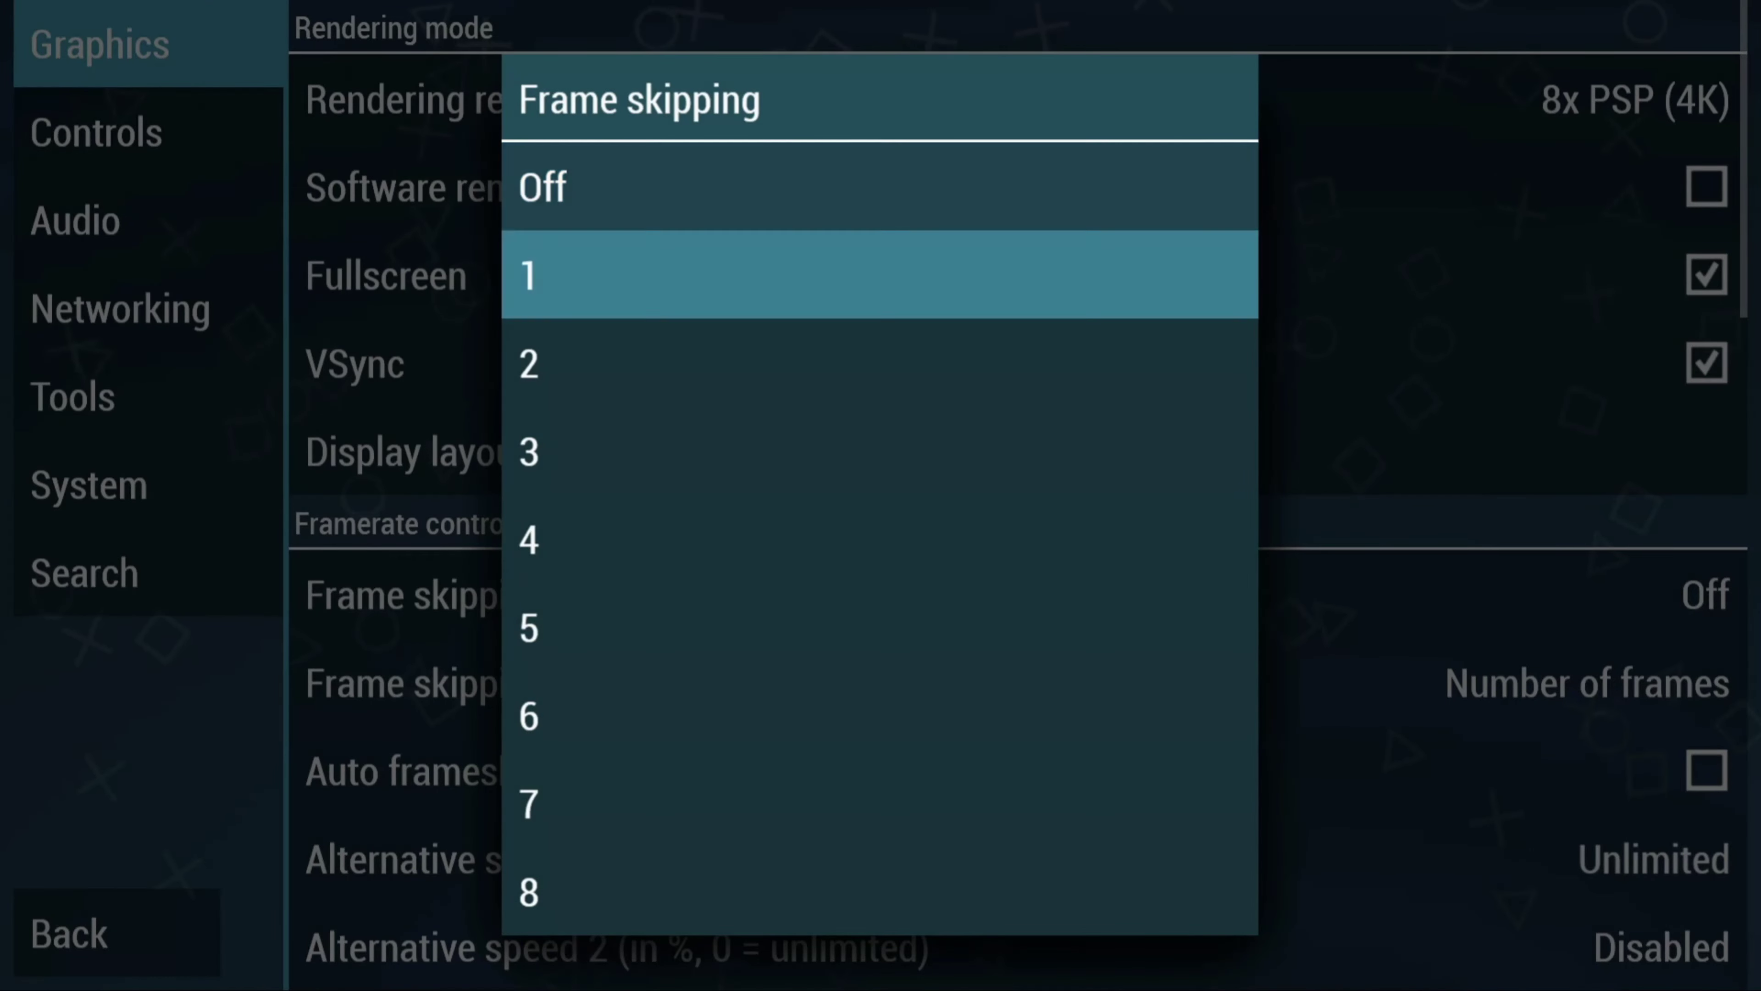
pyautogui.press('Down')
pyautogui.press('Escape')
# Step: Examine the remaining framerate control options and the speed hacks through spline/Bezier curves quality
pyautogui.press('Down')
pyautogui.press('Down')
pyautogui.press('Down')
pyautogui.press('Down')
pyautogui.press('Down')
pyautogui.press('Down')
pyautogui.press('Down')
pyautogui.press('Down')
pyautogui.press('Down')
pyautogui.press('Down')
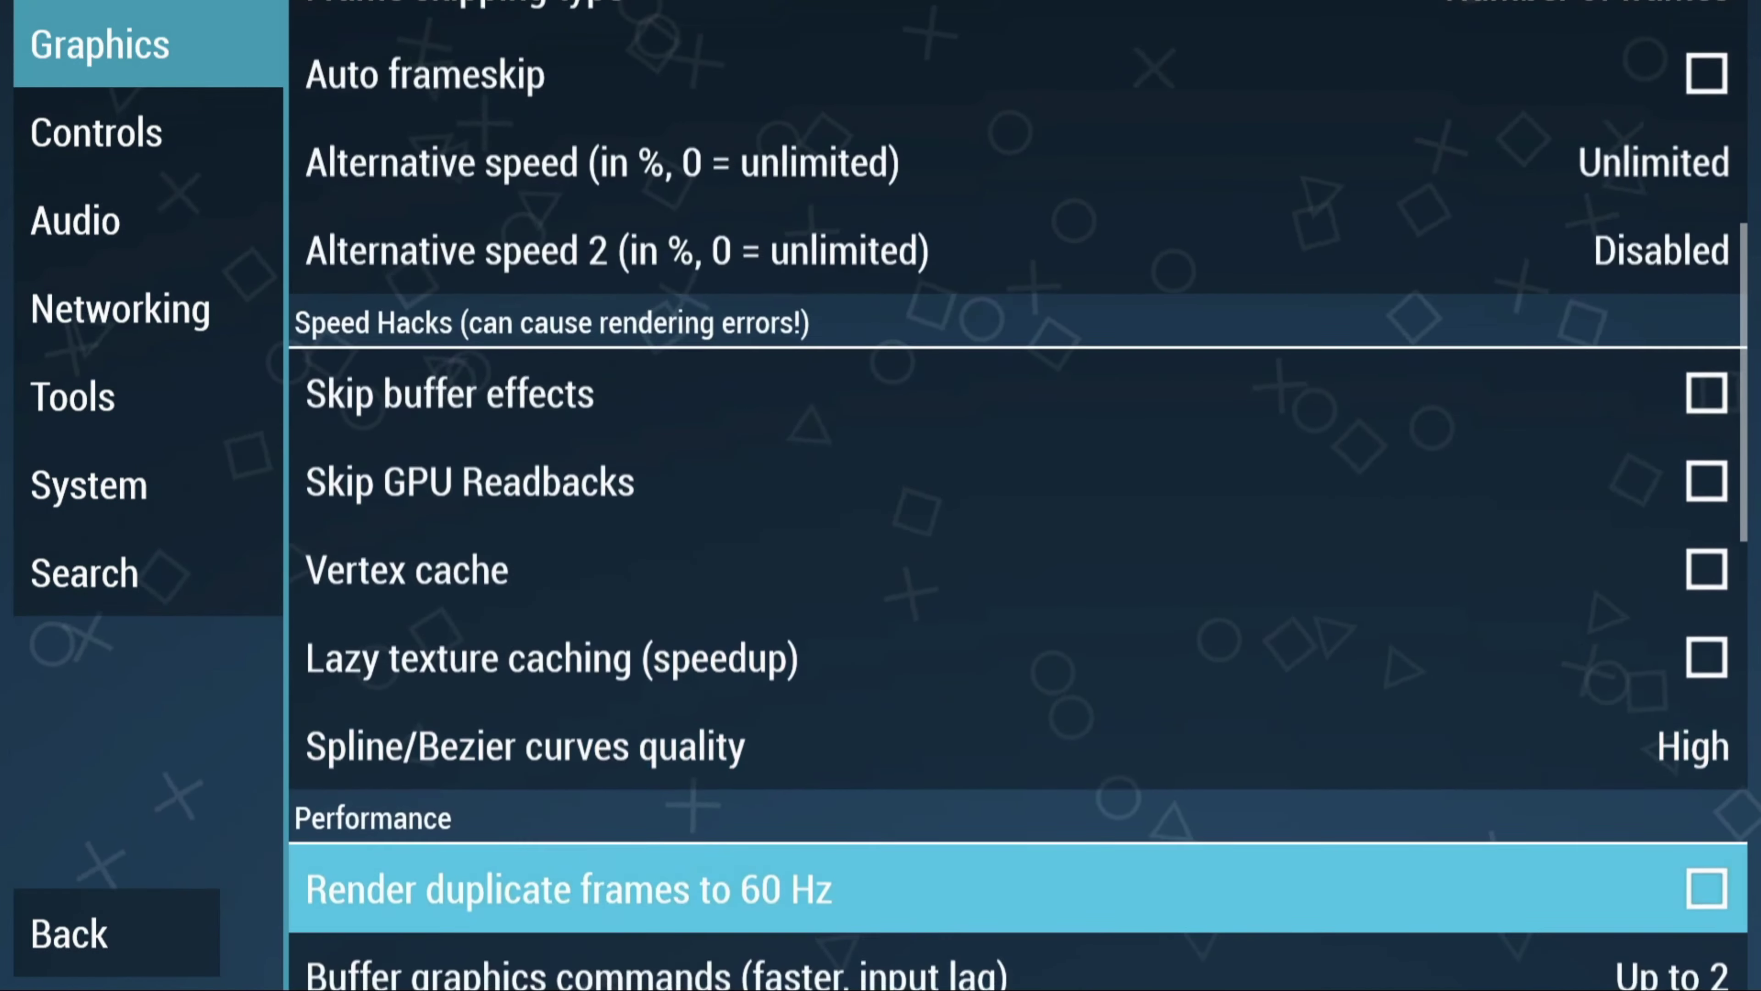
pyautogui.press('Up')
pyautogui.press('Up')
pyautogui.press('Up')
pyautogui.press('Down')
pyautogui.press('Down')
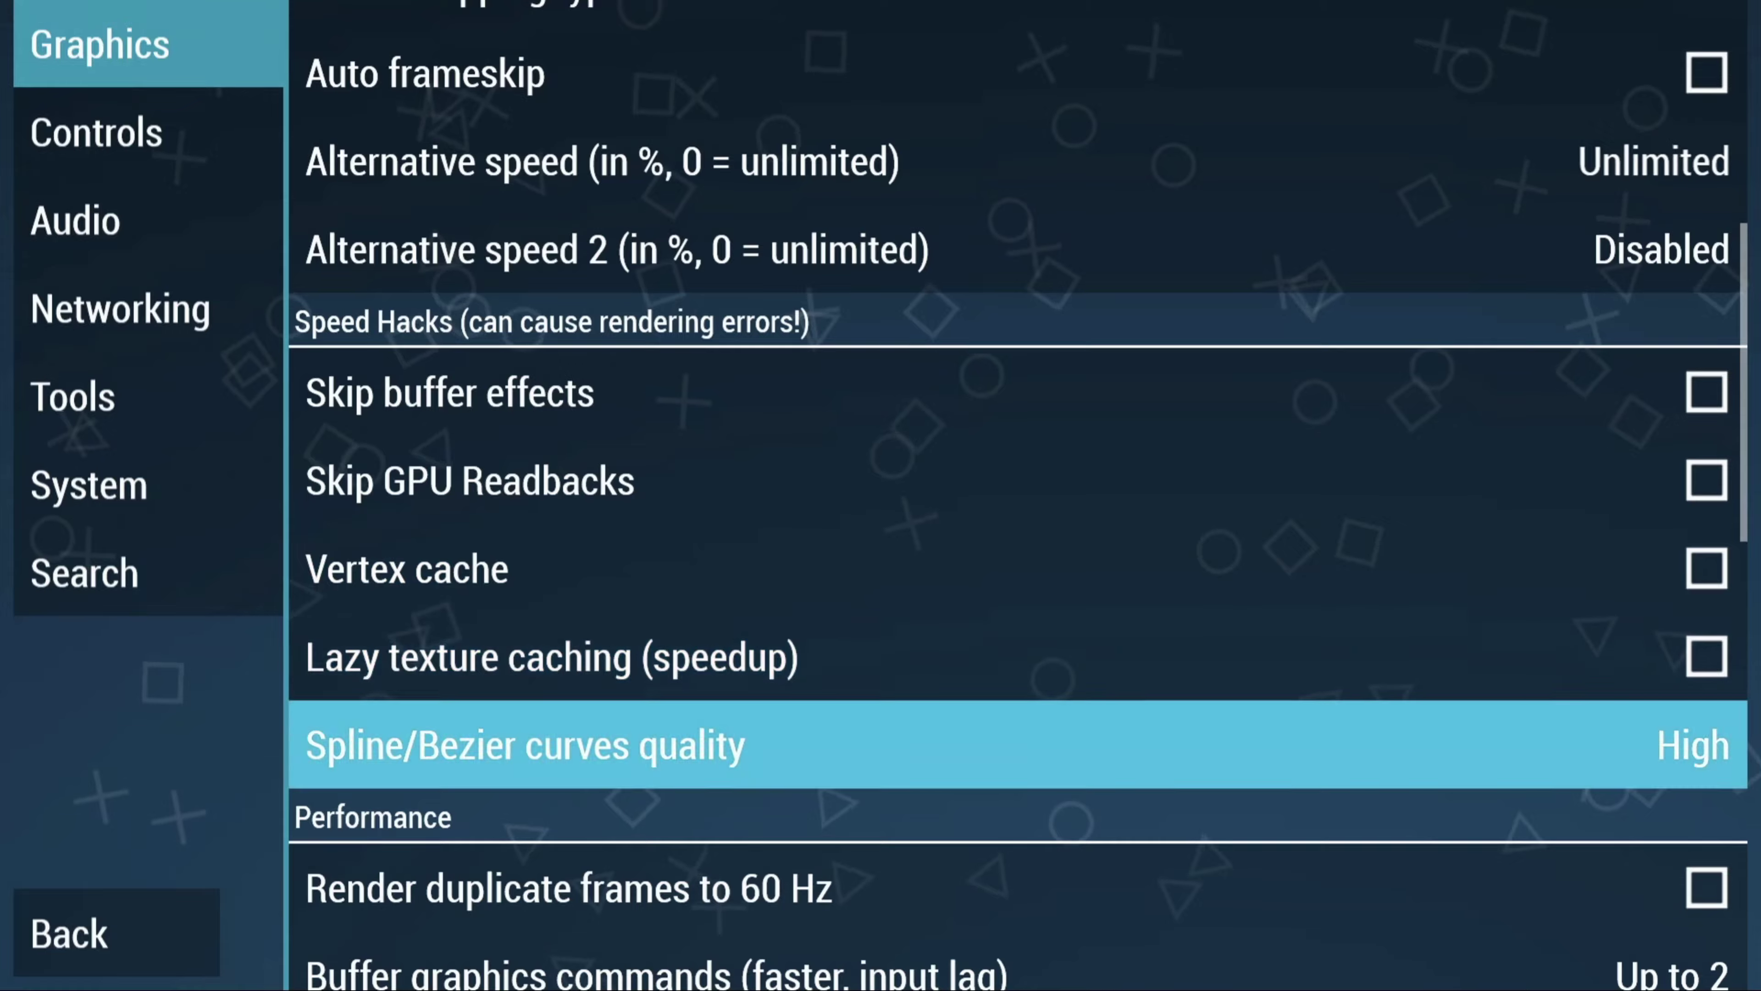
# Step: Examine the performance and texture scaling options in the graphics settings
pyautogui.press('Down')
pyautogui.press('Down')
pyautogui.press('Down')
pyautogui.press('Down')
pyautogui.press('Down')
pyautogui.press('Down')
pyautogui.press('Down')
pyautogui.press('Down')
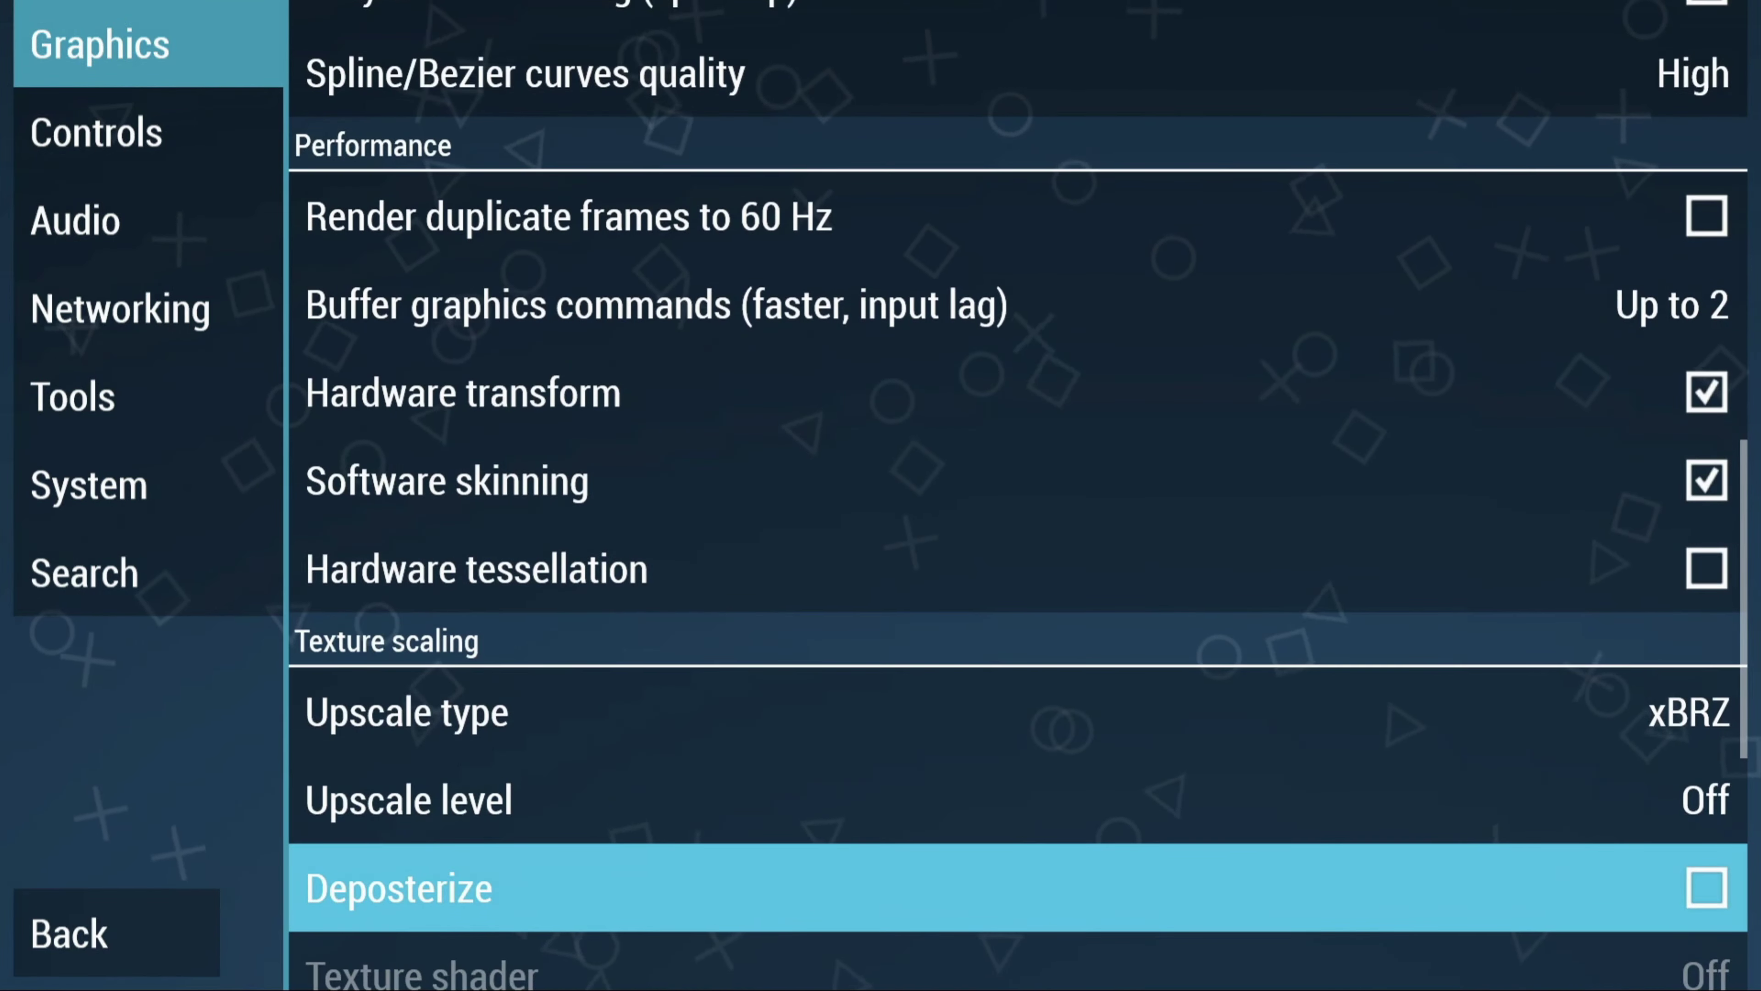
# Step: Check the anisotropic and texture filtering options and the lower resolution for effects setting
pyautogui.press('Down')
pyautogui.press('Down')
pyautogui.press('Down')
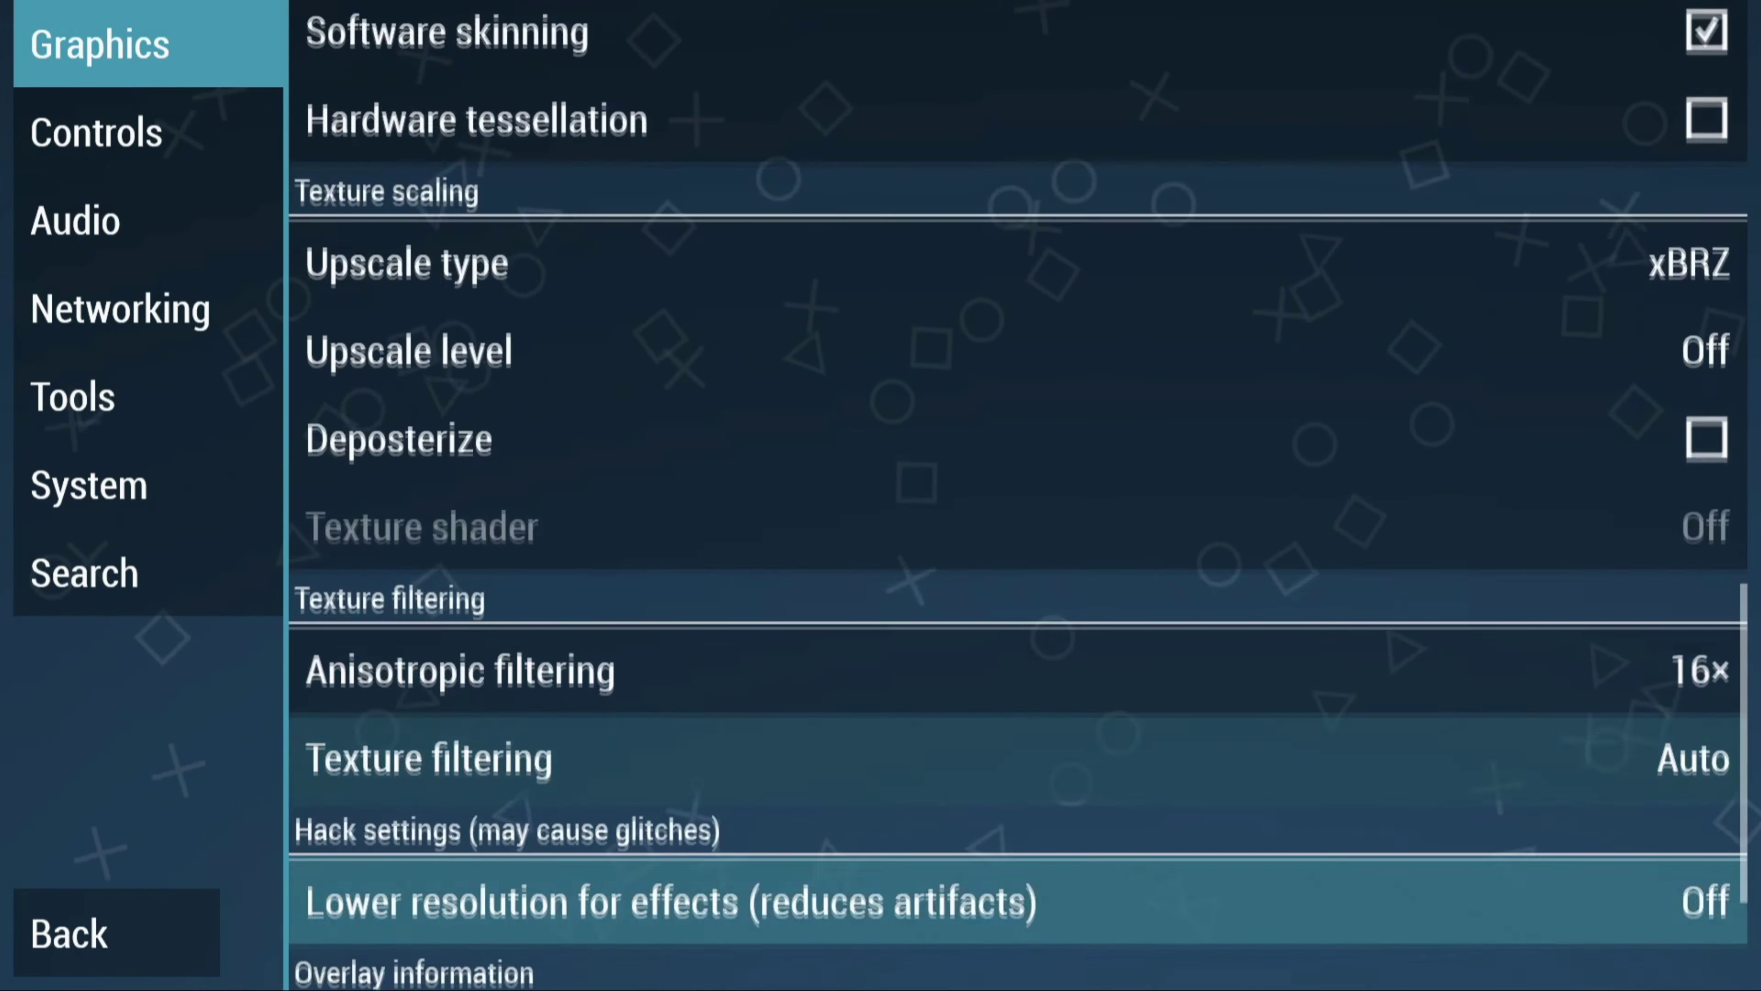
pyautogui.press('Down')
pyautogui.press('Up')
pyautogui.press('Up')
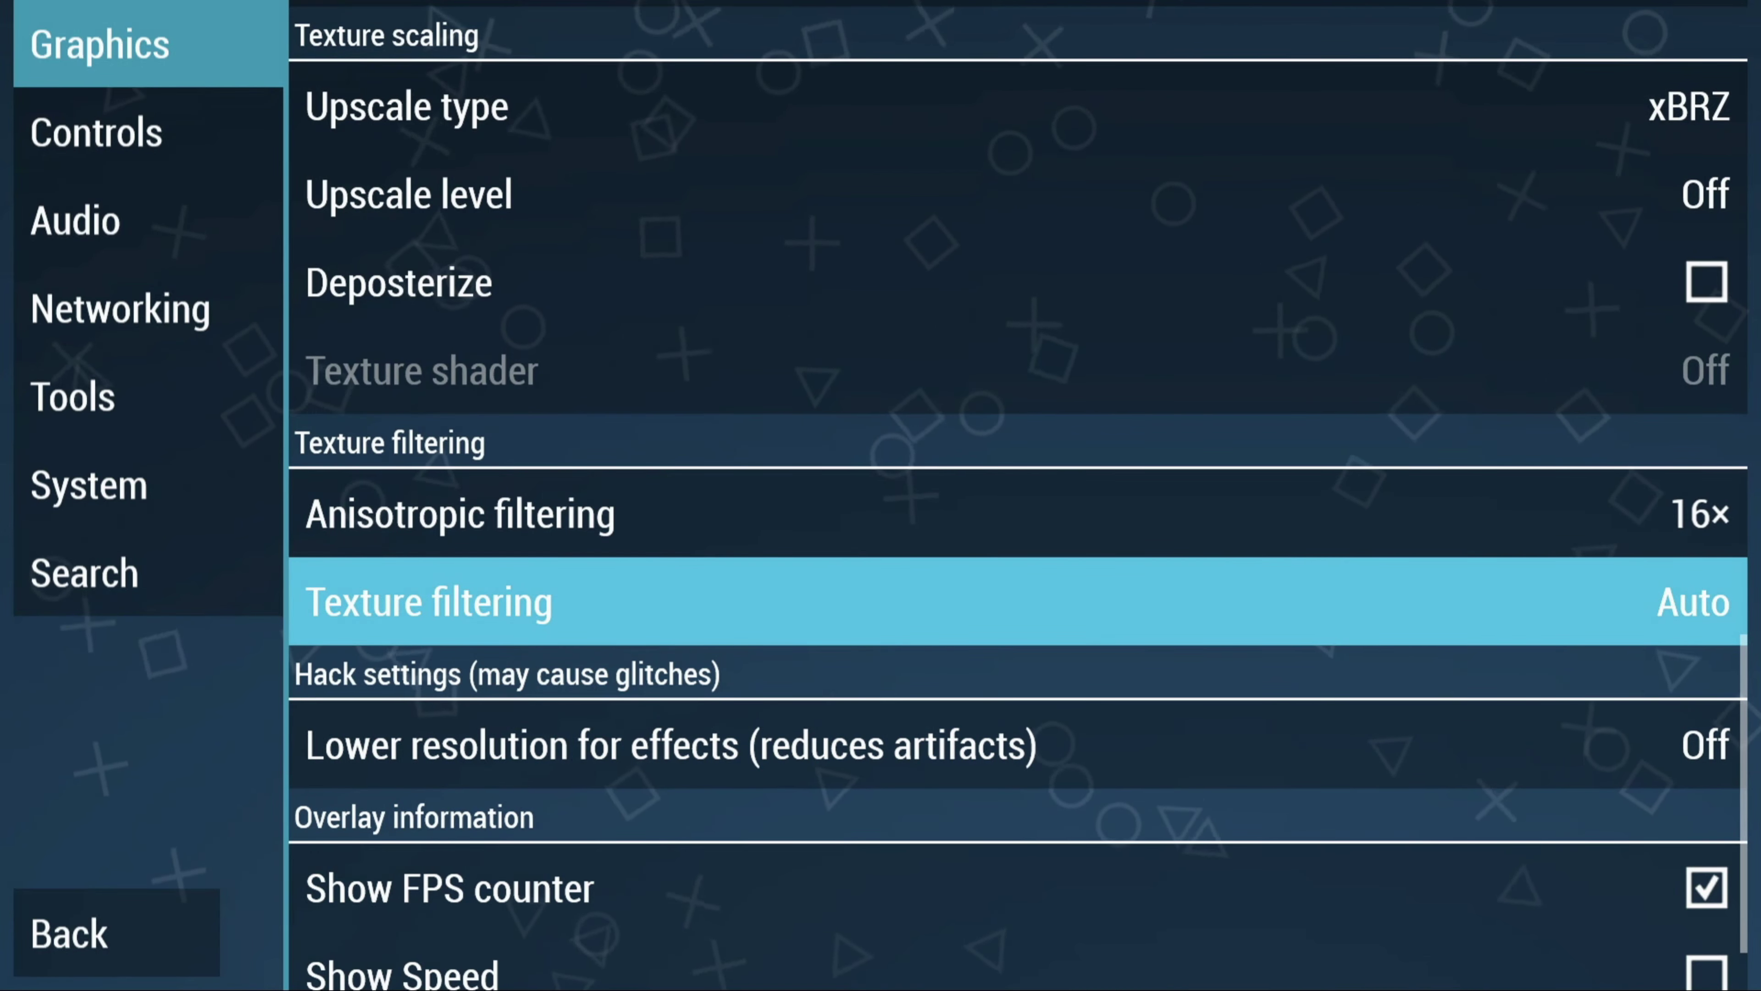
# Step: Review the overlay information options for the FPS counter, speed display and debug overlay
pyautogui.press('Down')
pyautogui.press('Down')
pyautogui.press('Down')
pyautogui.press('Up')
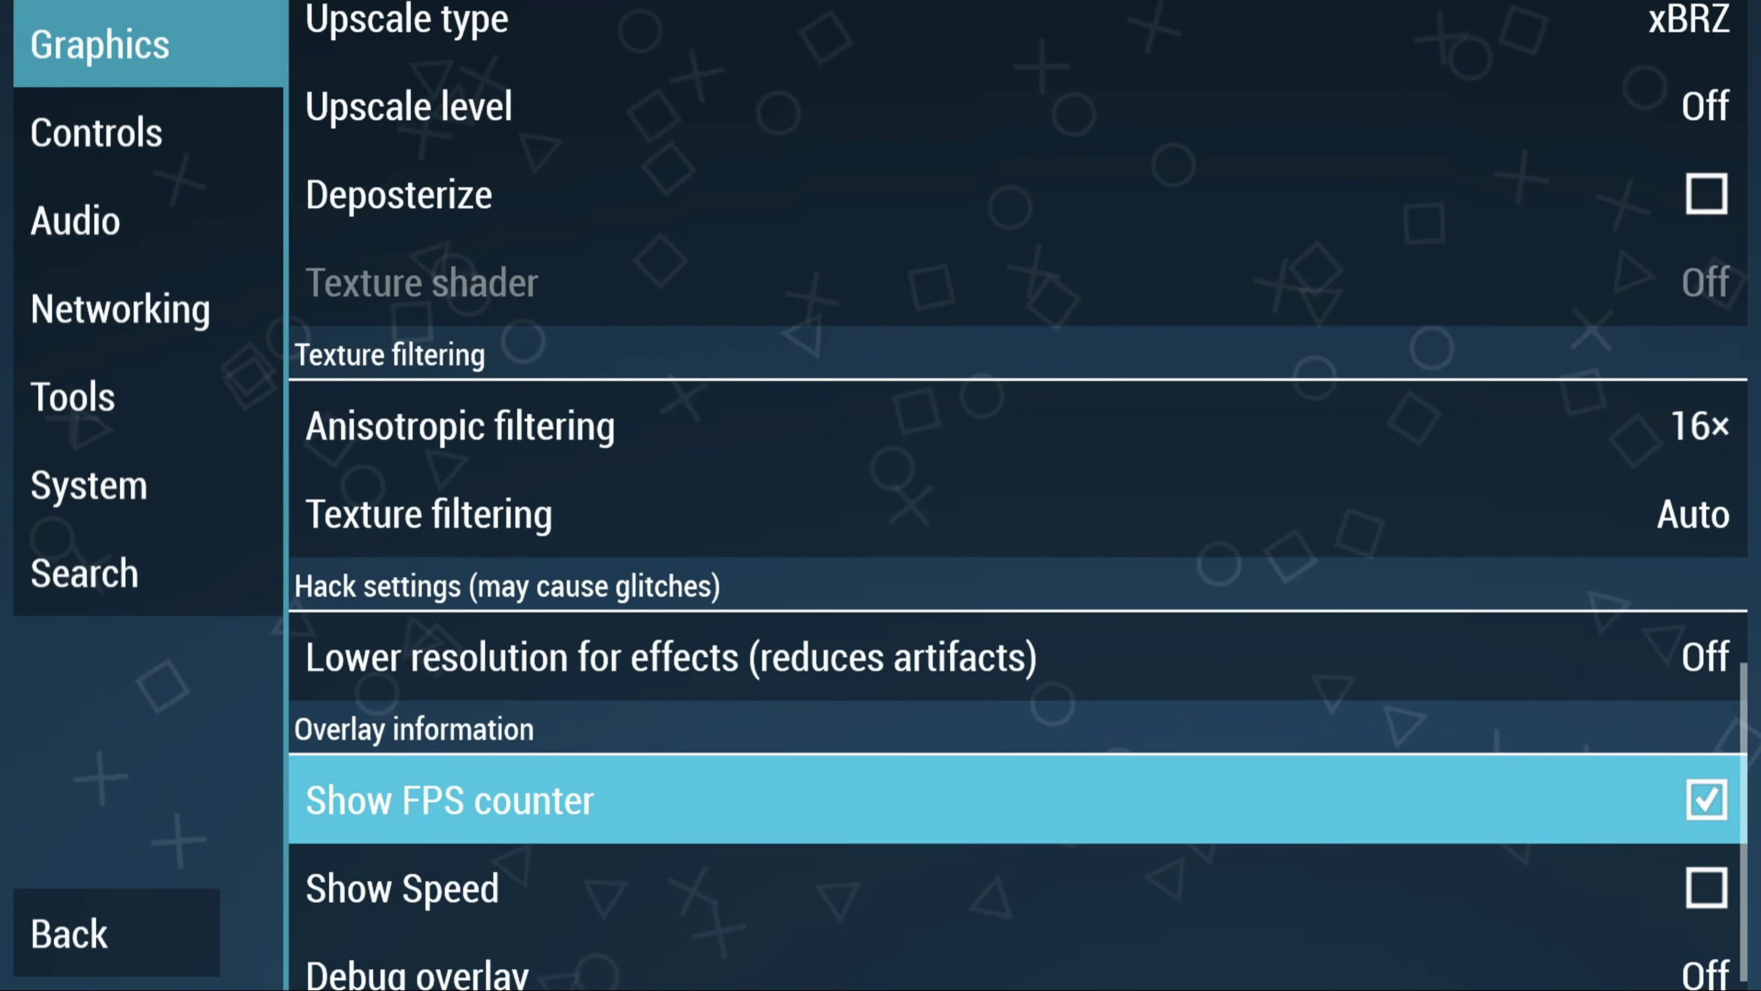
pyautogui.press('Down')
pyautogui.press('Down')
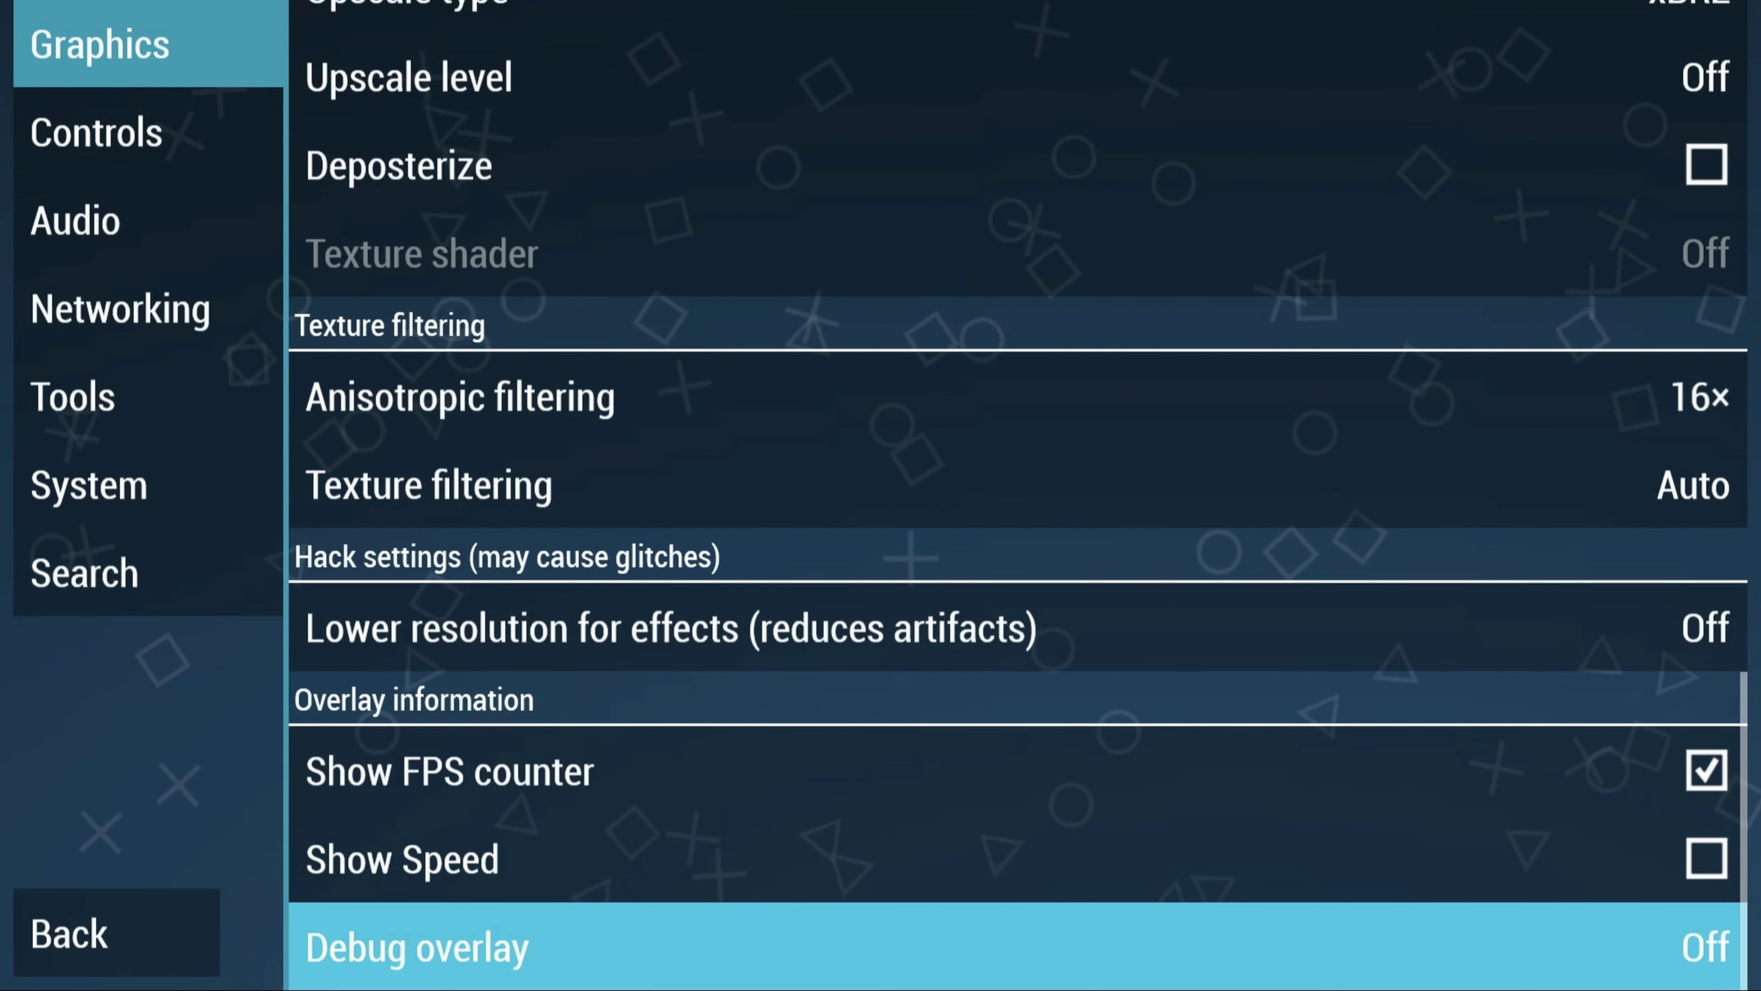
pyautogui.press('Up')
pyautogui.press('Up')
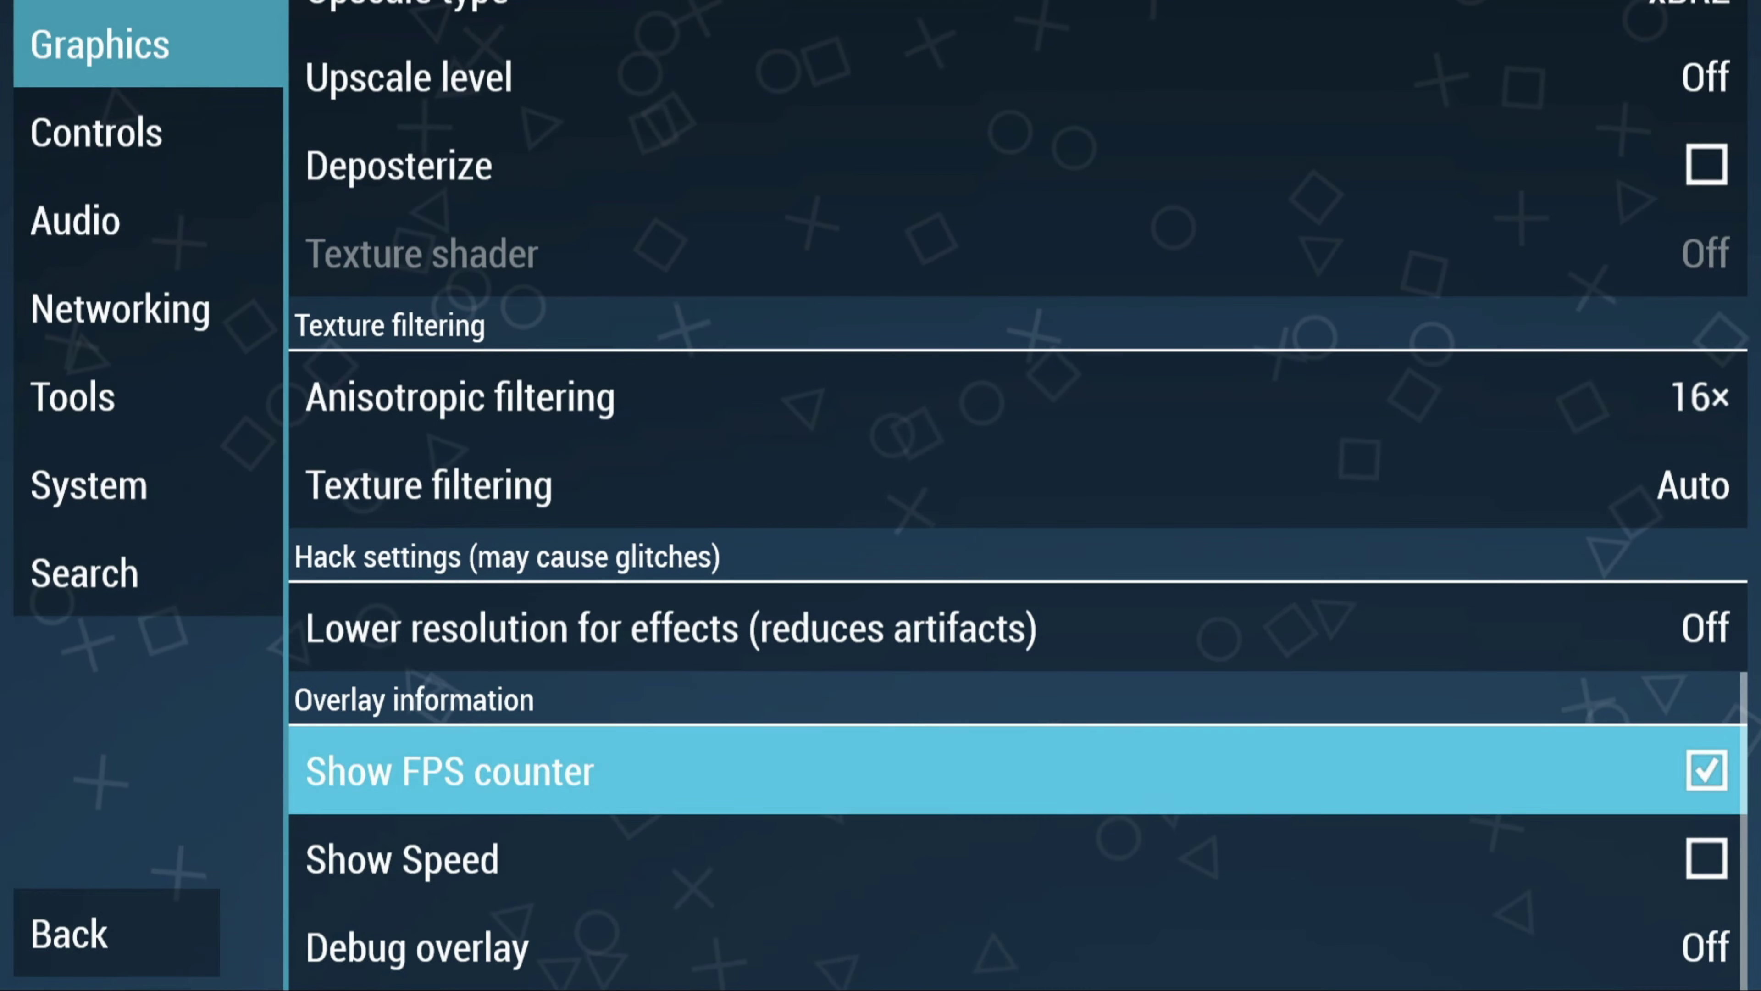
# Step: View the control mapping in the controls settings and return to the controls list
pyautogui.click(98, 132)
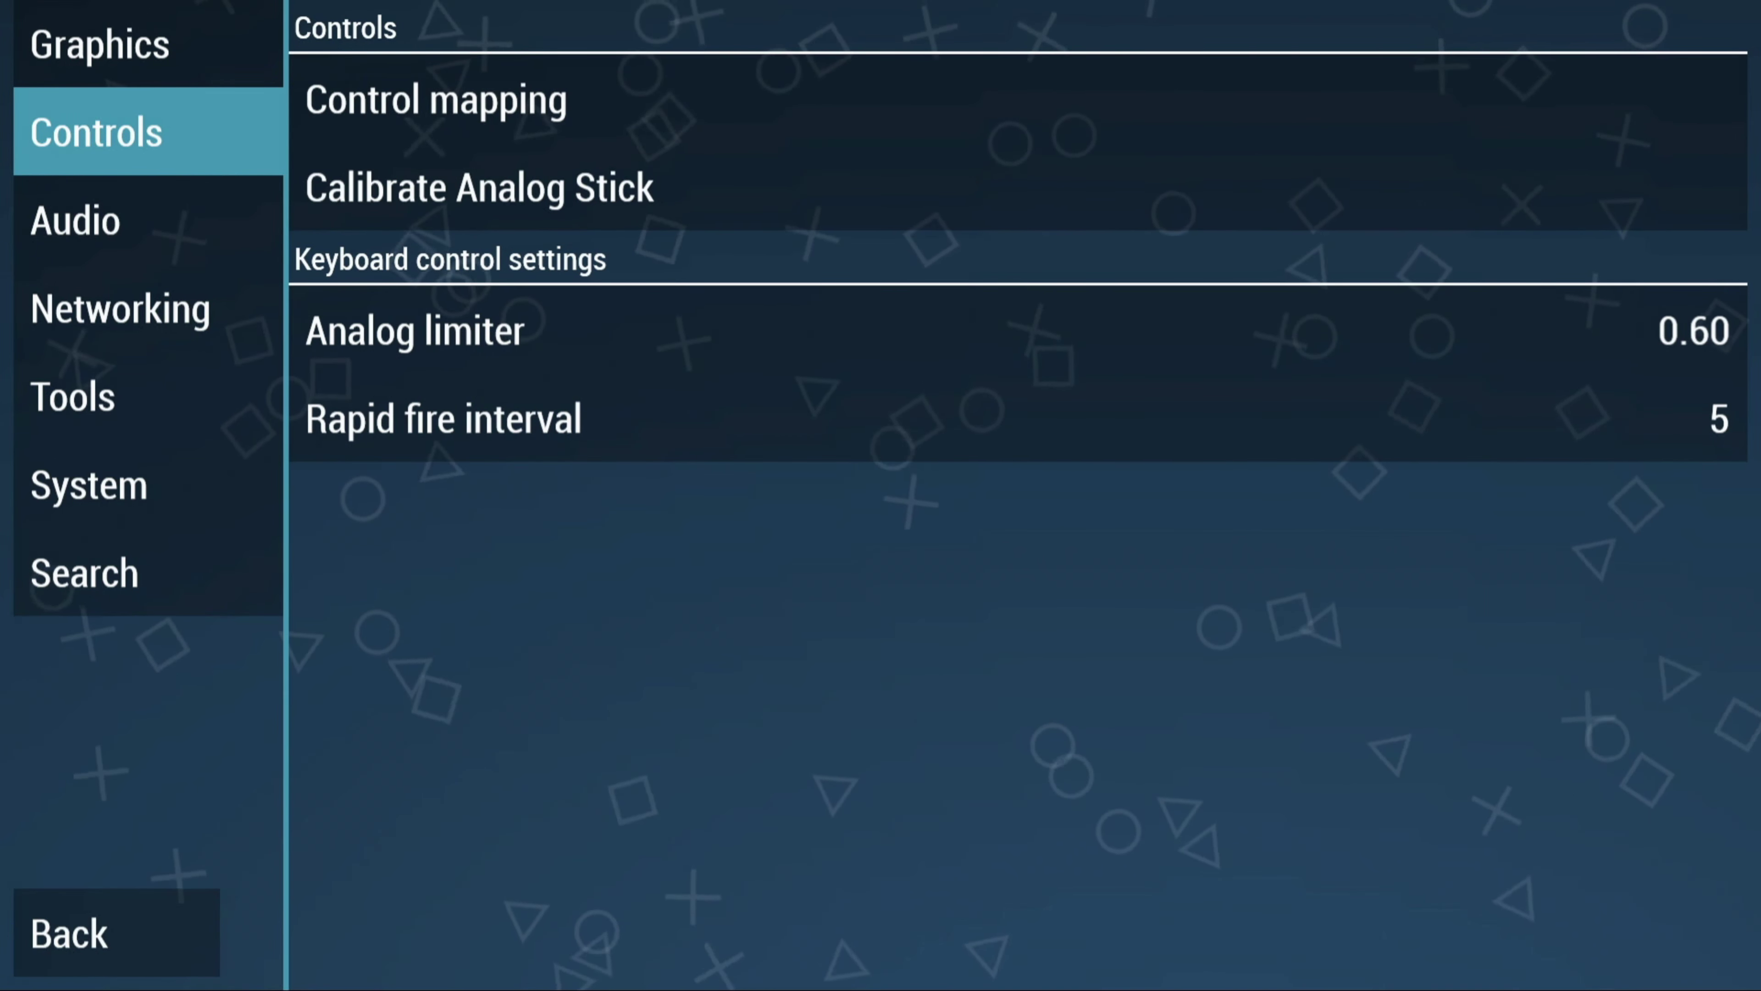
pyautogui.click(435, 100)
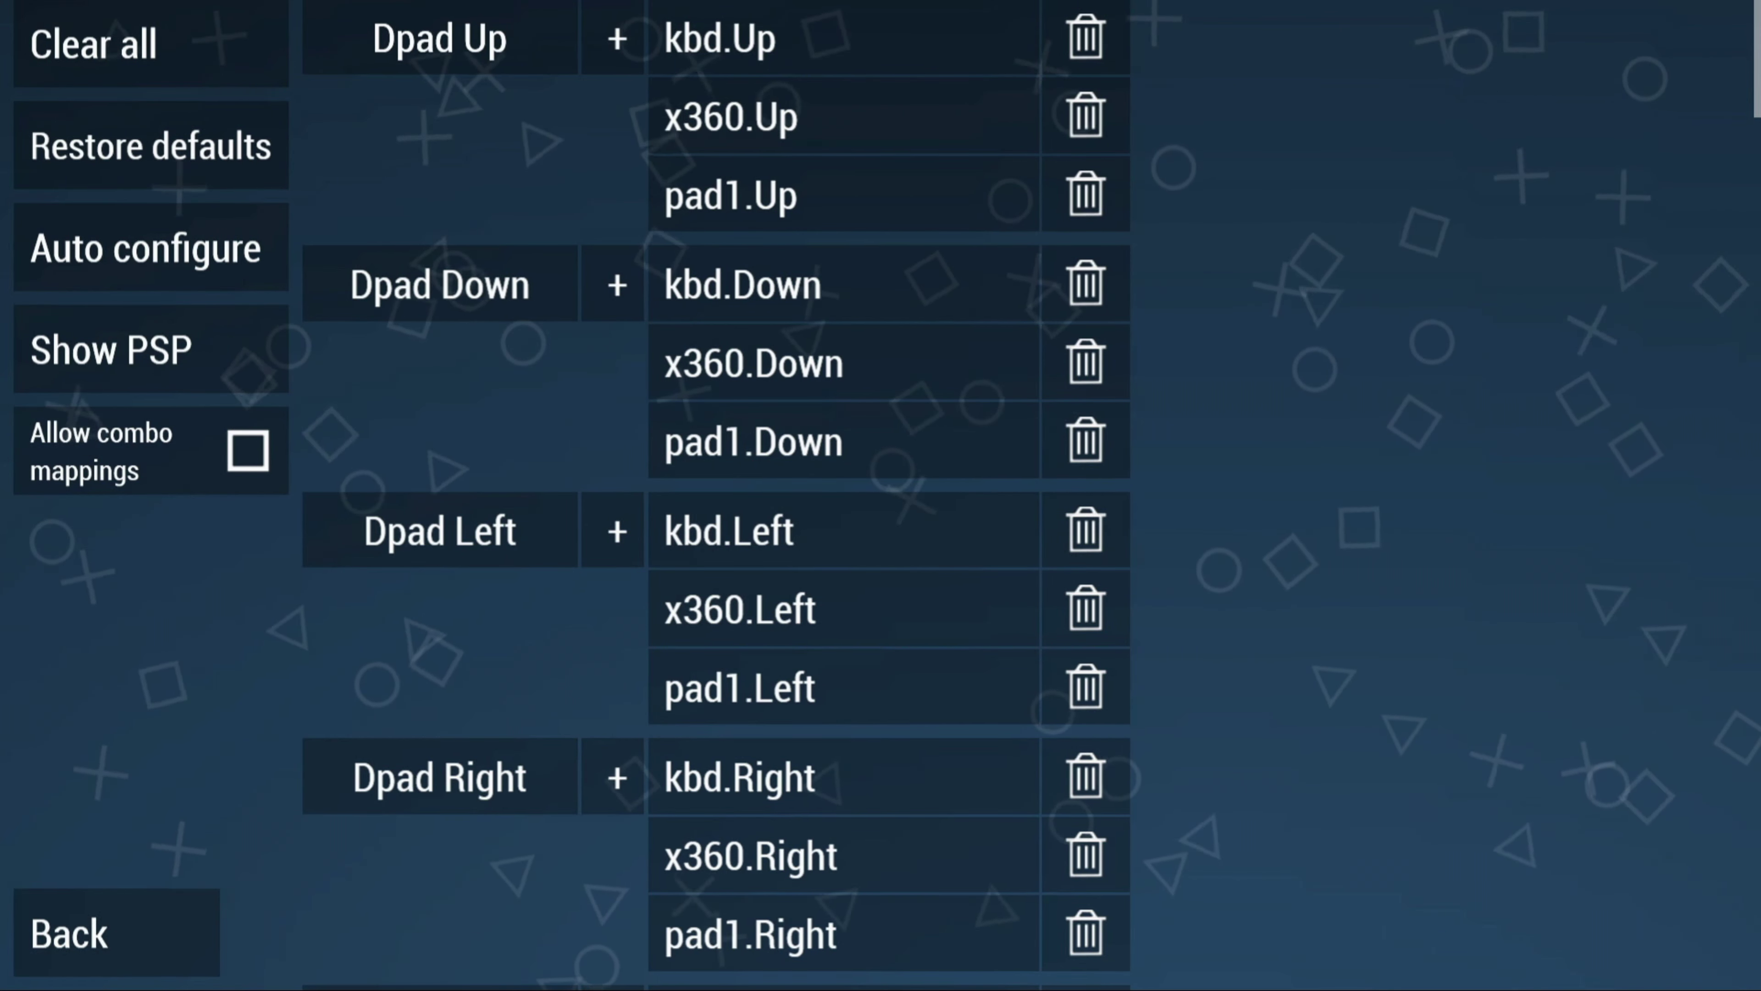
pyautogui.press('Escape')
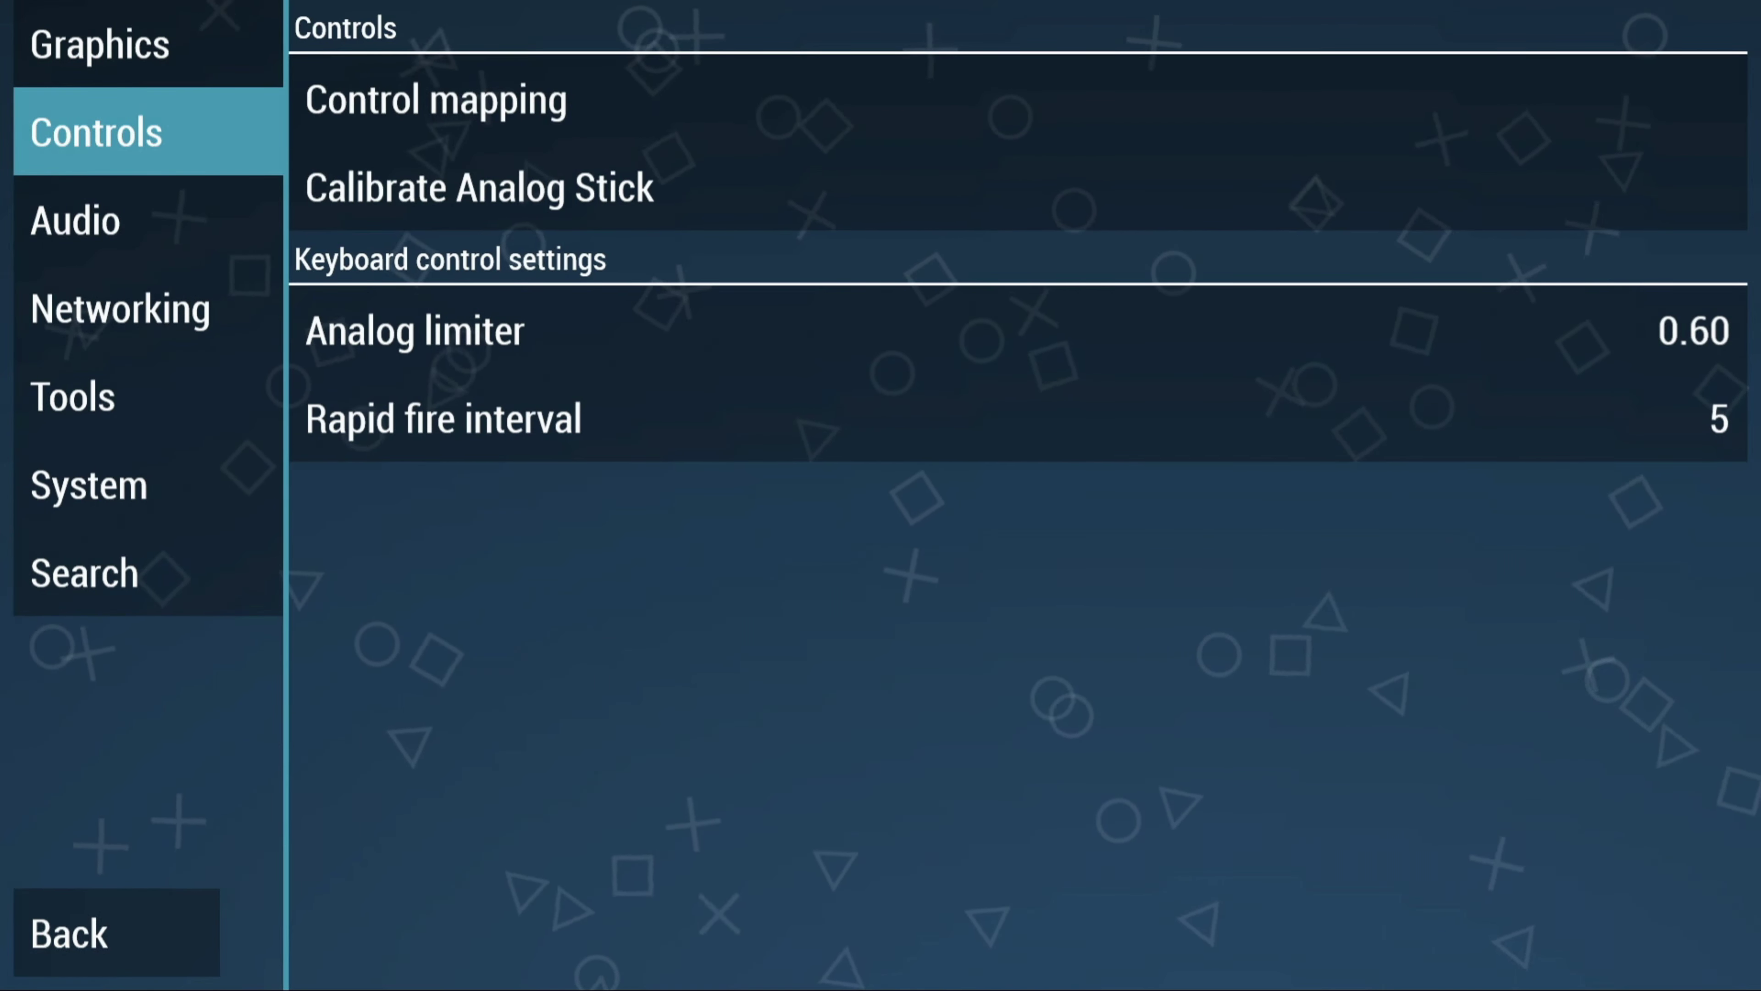
# Step: Look through the audio, networking, tools and system settings
pyautogui.press('Down')
pyautogui.press('Right')
pyautogui.press('Down')
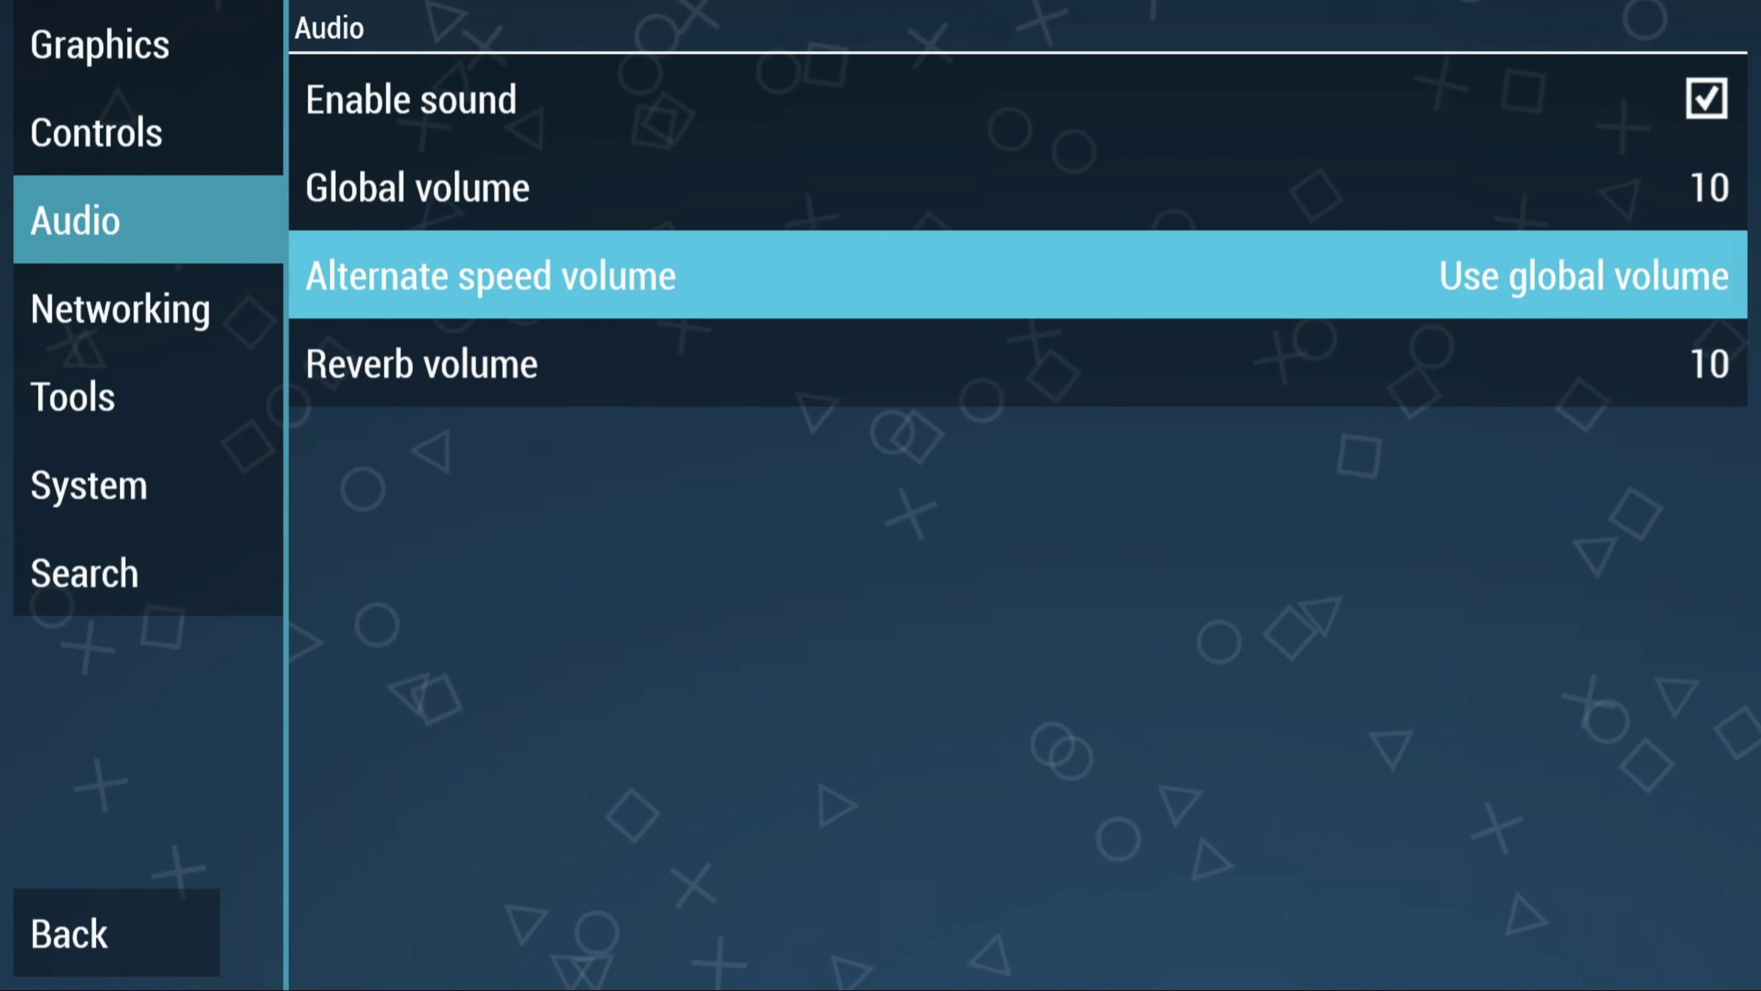
pyautogui.press('Left')
pyautogui.press('Down')
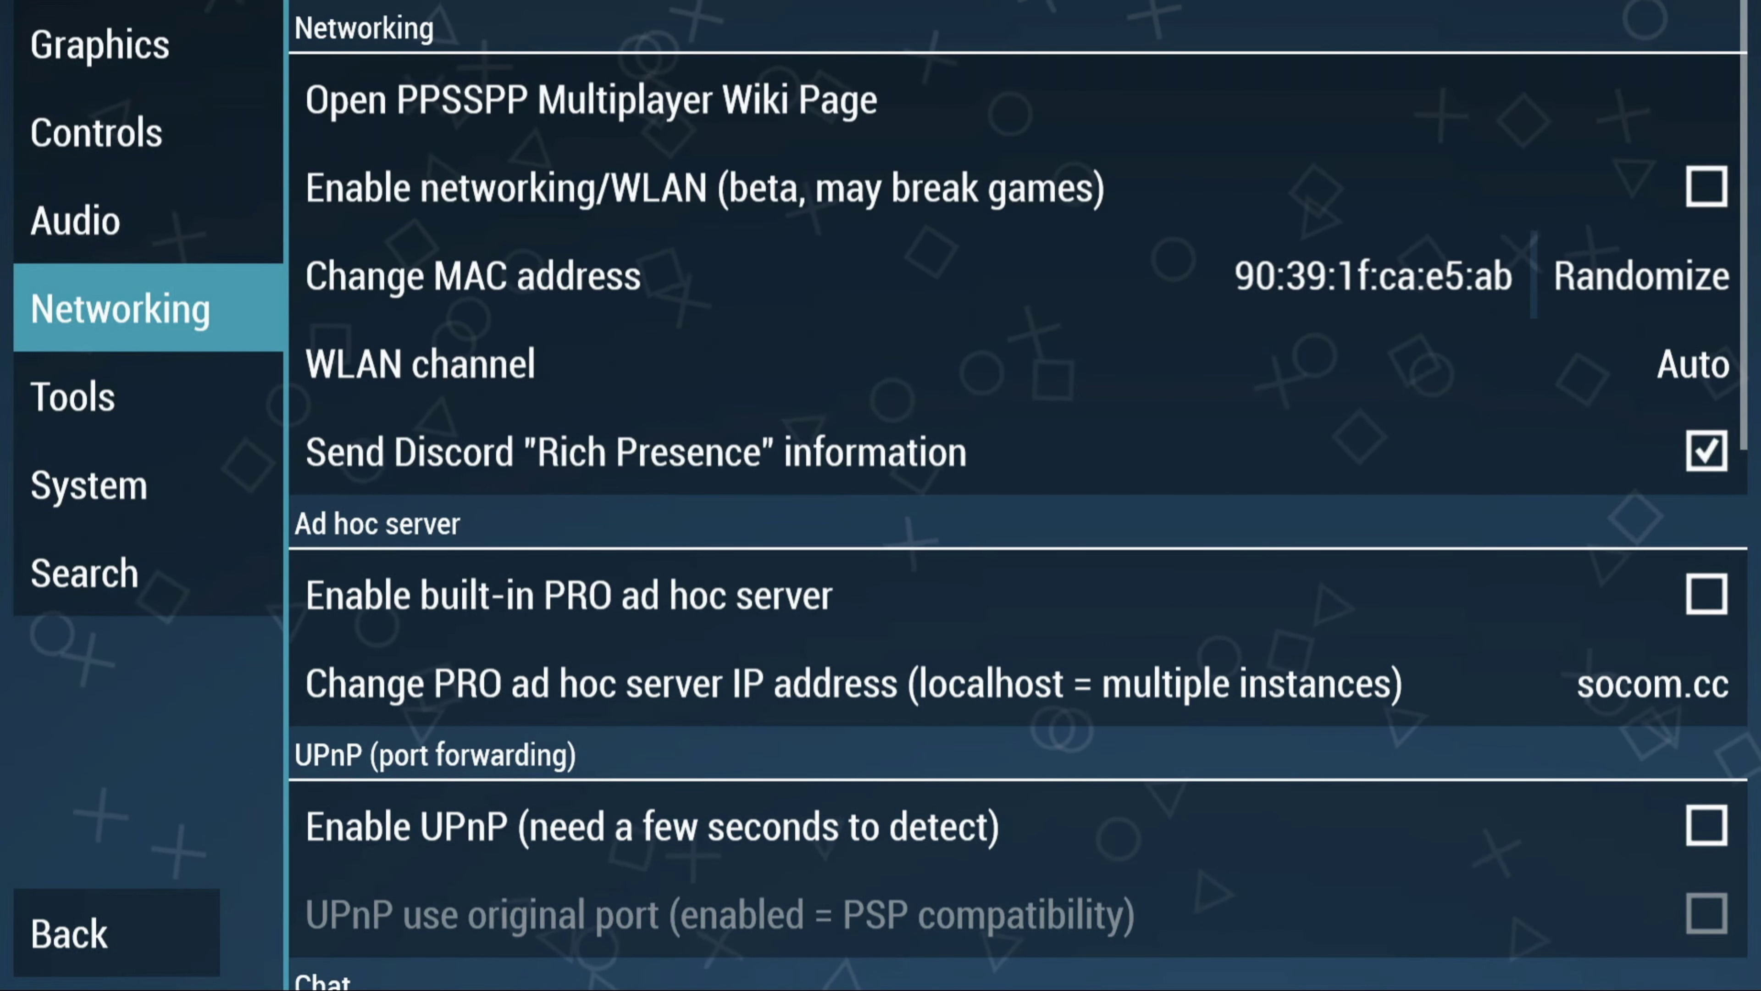
pyautogui.click(73, 397)
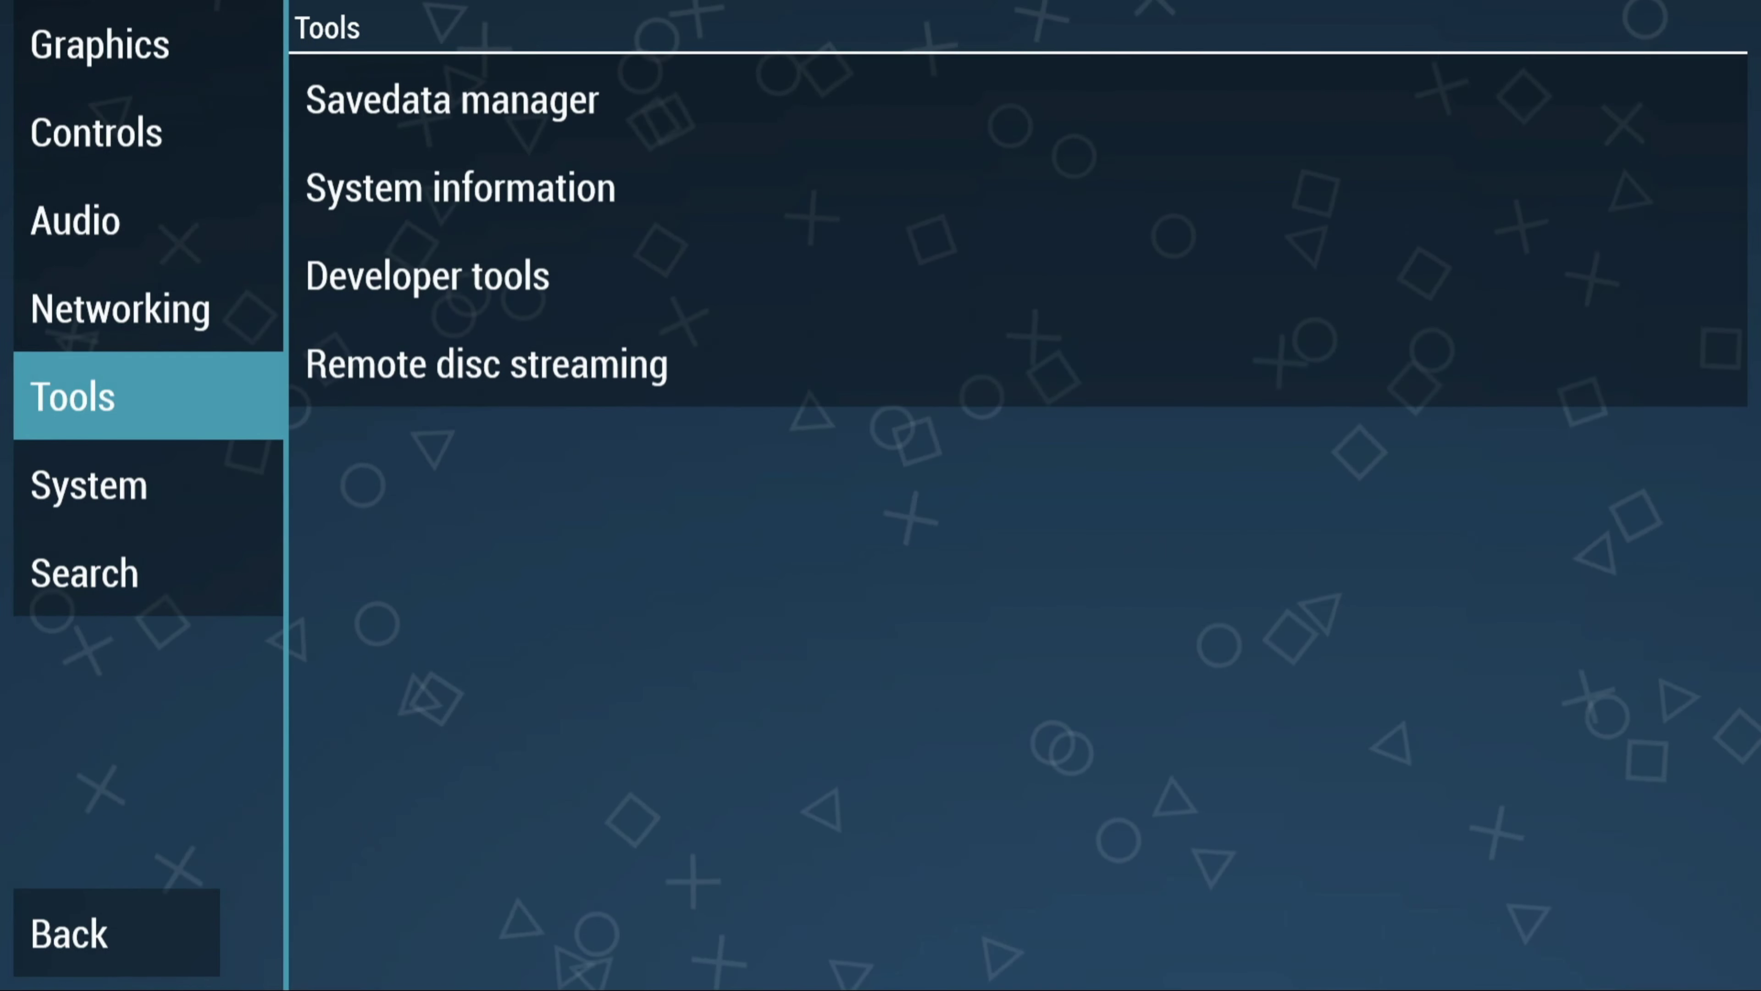
pyautogui.click(89, 484)
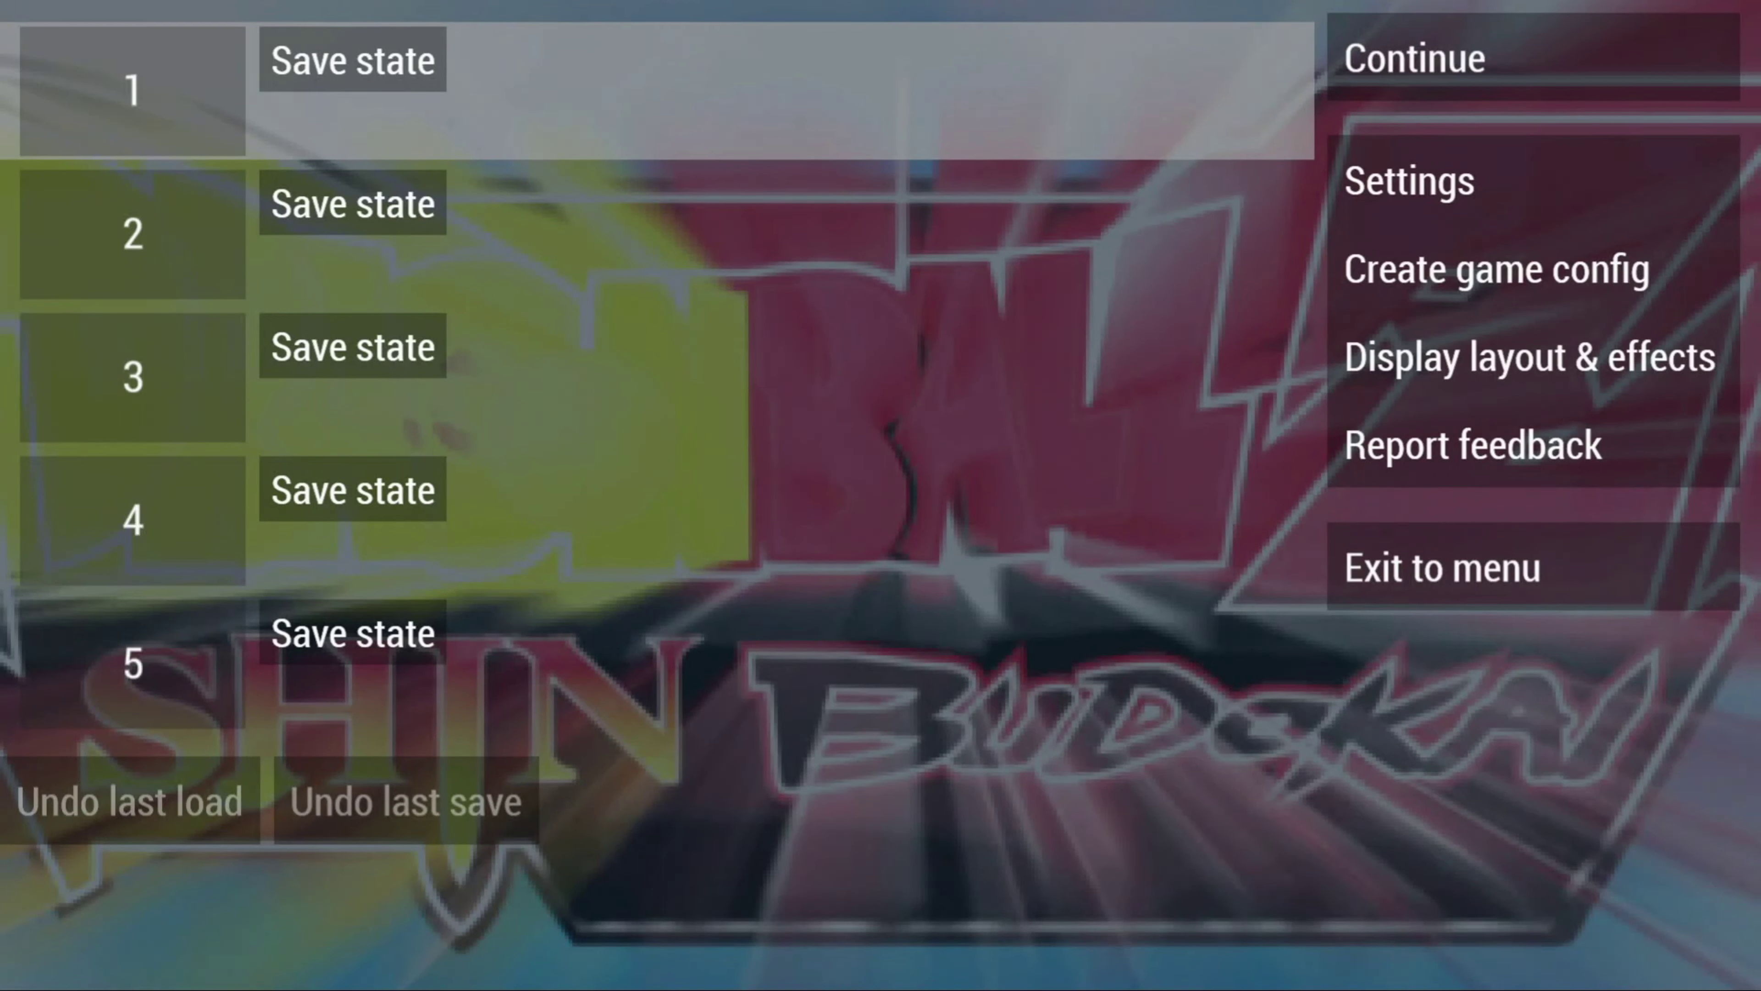
# Step: View the running game's display layout and effects screen from its pause menu and return
pyautogui.press('Left')
pyautogui.press('Left')
pyautogui.press('Right')
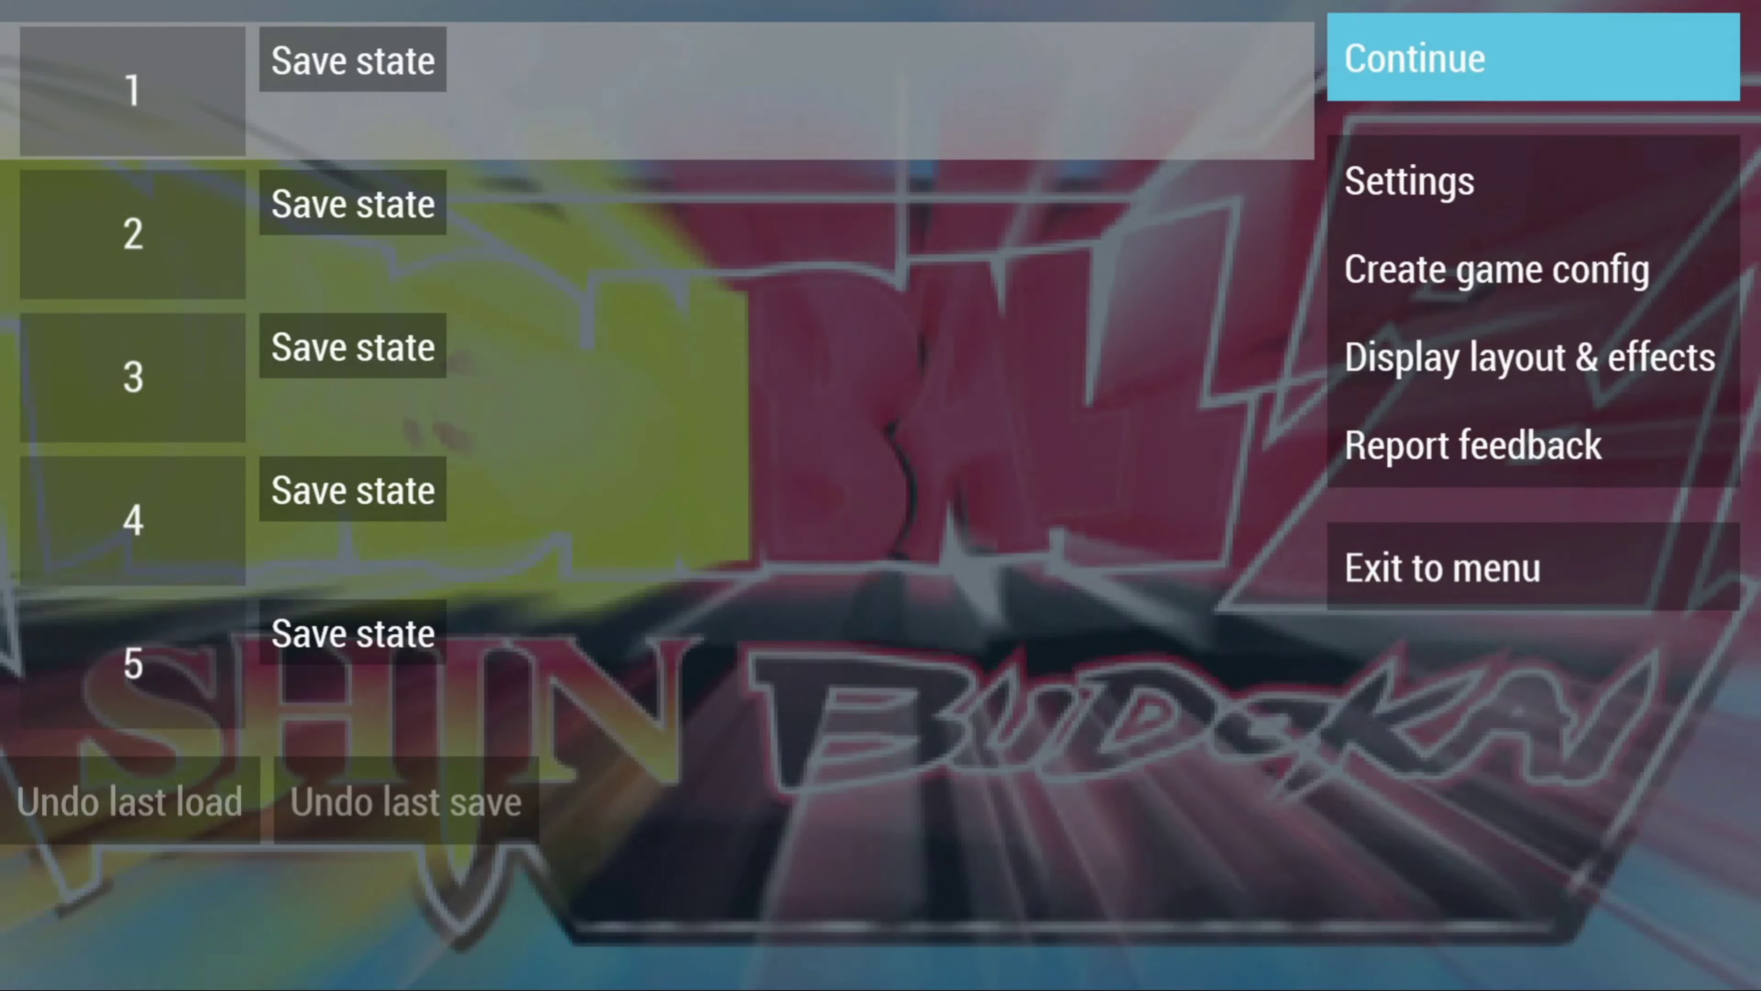
pyautogui.press('Down')
pyautogui.press('Down')
pyautogui.press('Down')
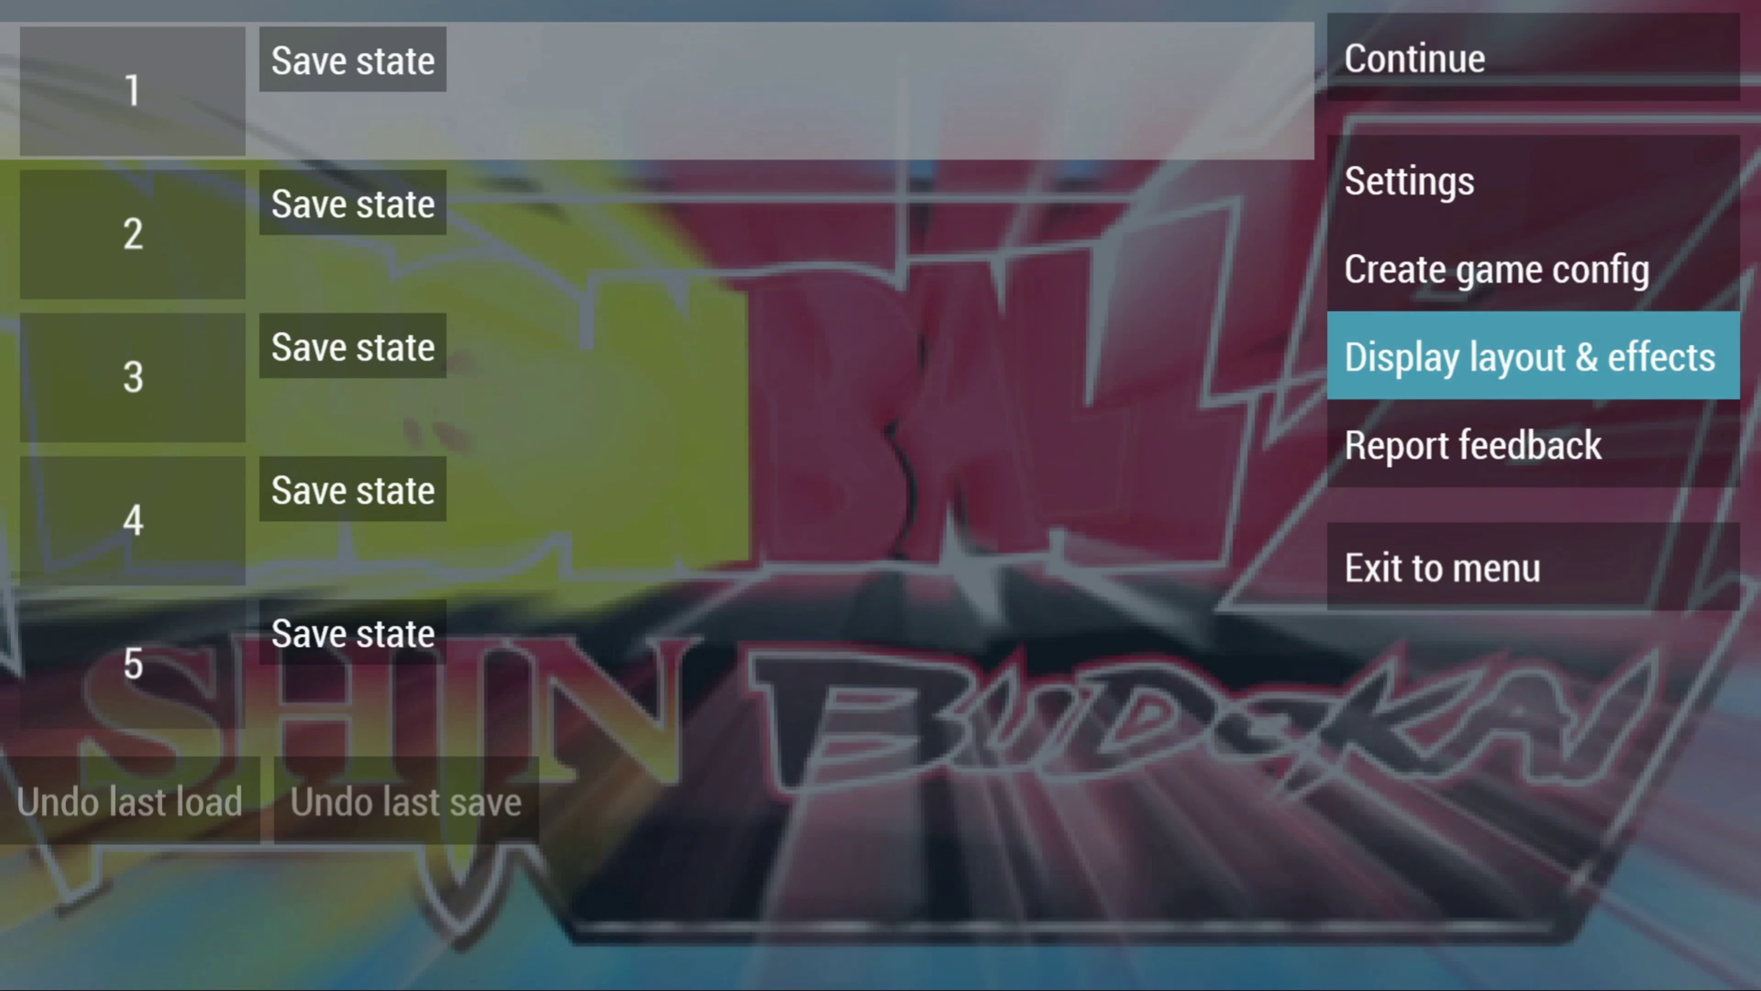
pyautogui.press('Return')
pyautogui.press('Escape')
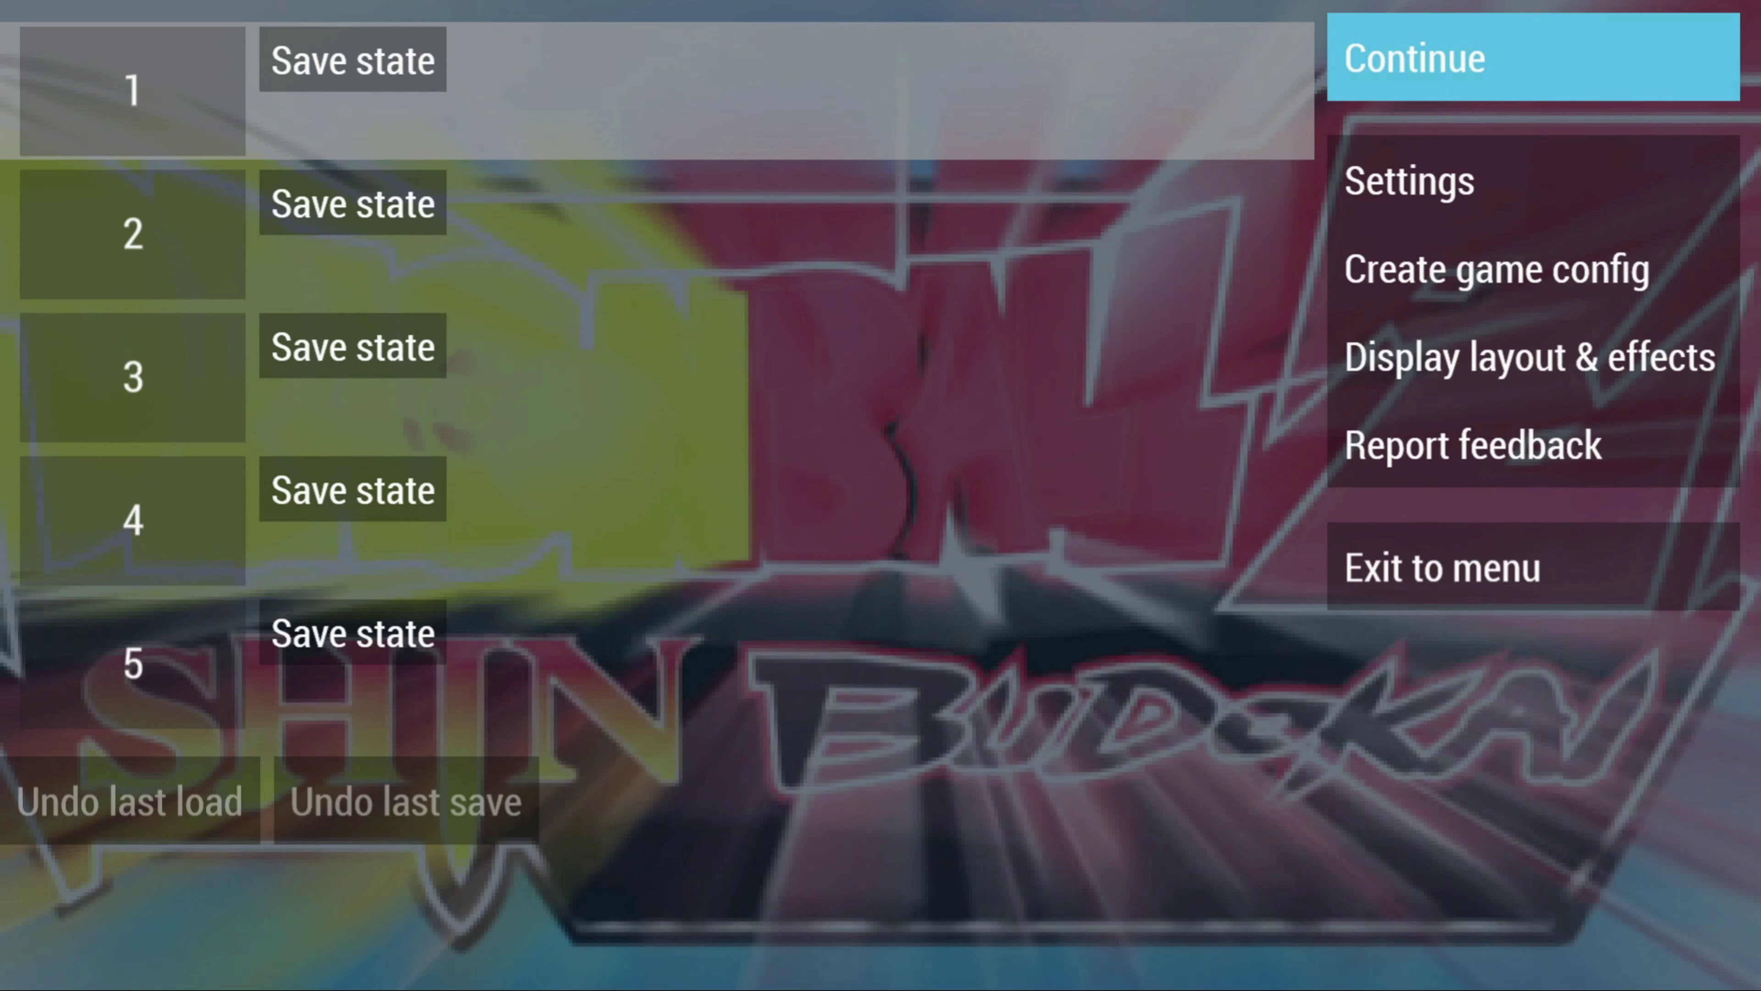
# Step: Exit the running Dragon Ball Z Shin Budokai game to the emulator's main menu
pyautogui.press('Down')
pyautogui.press('Down')
pyautogui.press('Down')
pyautogui.press('Down')
pyautogui.press('Down')
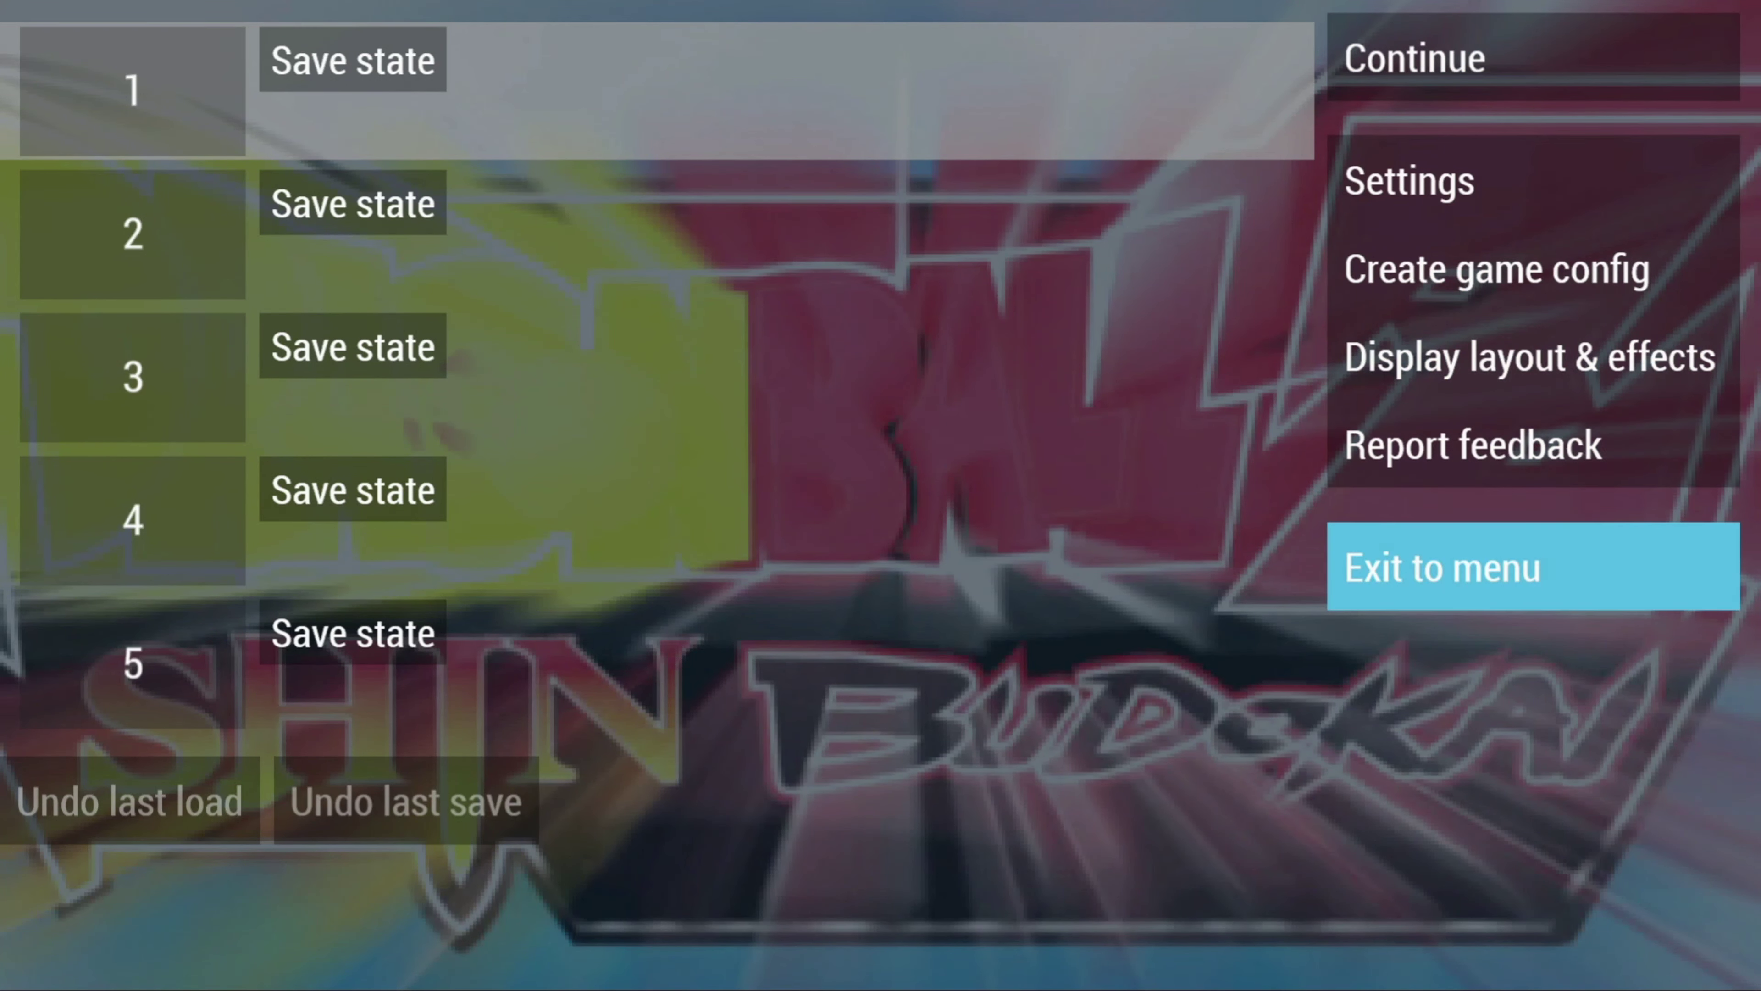
pyautogui.press('Return')
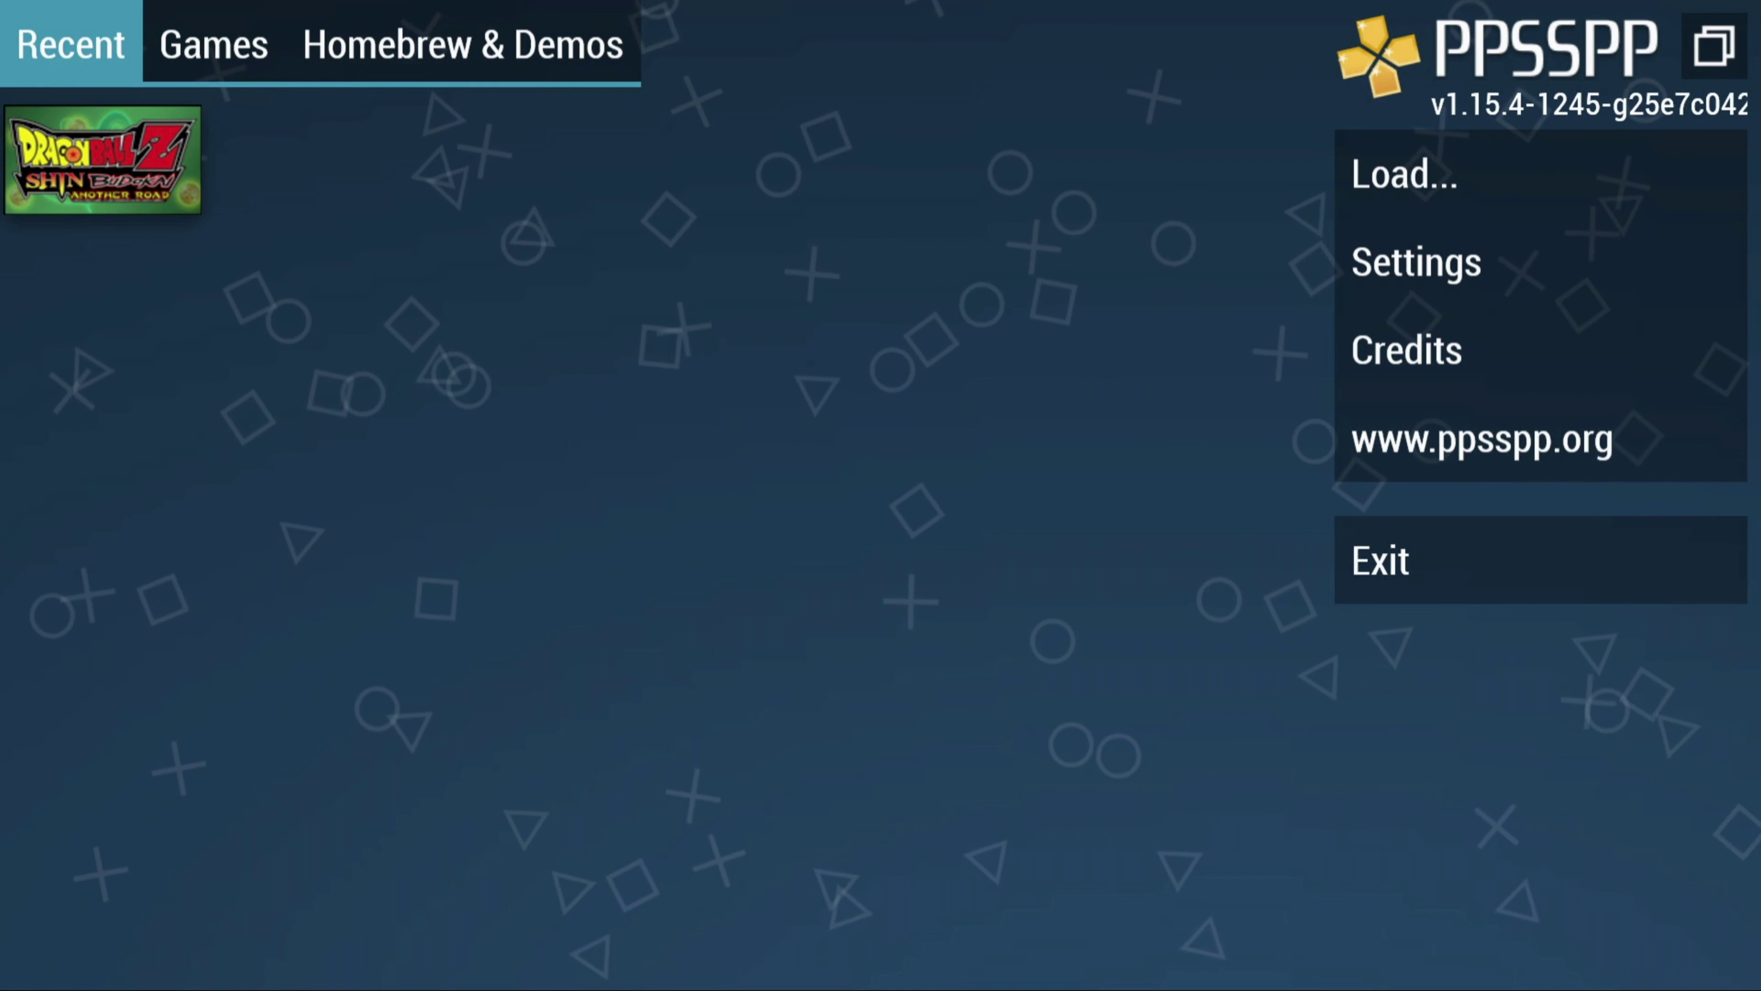